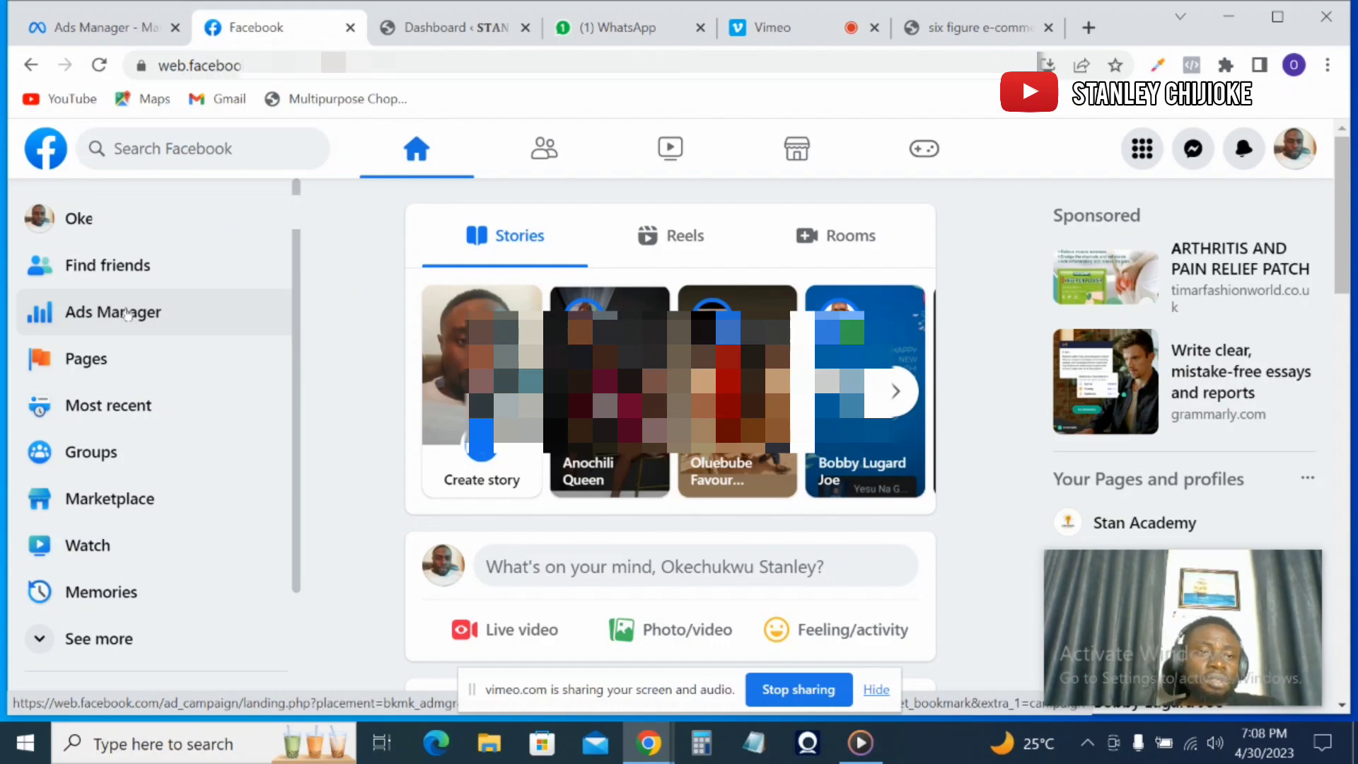
# Step: Open Ads Manager from Facebook and go to Events Manager through its list of all tools
pyautogui.click(127, 313)
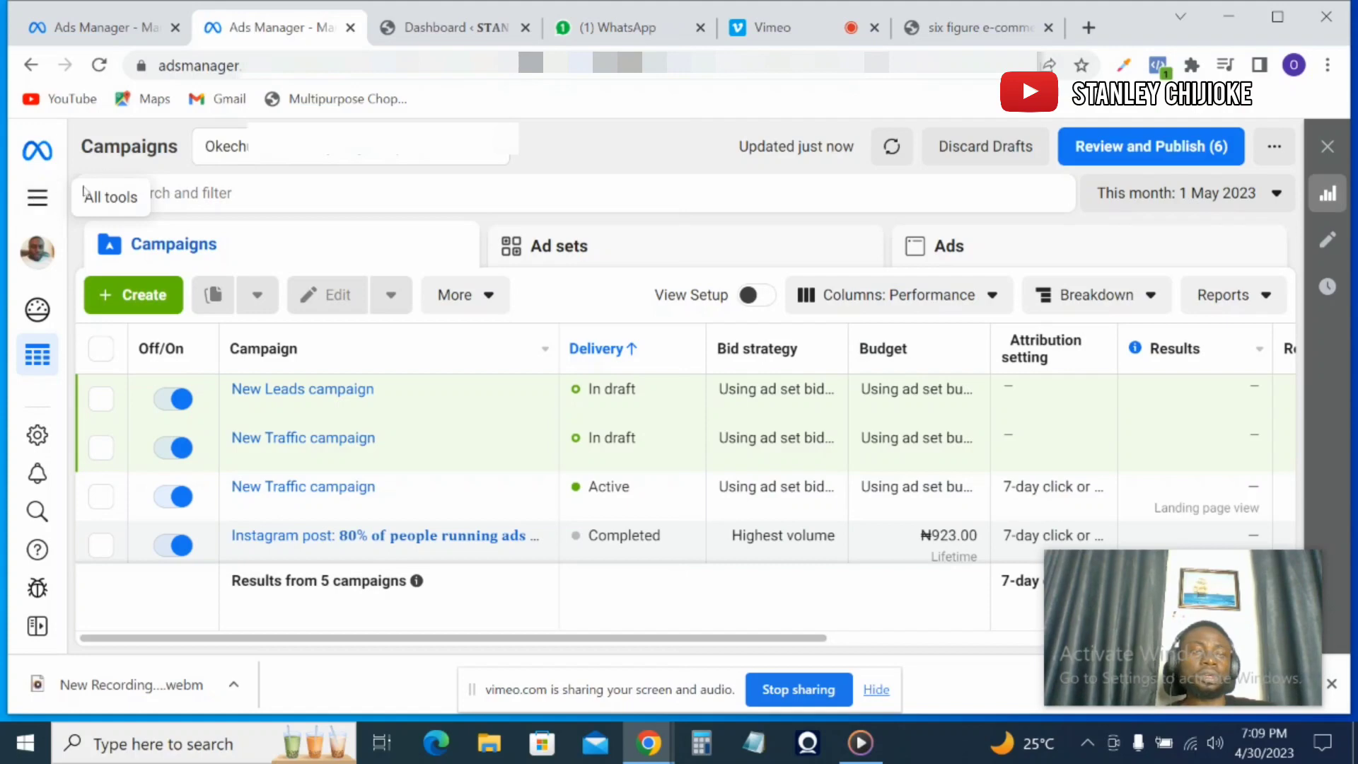
pyautogui.click(34, 200)
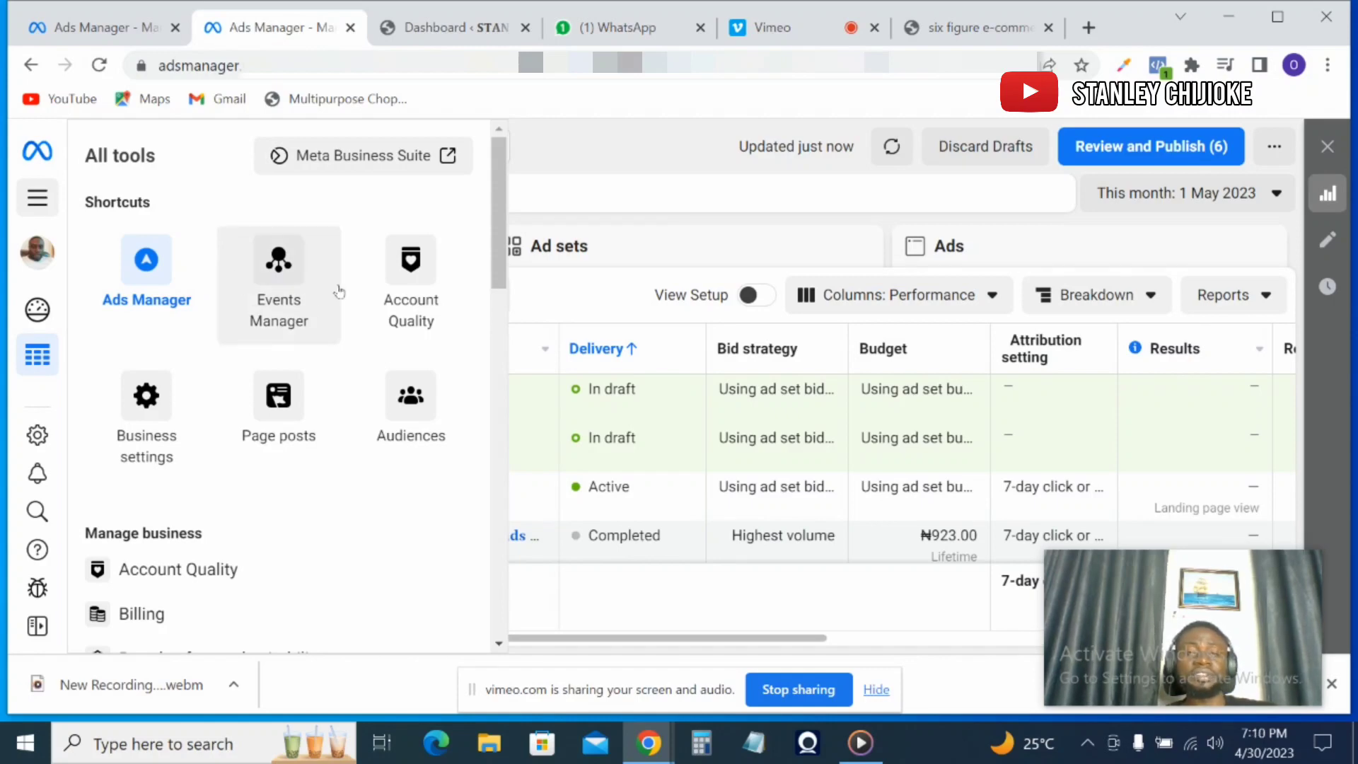
pyautogui.click(285, 264)
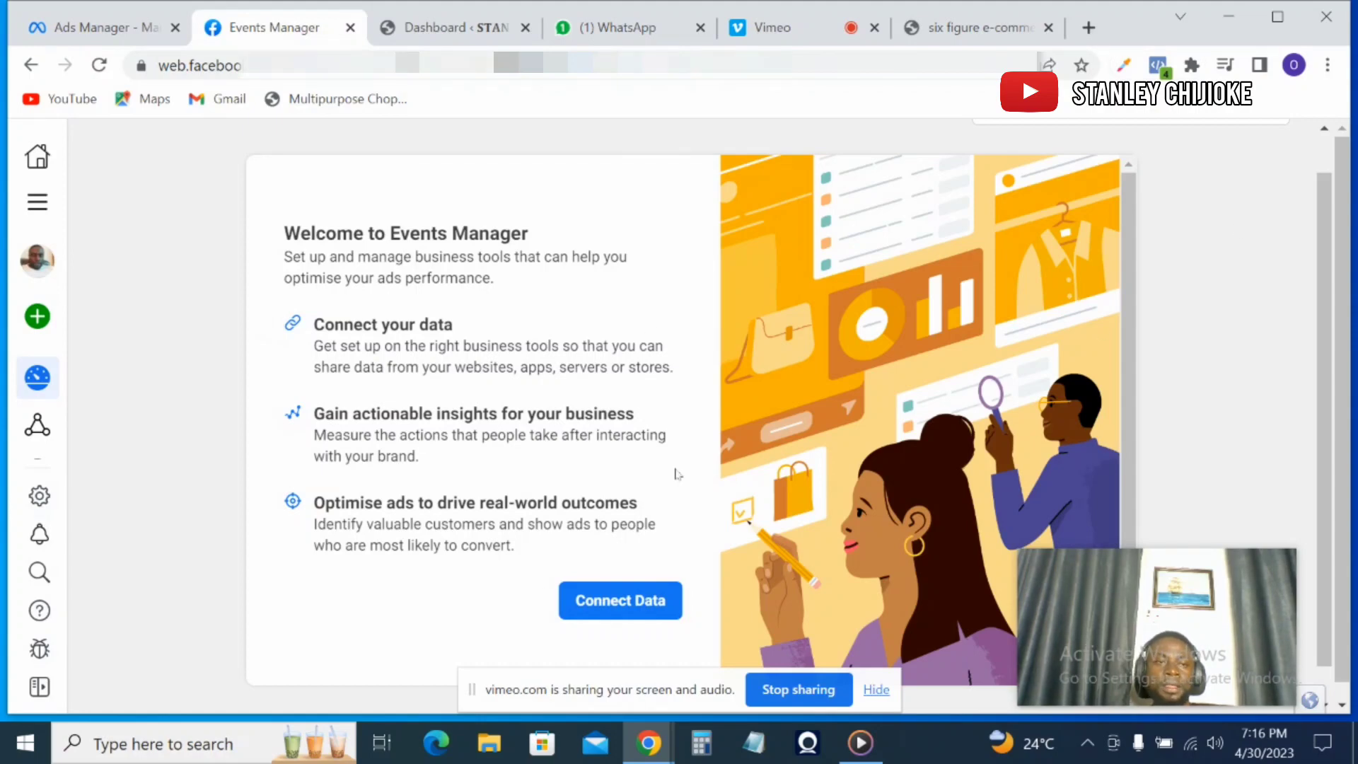
# Step: Start connecting a new data source in Events Manager, with Web as the source type
pyautogui.click(612, 601)
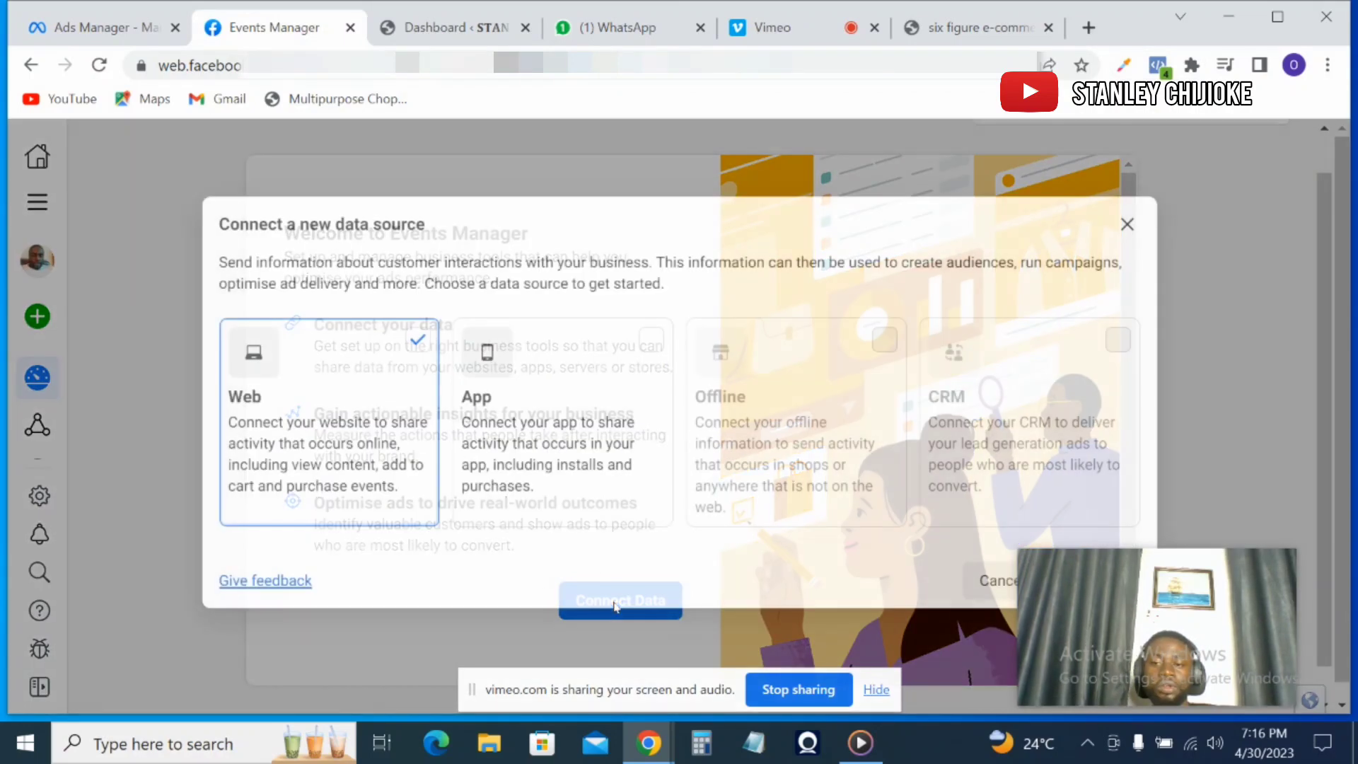
pyautogui.click(415, 351)
pyautogui.click(416, 351)
pyautogui.click(415, 354)
pyautogui.click(415, 352)
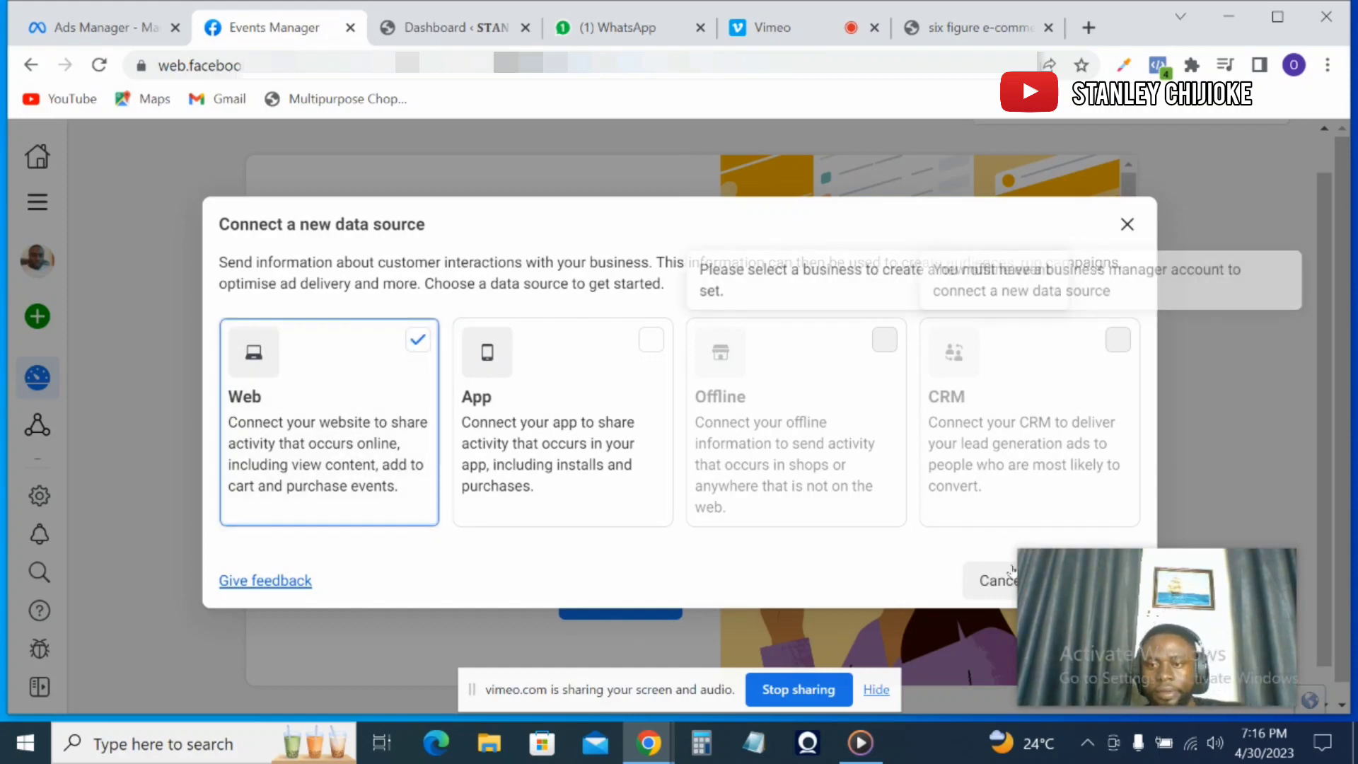
pyautogui.moveTo(1046, 607); pyautogui.dragTo(1037, 647)
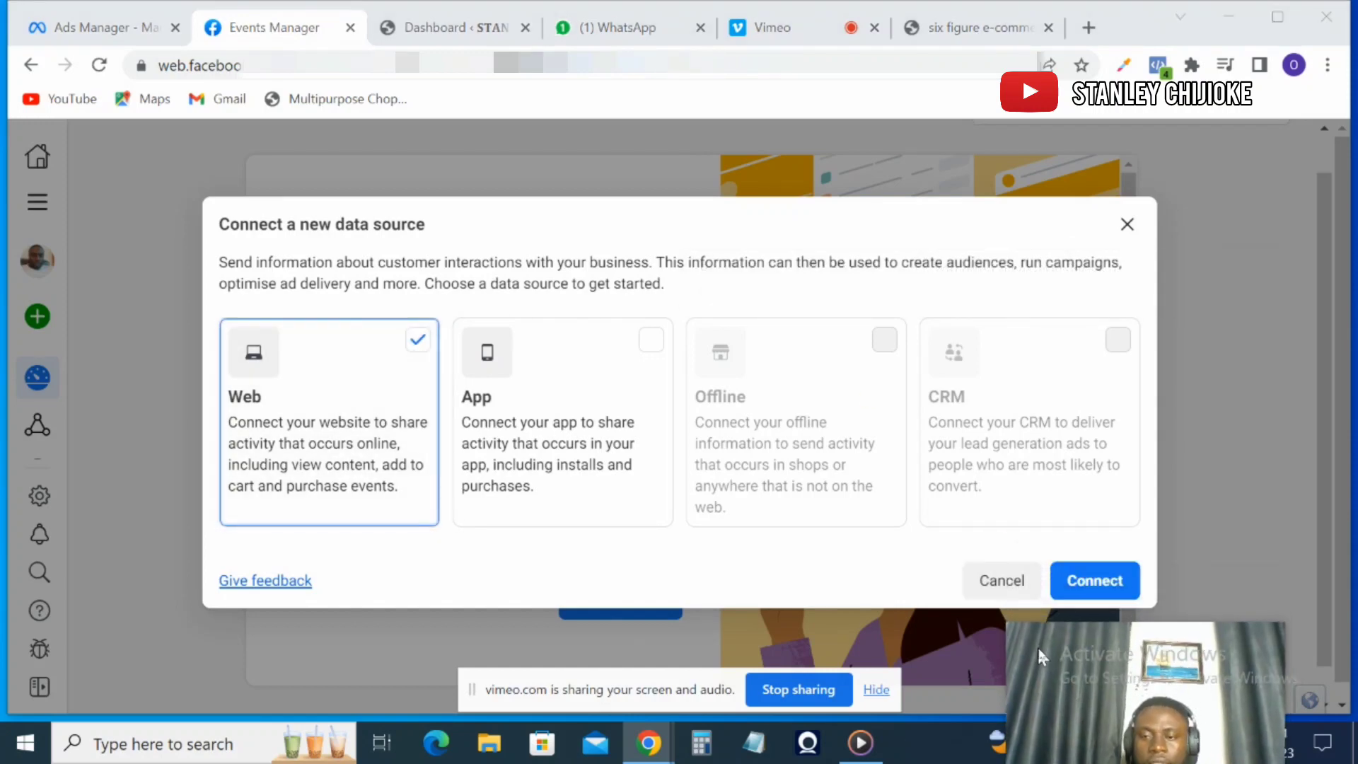
pyautogui.click(1084, 587)
pyautogui.moveTo(1095, 615); pyautogui.dragTo(1114, 531)
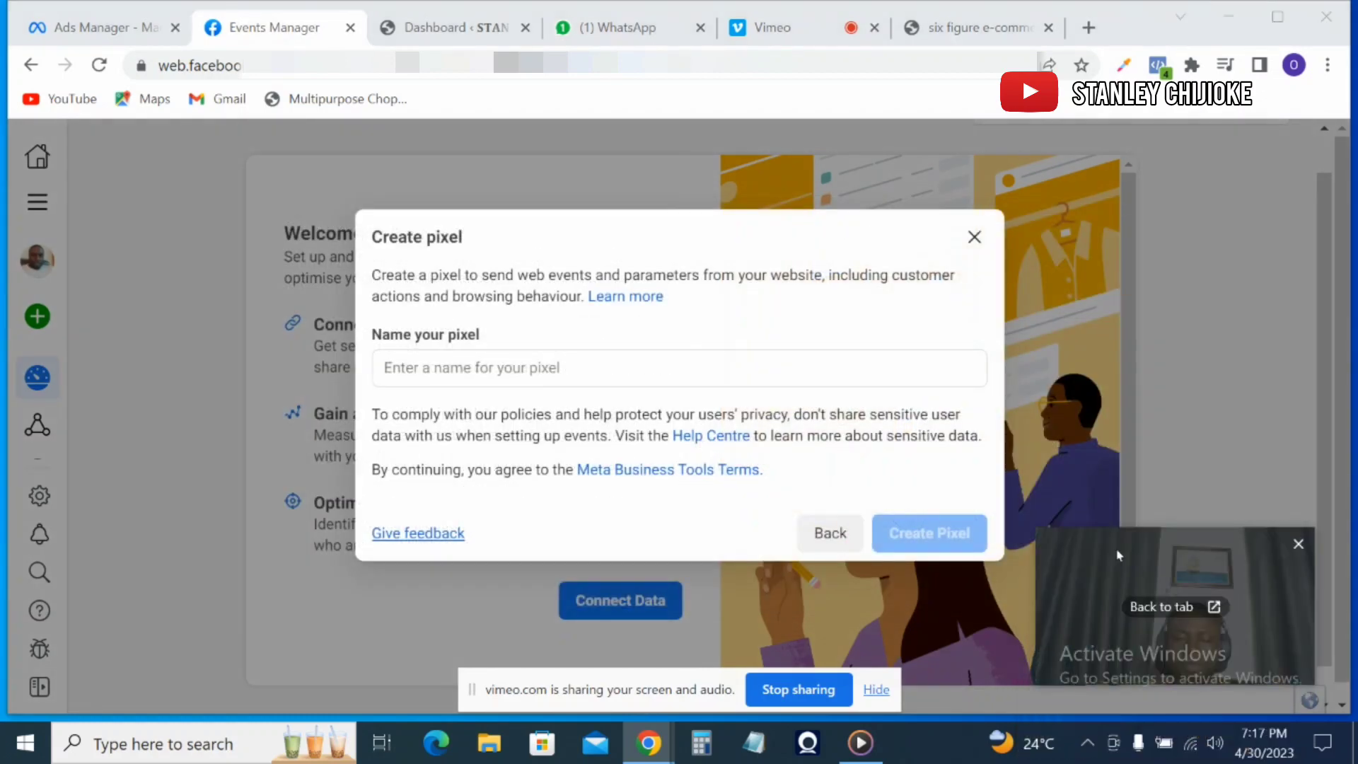
# Step: Name the pixel "stan pixel" and create it
pyautogui.click(518, 365)
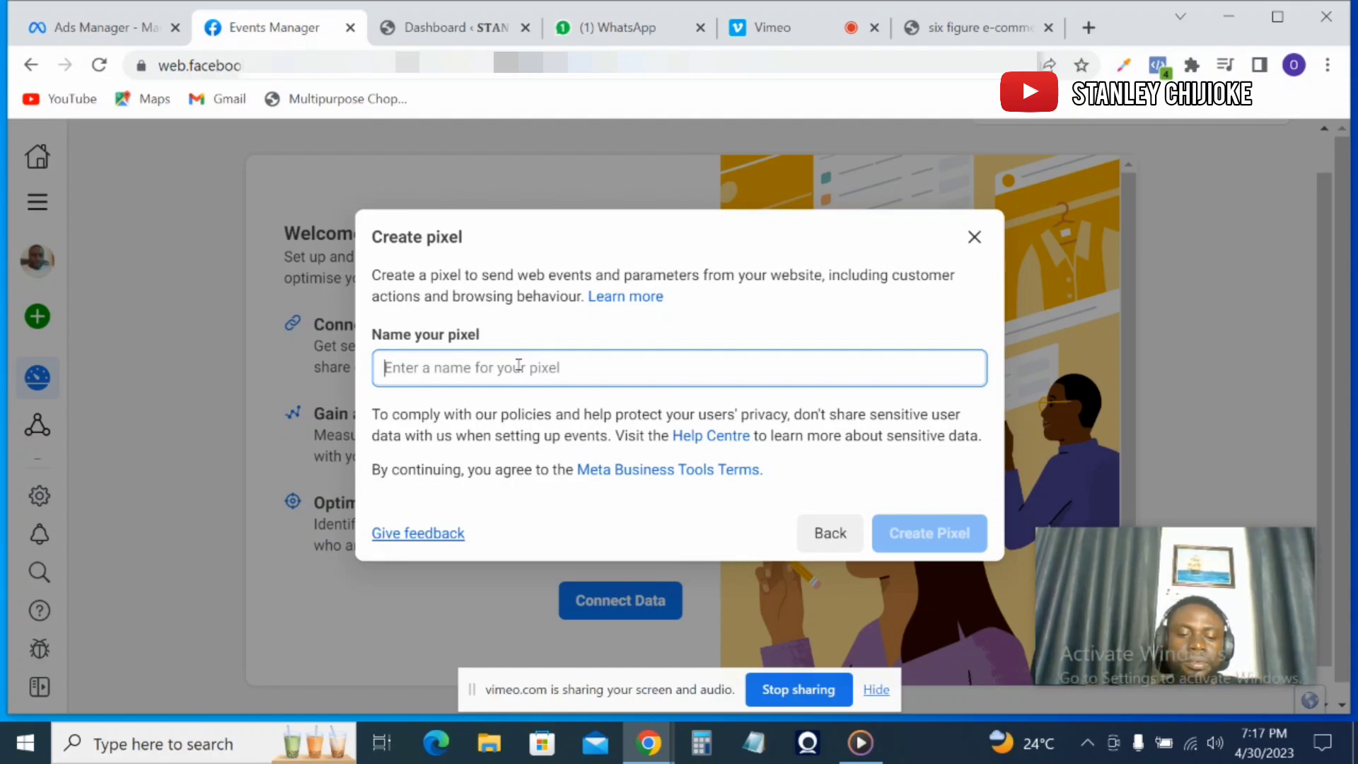
pyautogui.write('stan ')
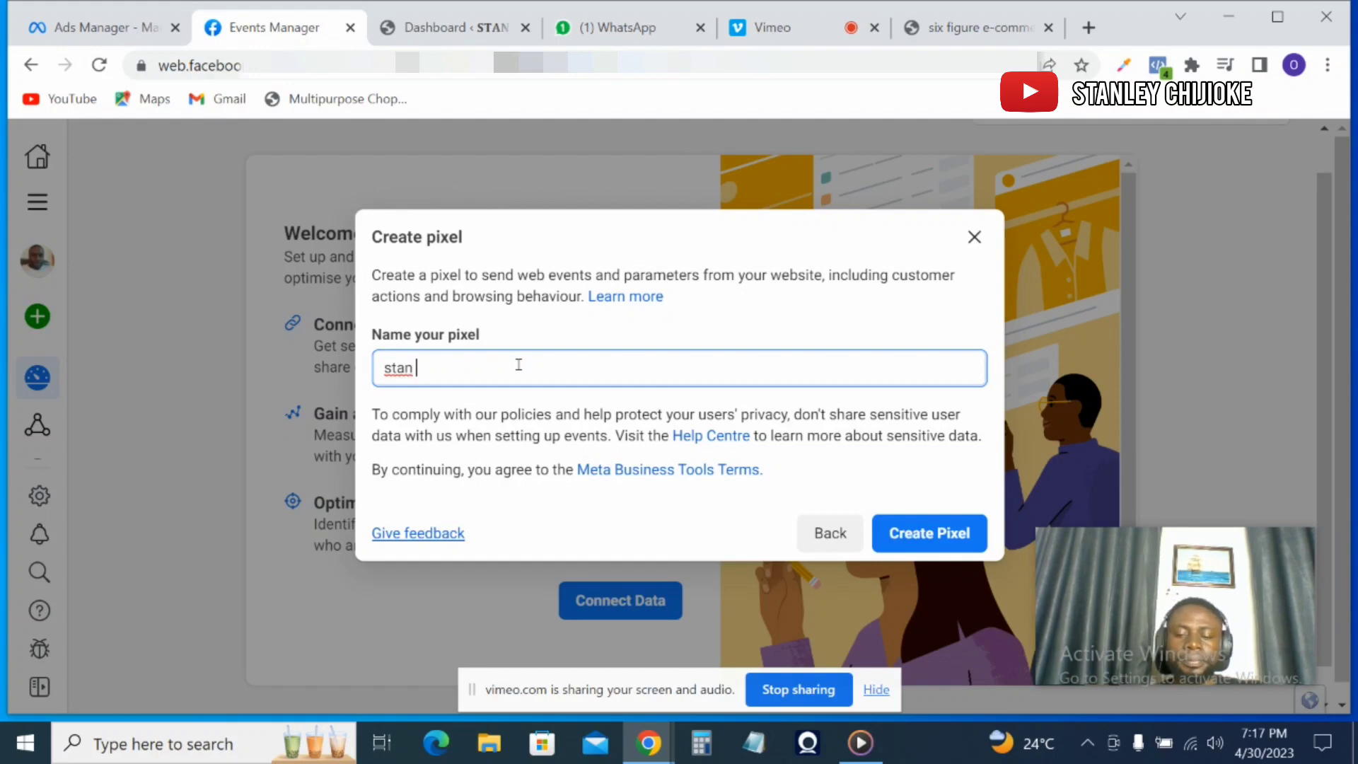
pyautogui.write('pix')
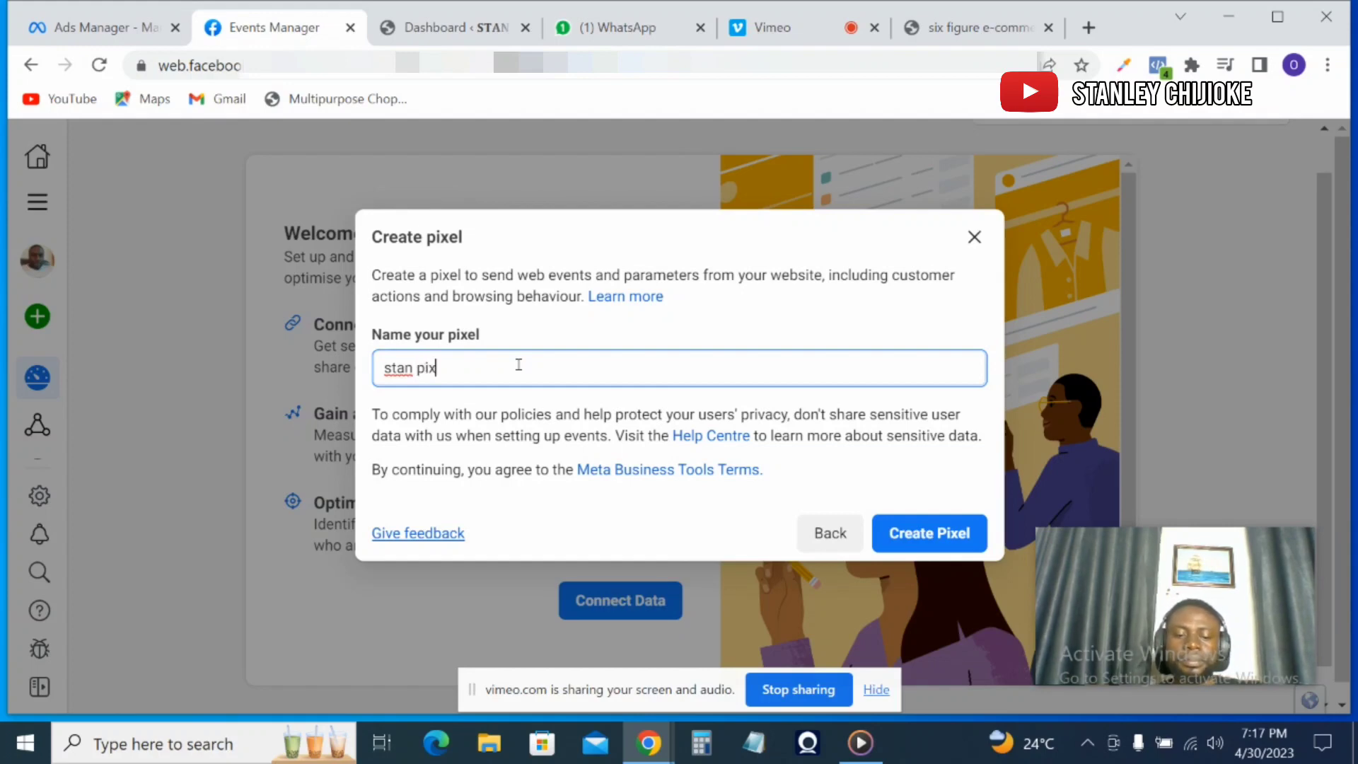
pyautogui.write('el')
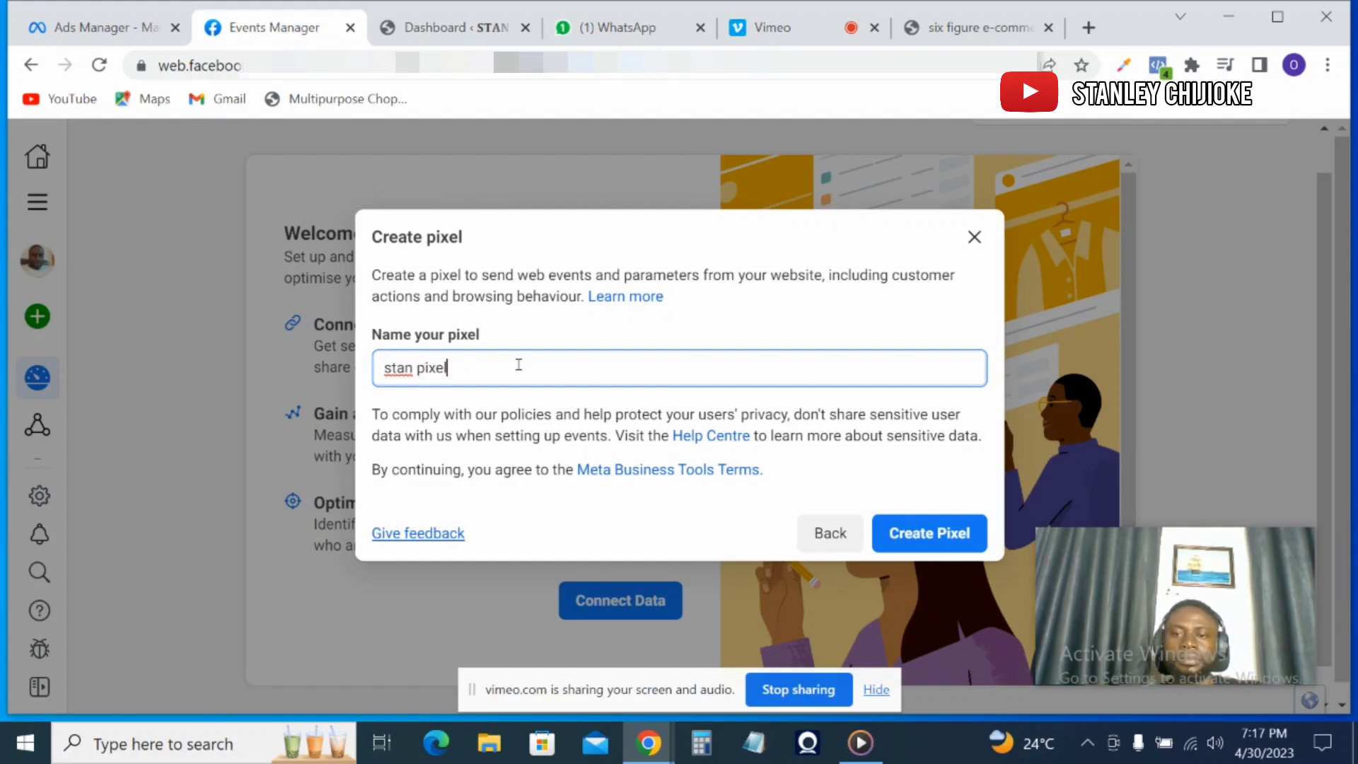
pyautogui.click(913, 536)
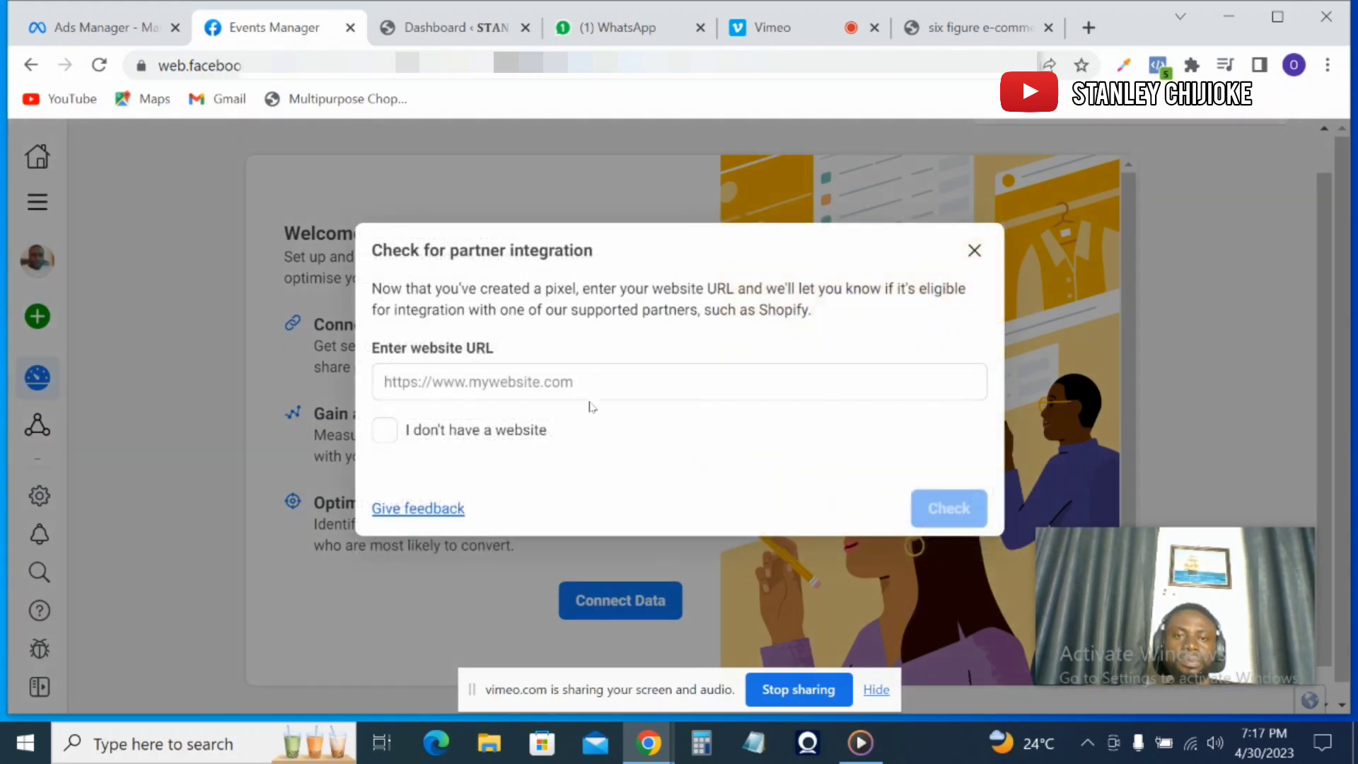
# Step: Enter stanacademy.com.ng as the website URL and check it for partner integration
pyautogui.click(471, 385)
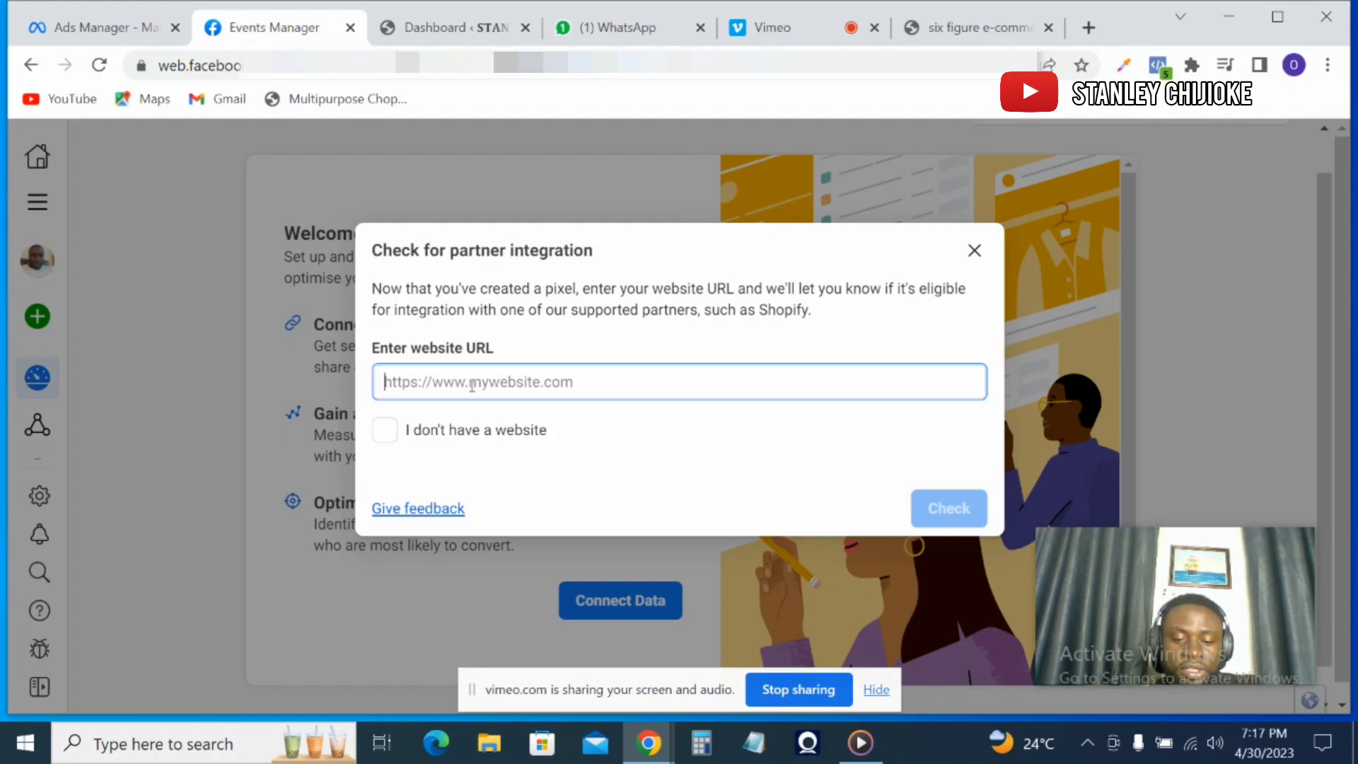
pyautogui.write('sta')
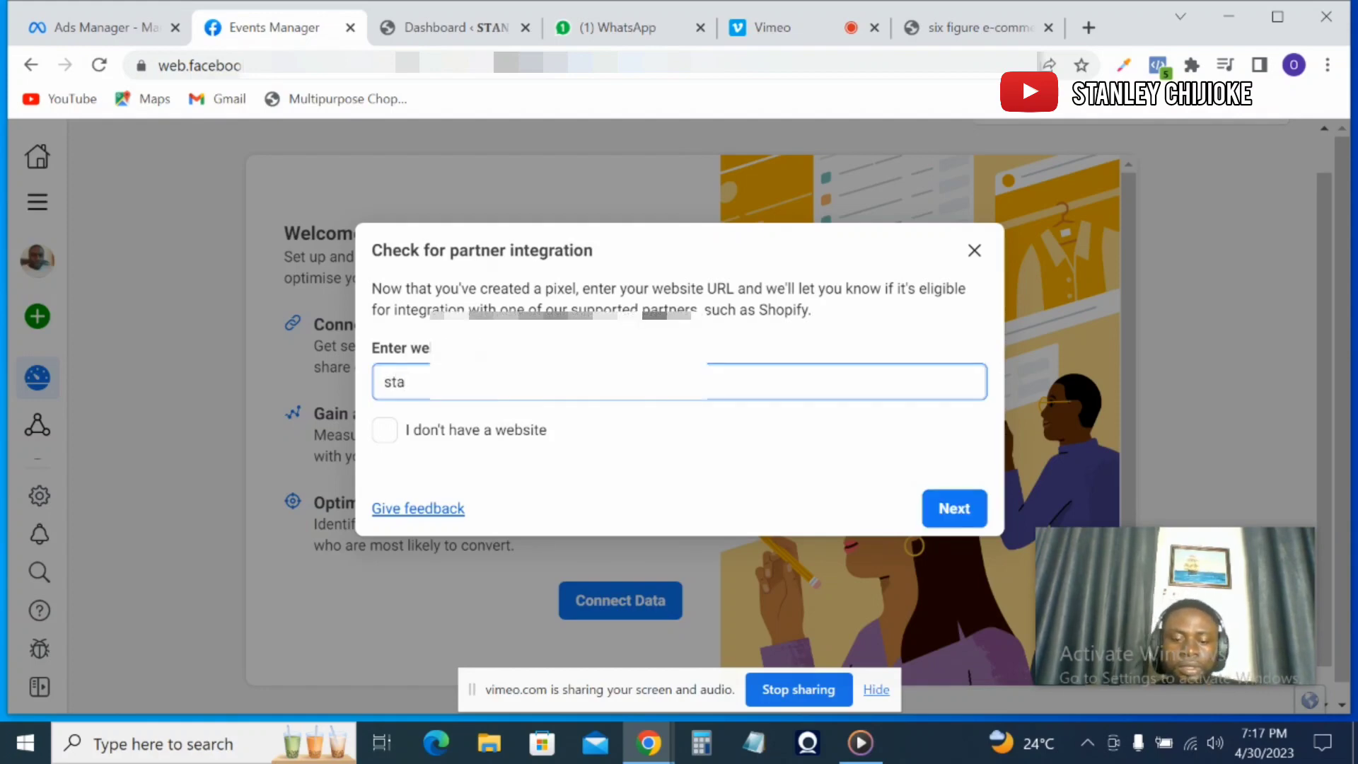
pyautogui.write('na')
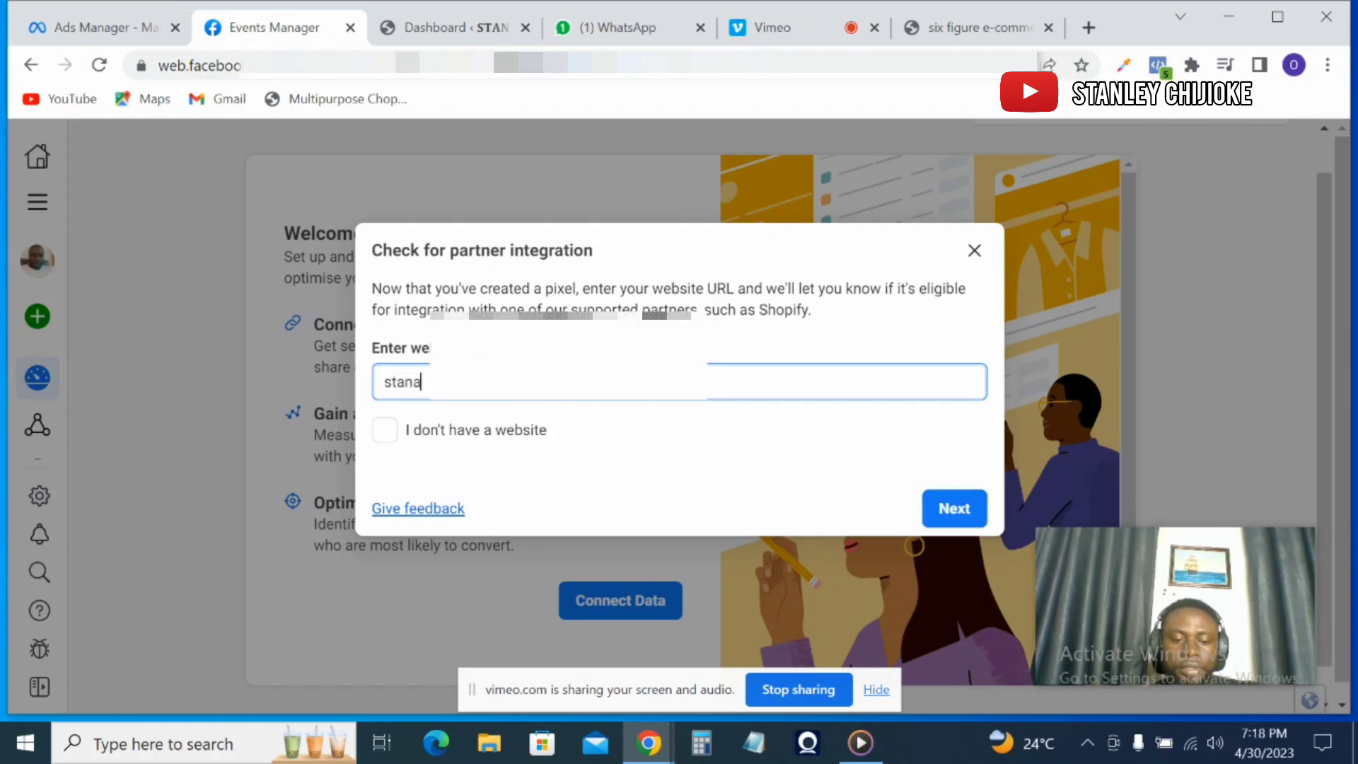
pyautogui.write('c')
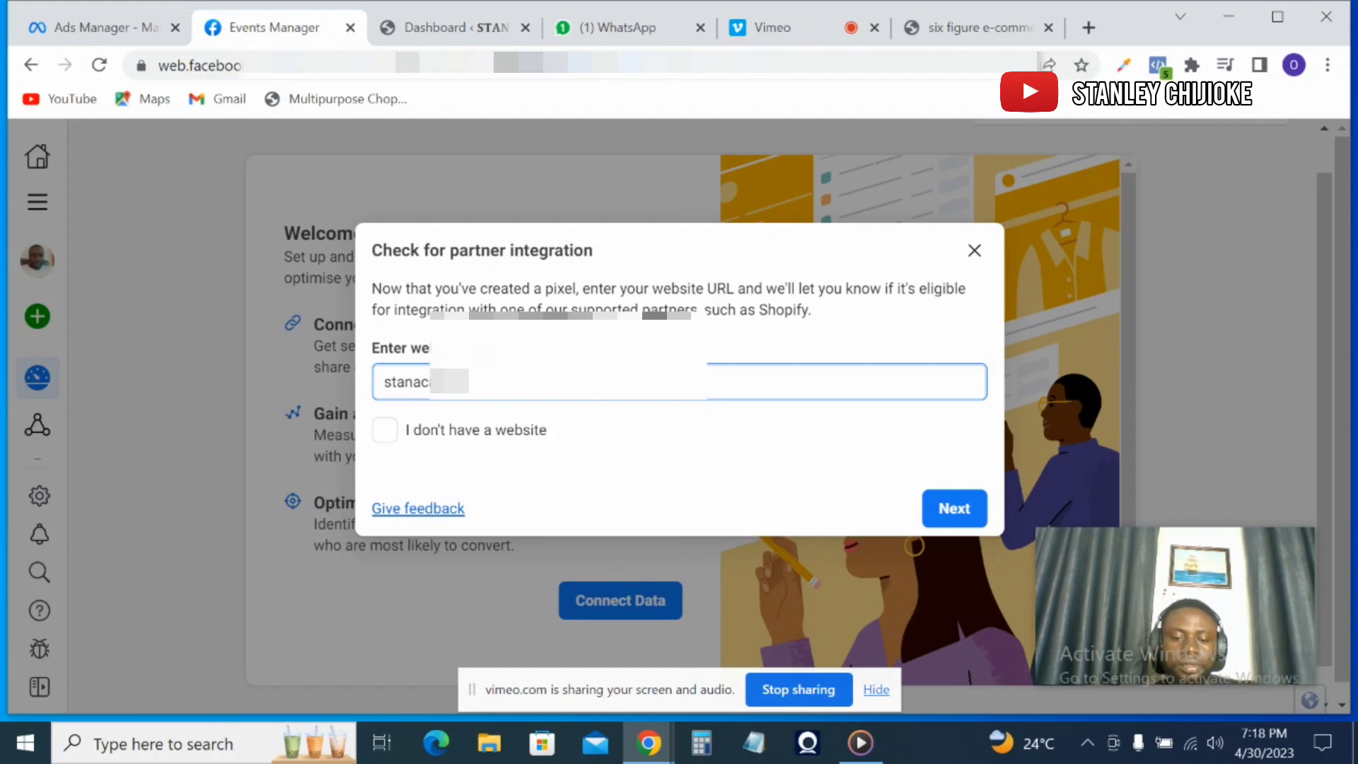
pyautogui.write('ademy')
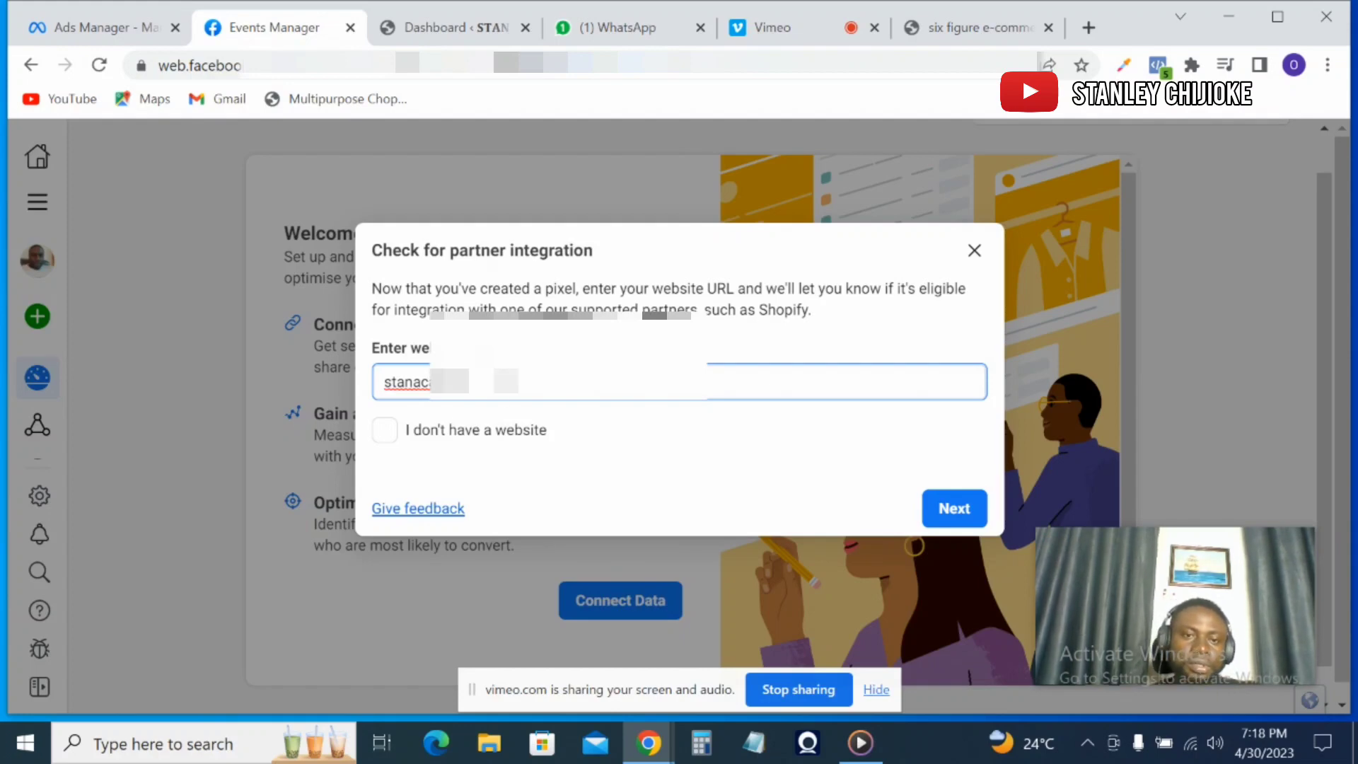
pyautogui.write('.com')
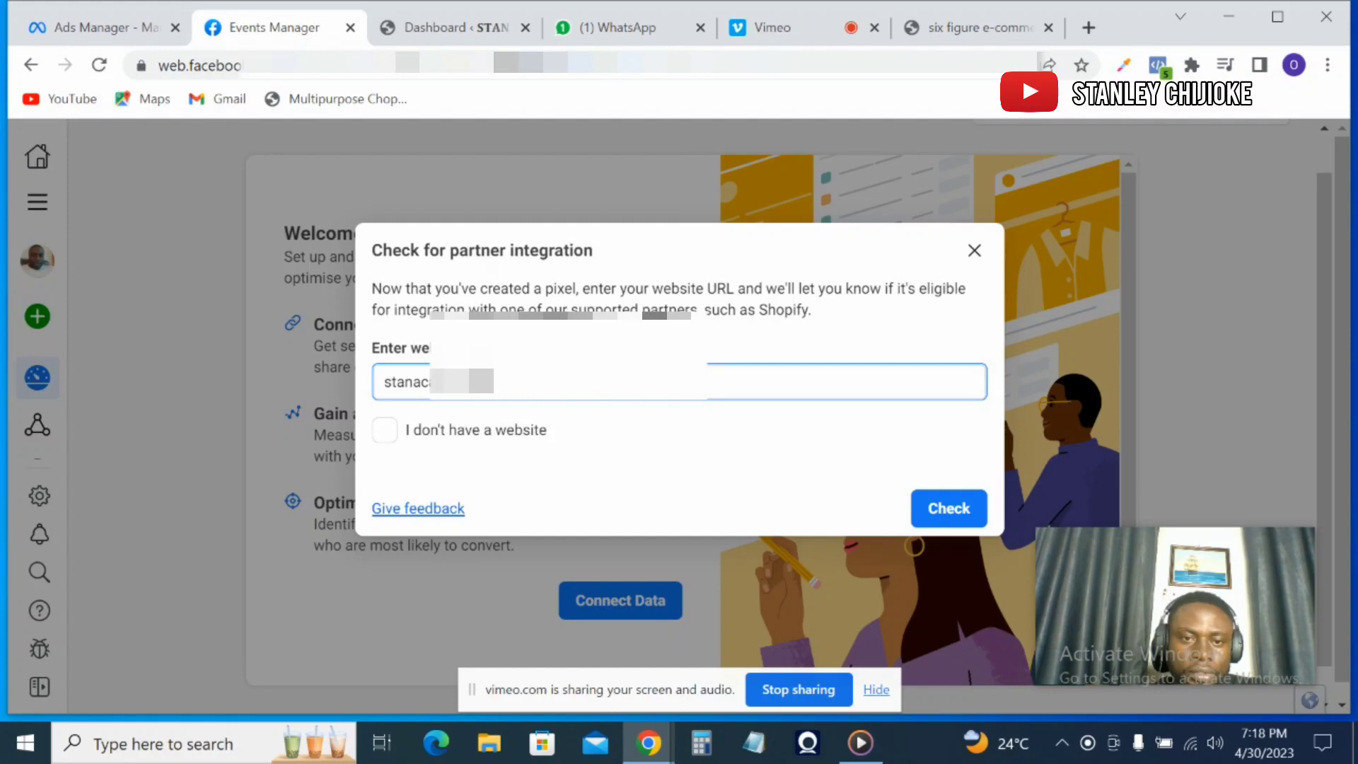
pyautogui.click(953, 507)
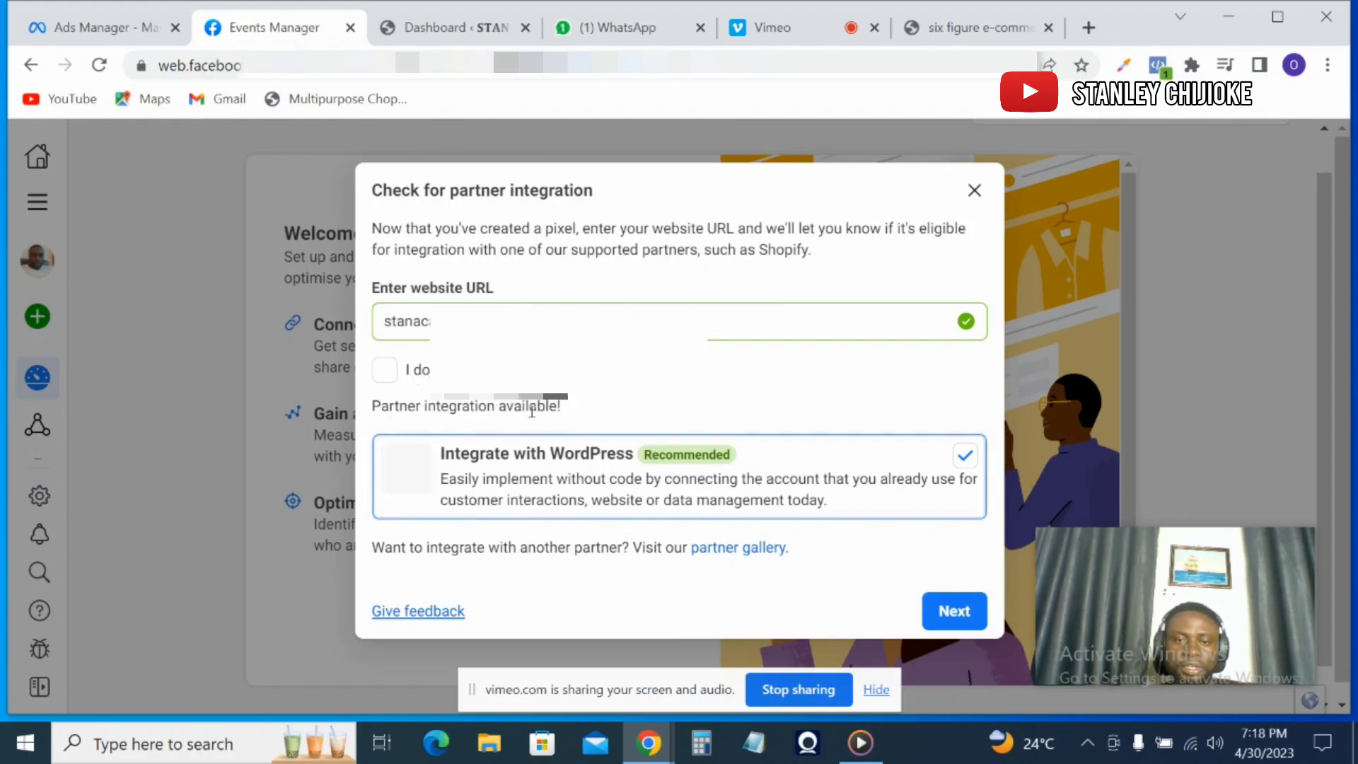
# Step: Deselect the WordPress partner integration and continue the setup without a partner
pyautogui.click(965, 456)
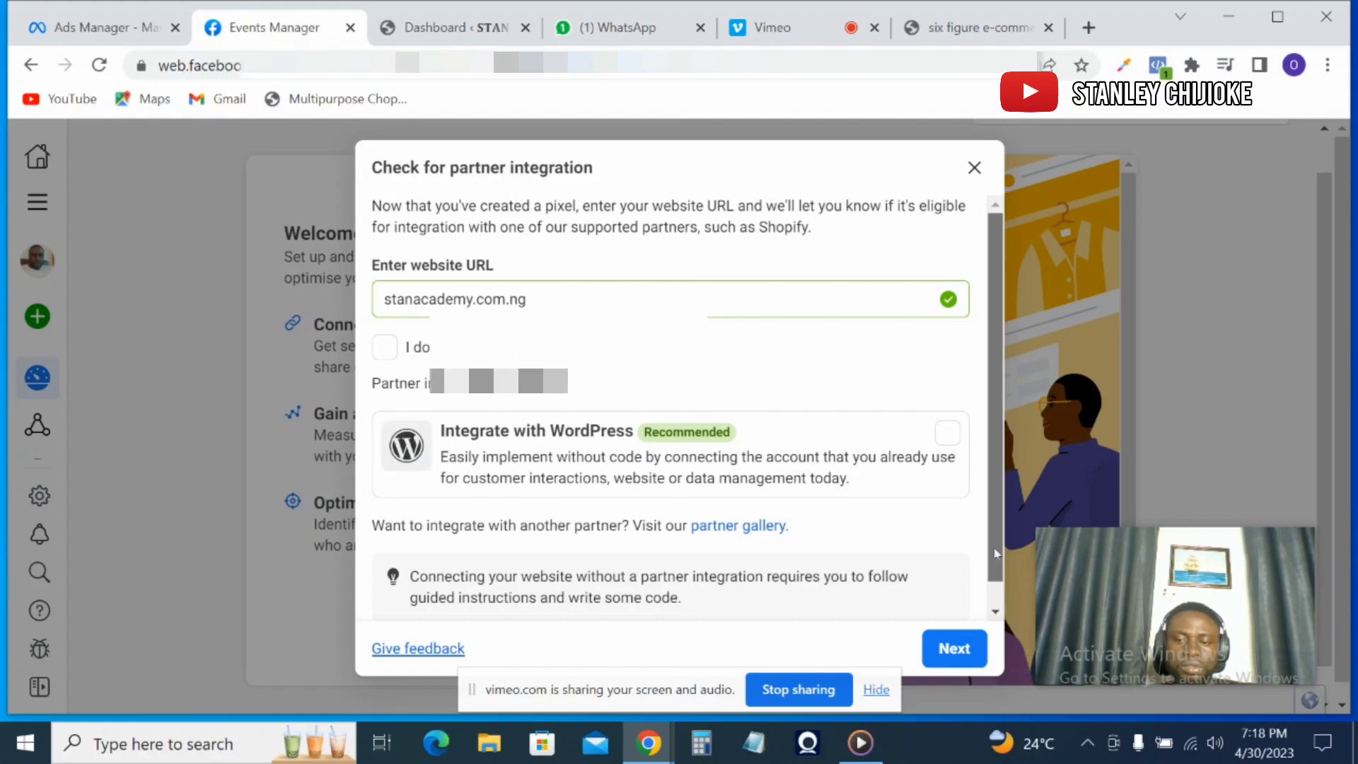
pyautogui.scroll(-1, 996, 553)
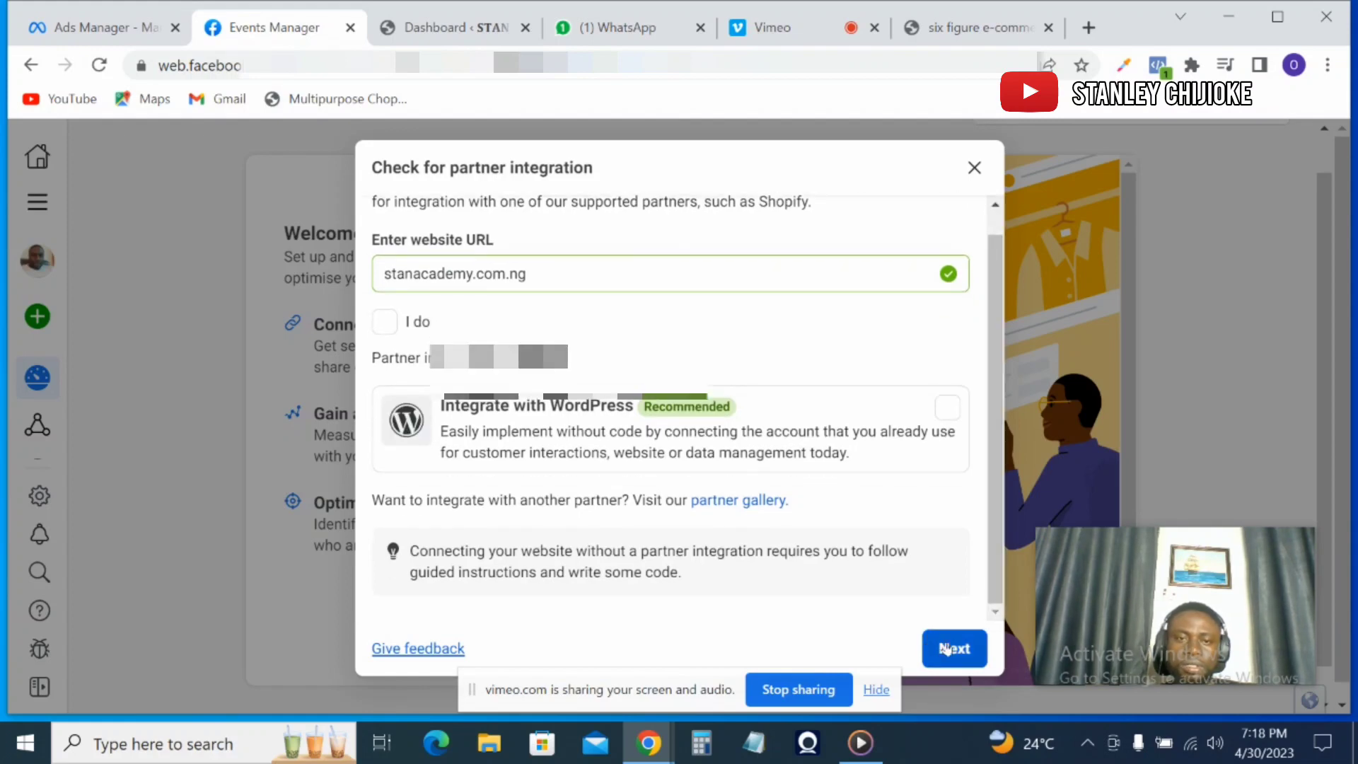
pyautogui.click(947, 649)
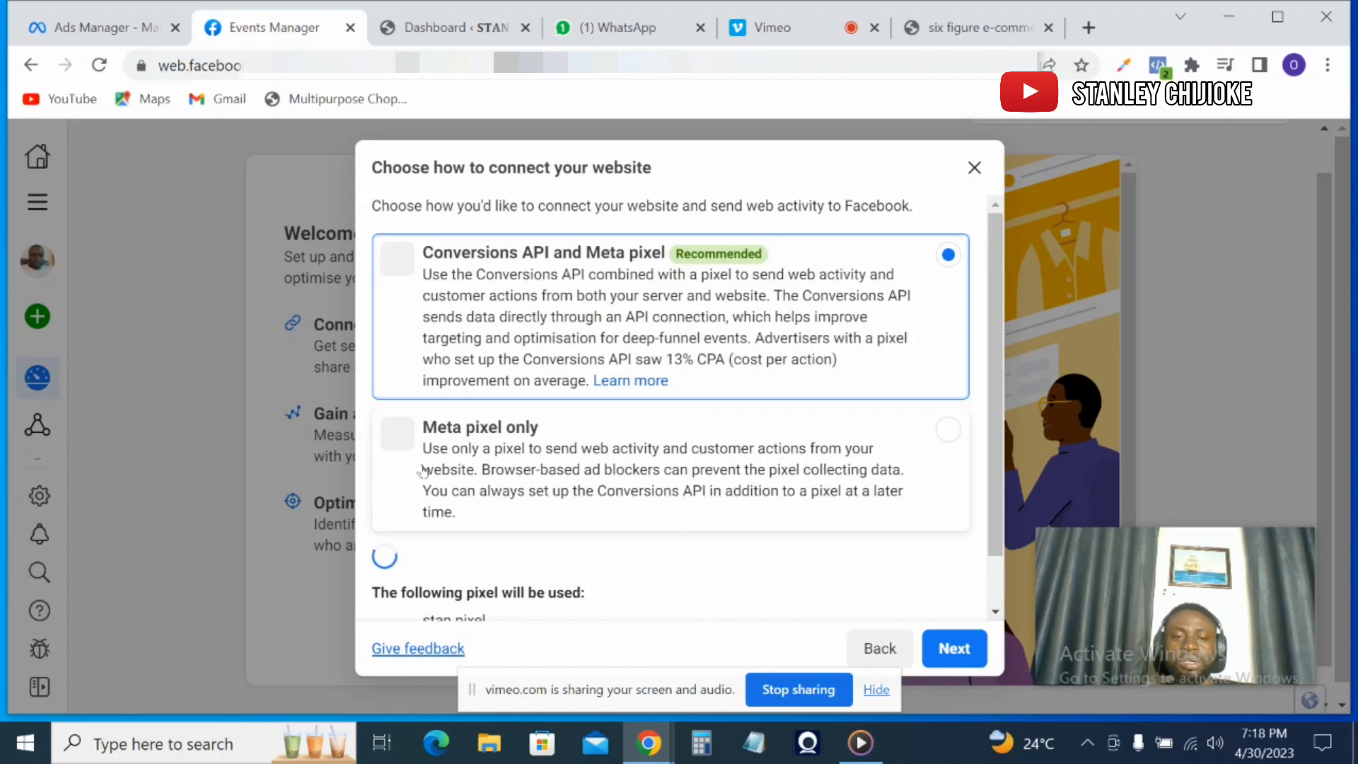
# Step: Choose Meta pixel only as the website connection method and proceed with the setup
pyautogui.click(394, 444)
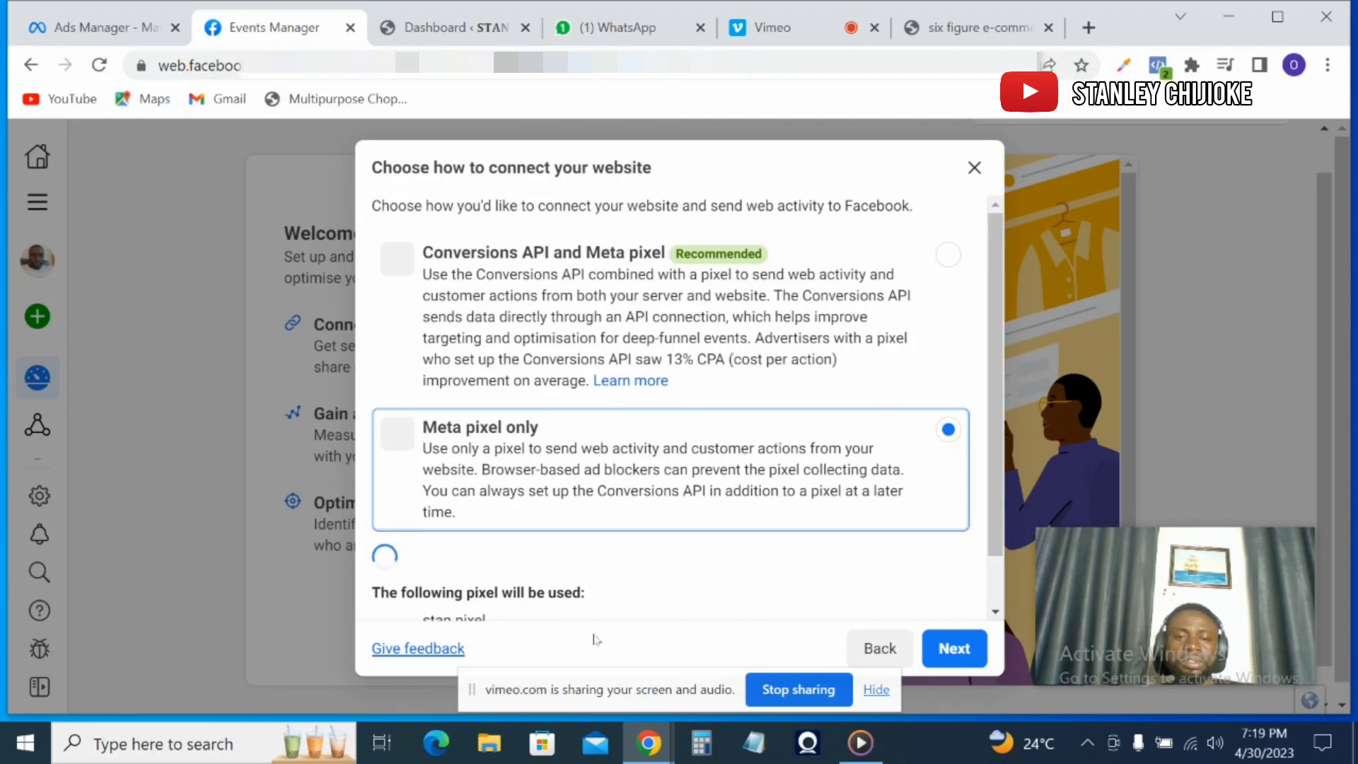
pyautogui.scroll(-1, 995, 543)
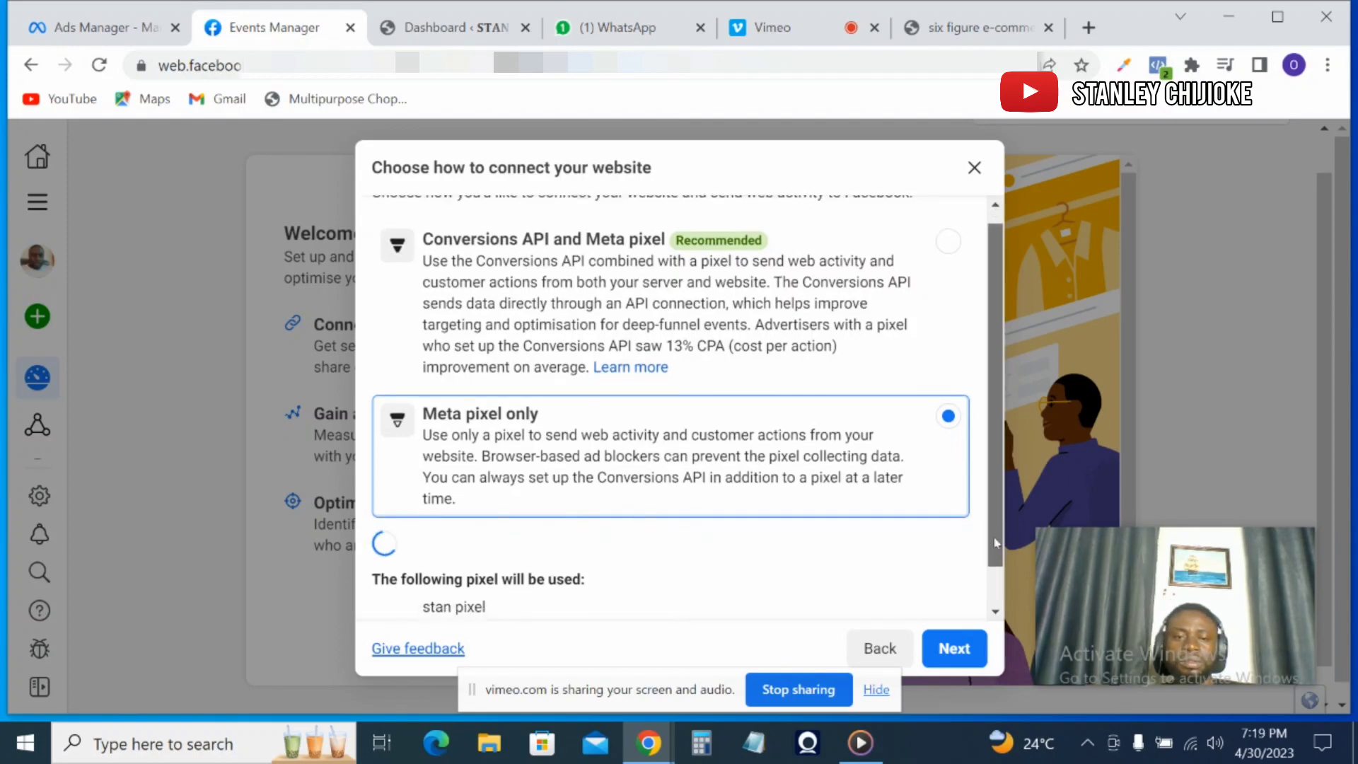
pyautogui.click(956, 649)
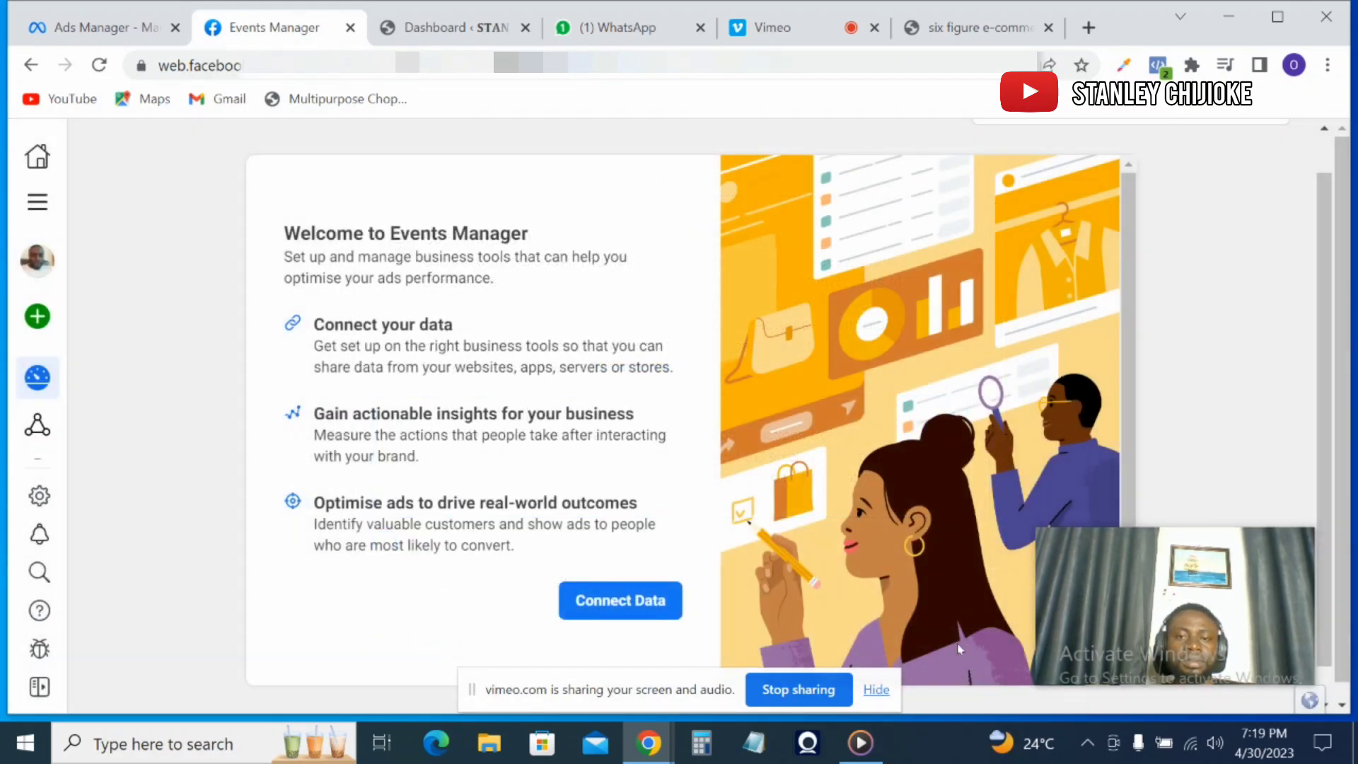
# Step: Try to create the pixel "stan pixel" again through a new Web data source connection, and close the dialog
pyautogui.scroll(-1, 1316, 413)
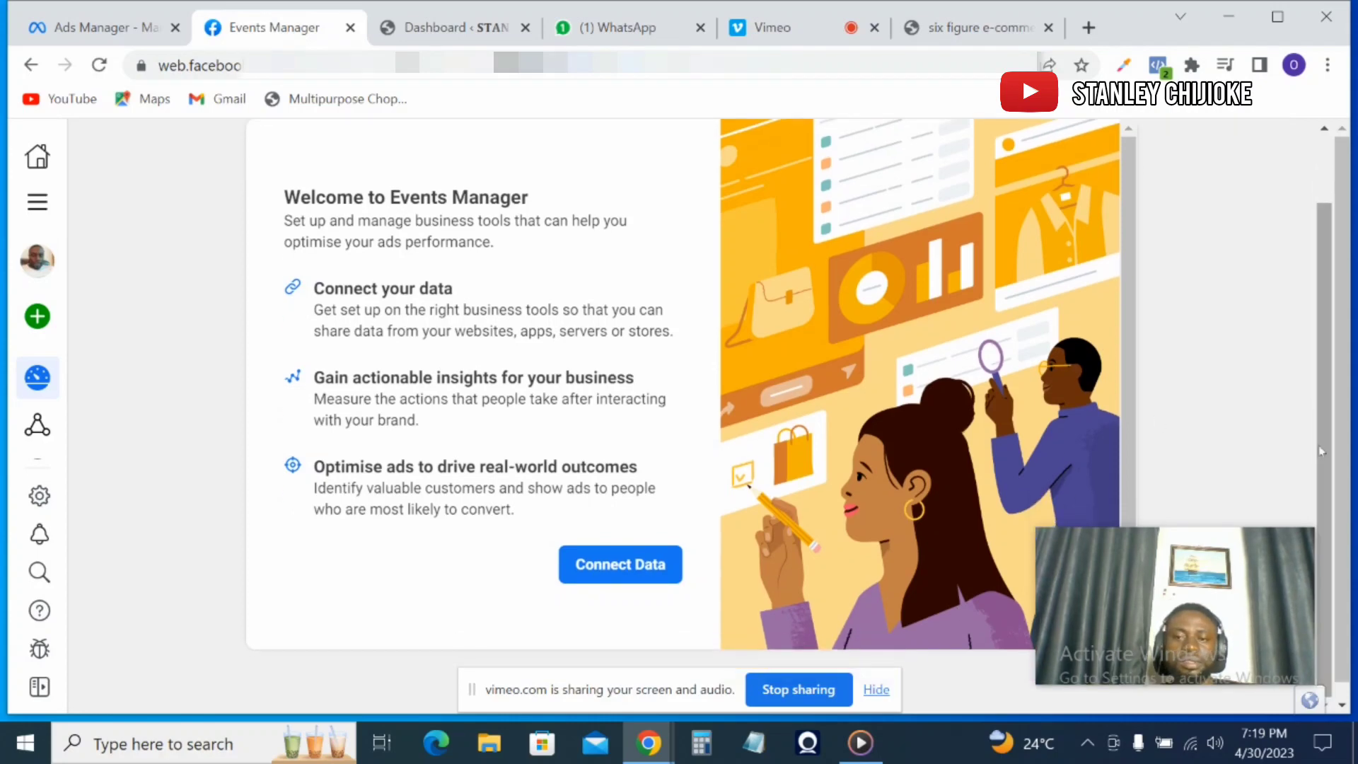
pyautogui.click(649, 557)
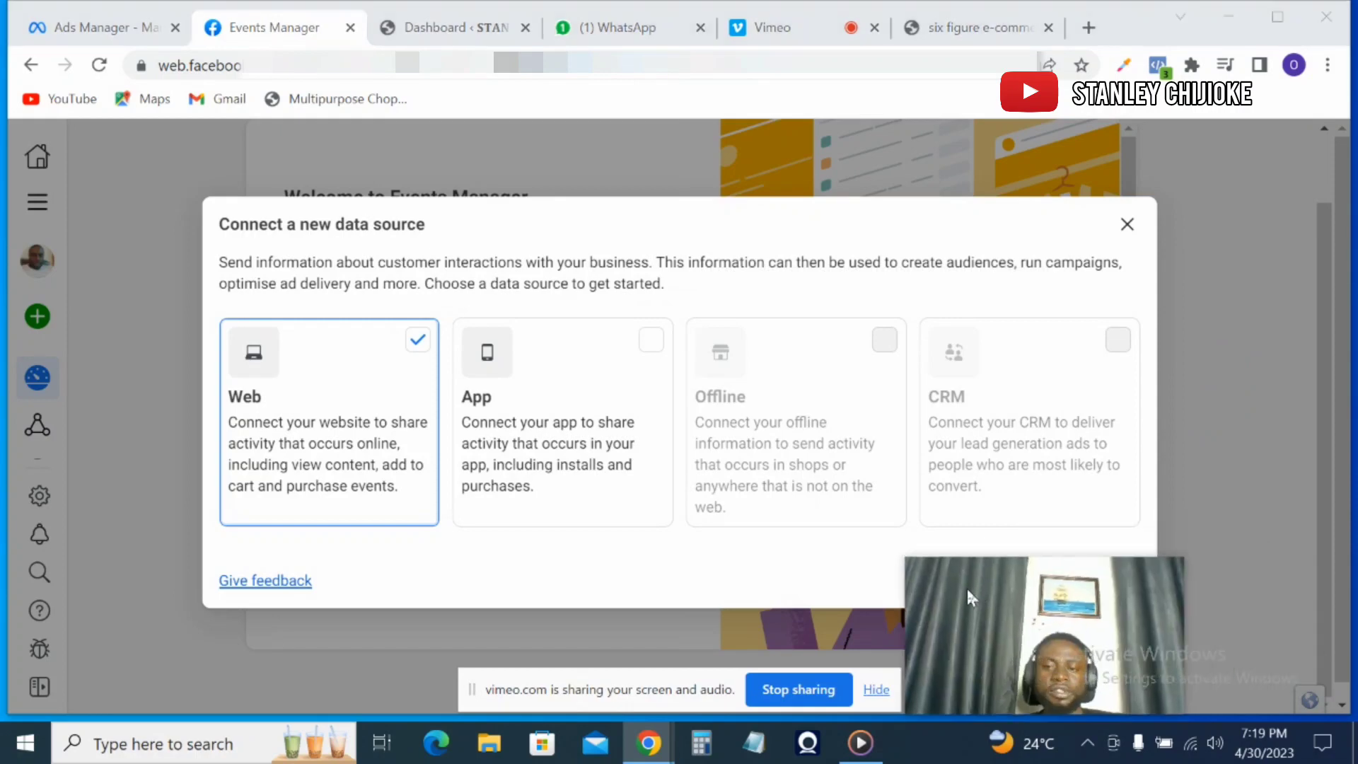
pyautogui.click(1092, 590)
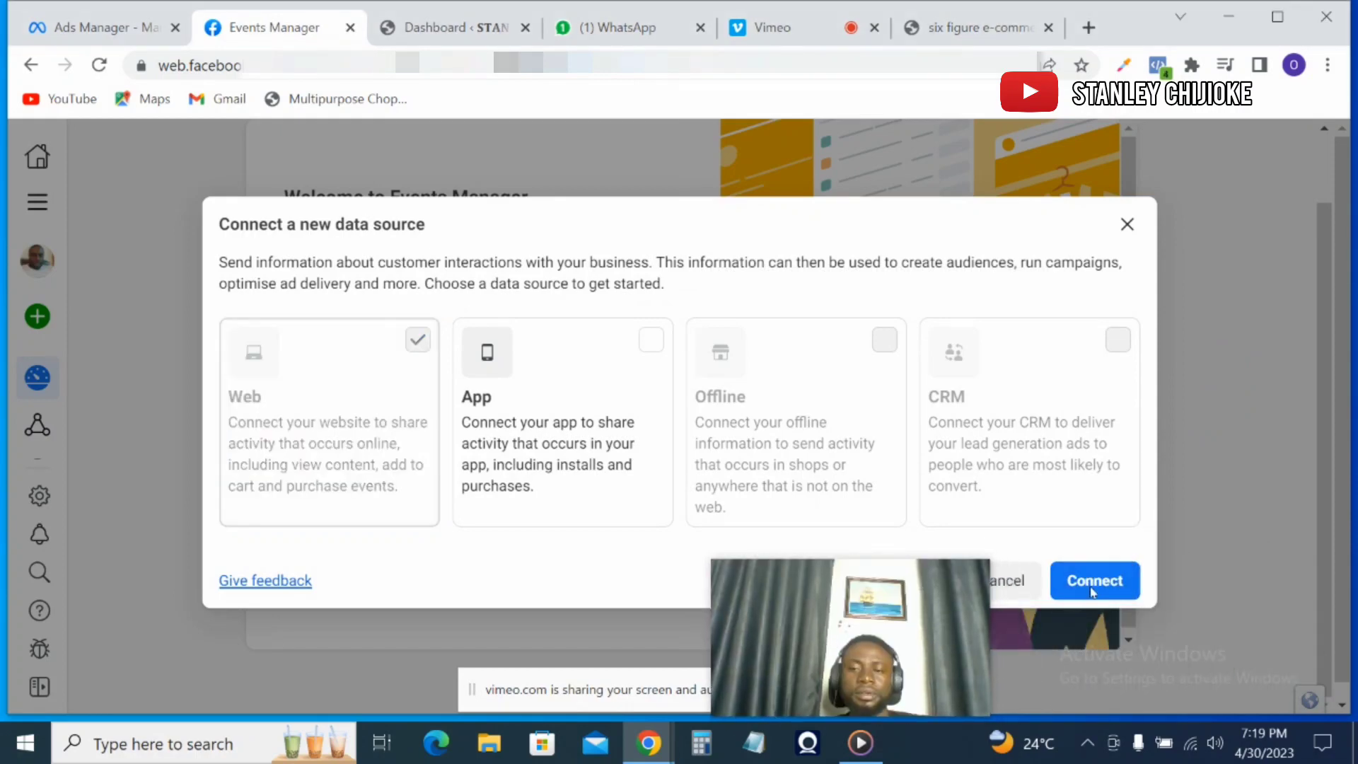
pyautogui.click(930, 534)
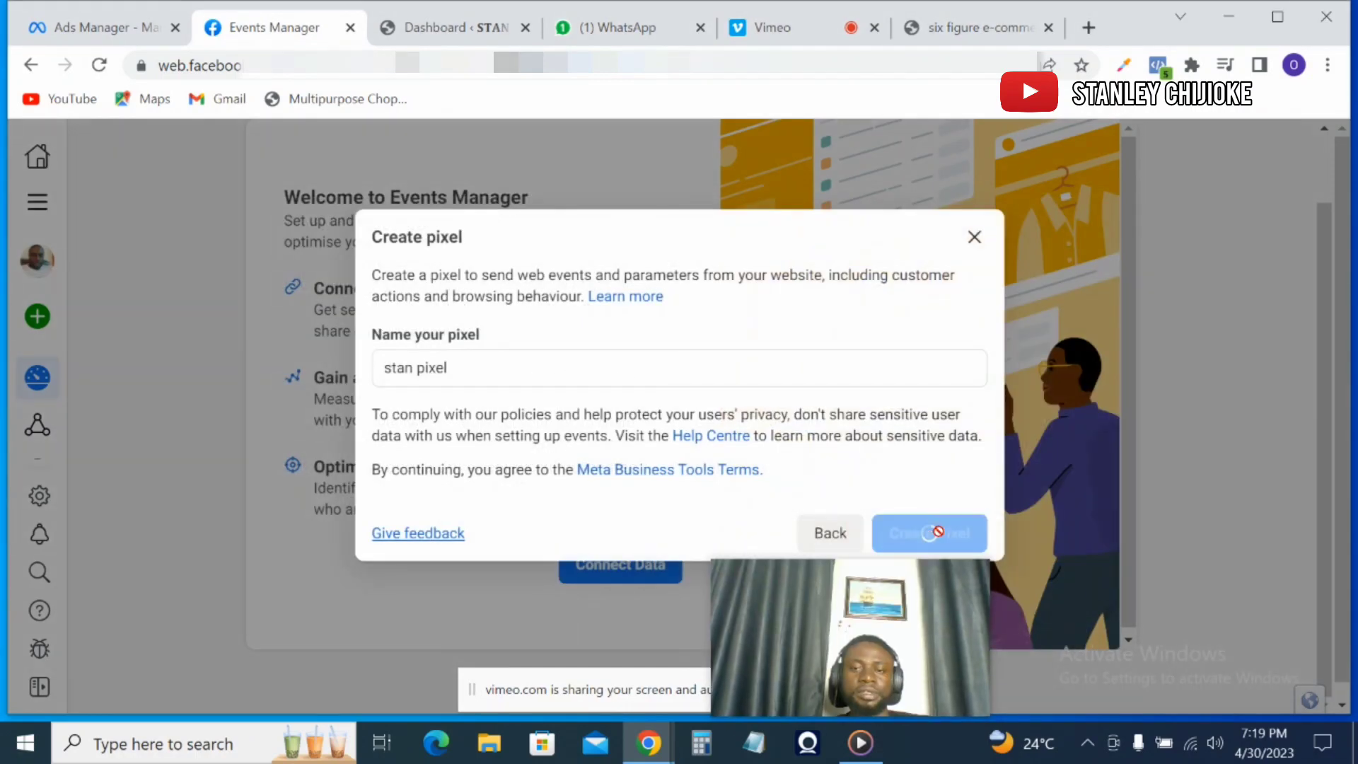
pyautogui.moveTo(856, 613); pyautogui.dragTo(1164, 590)
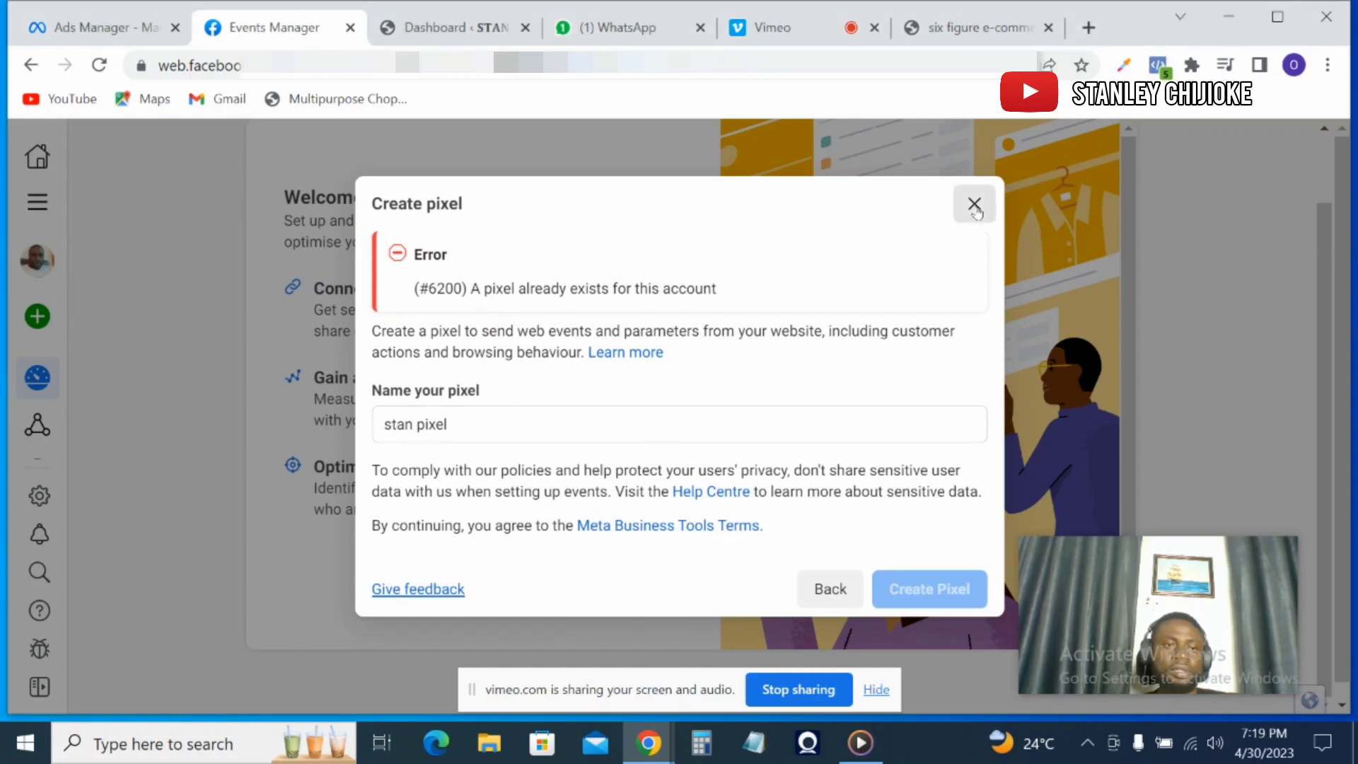
pyautogui.click(975, 206)
# Step: Open the Data sources page of Events Manager, reloading it by way of the Overview page
pyautogui.moveTo(35, 324)
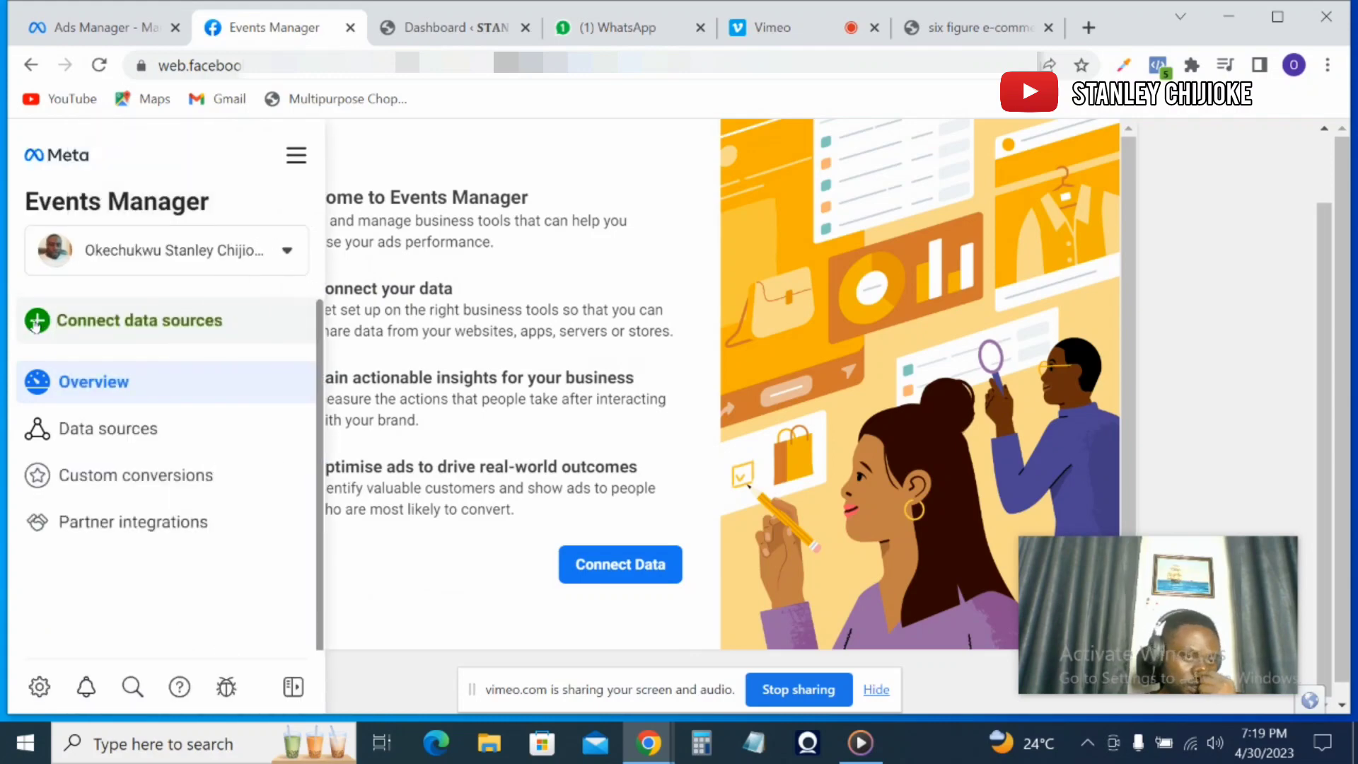
pyautogui.click(89, 424)
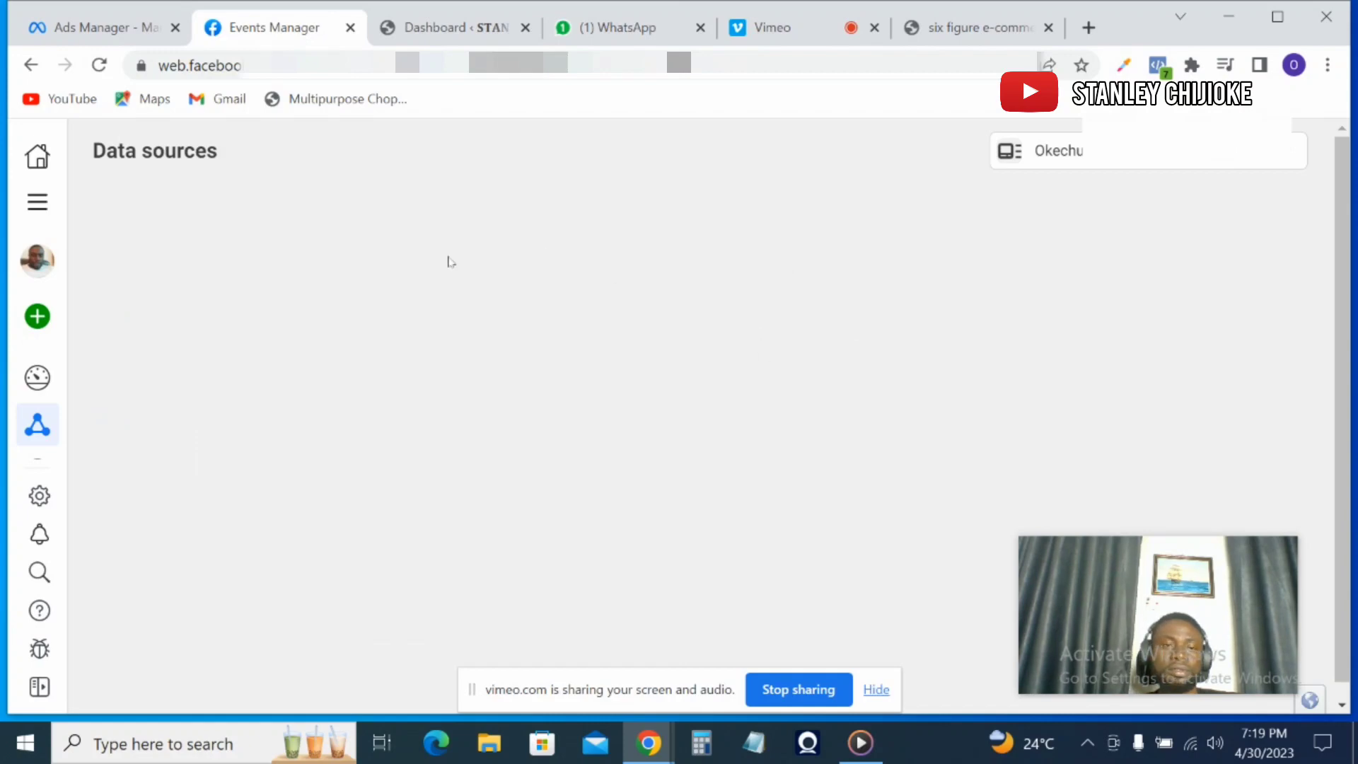
pyautogui.moveTo(37, 320)
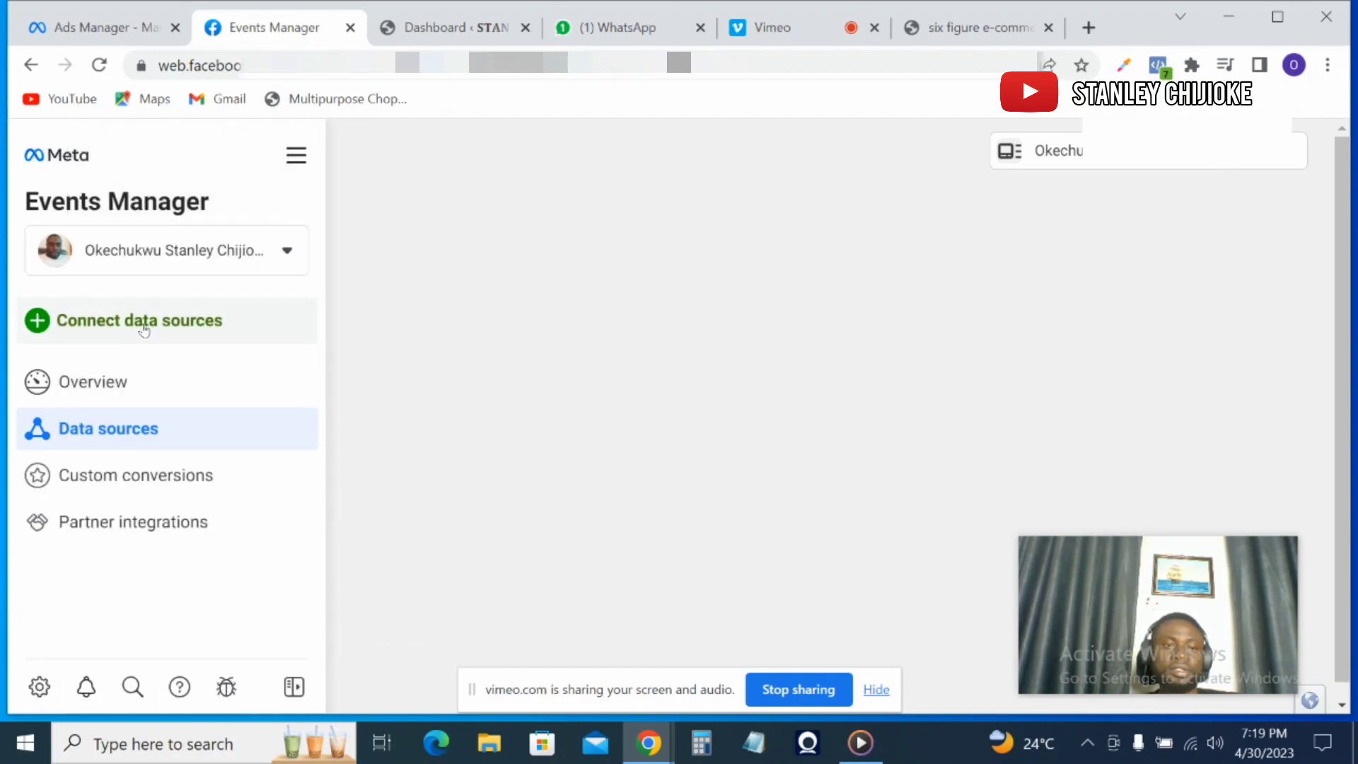
pyautogui.click(137, 379)
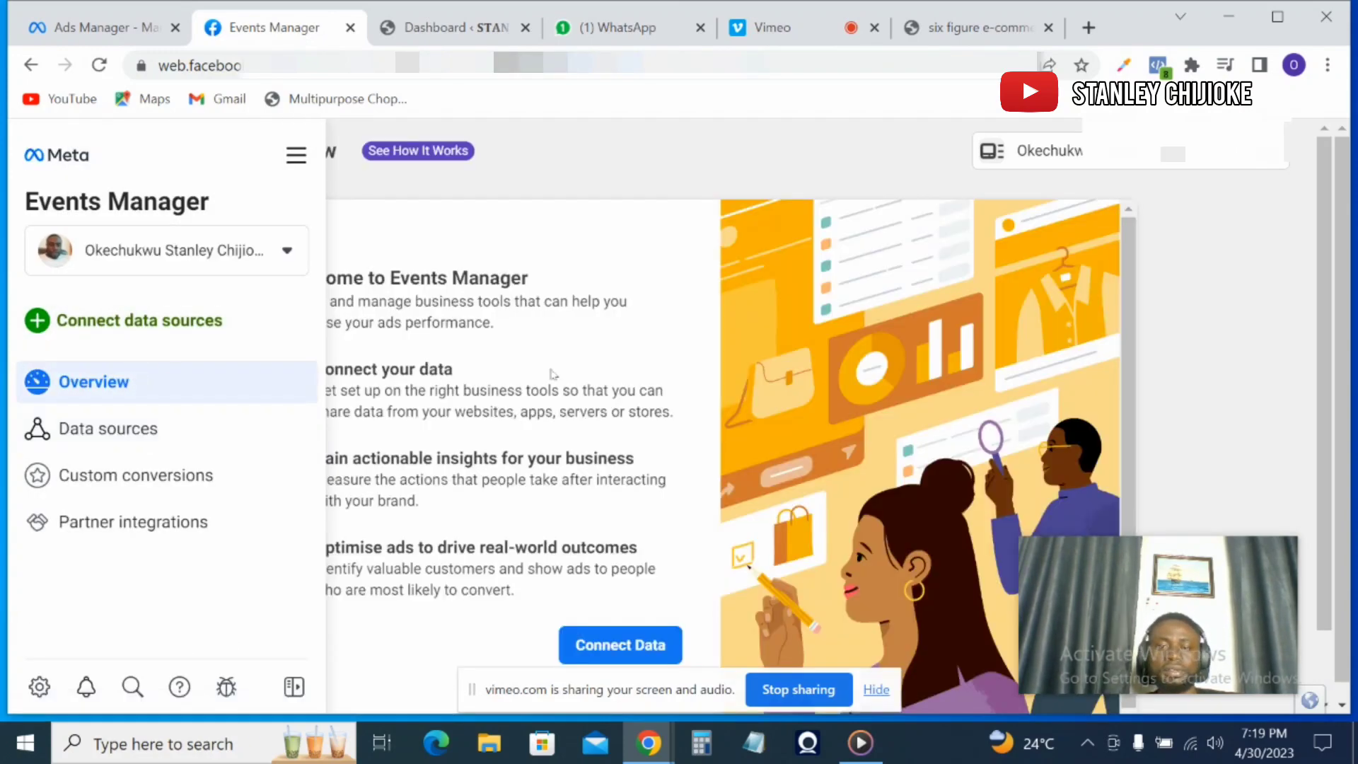
pyautogui.click(102, 431)
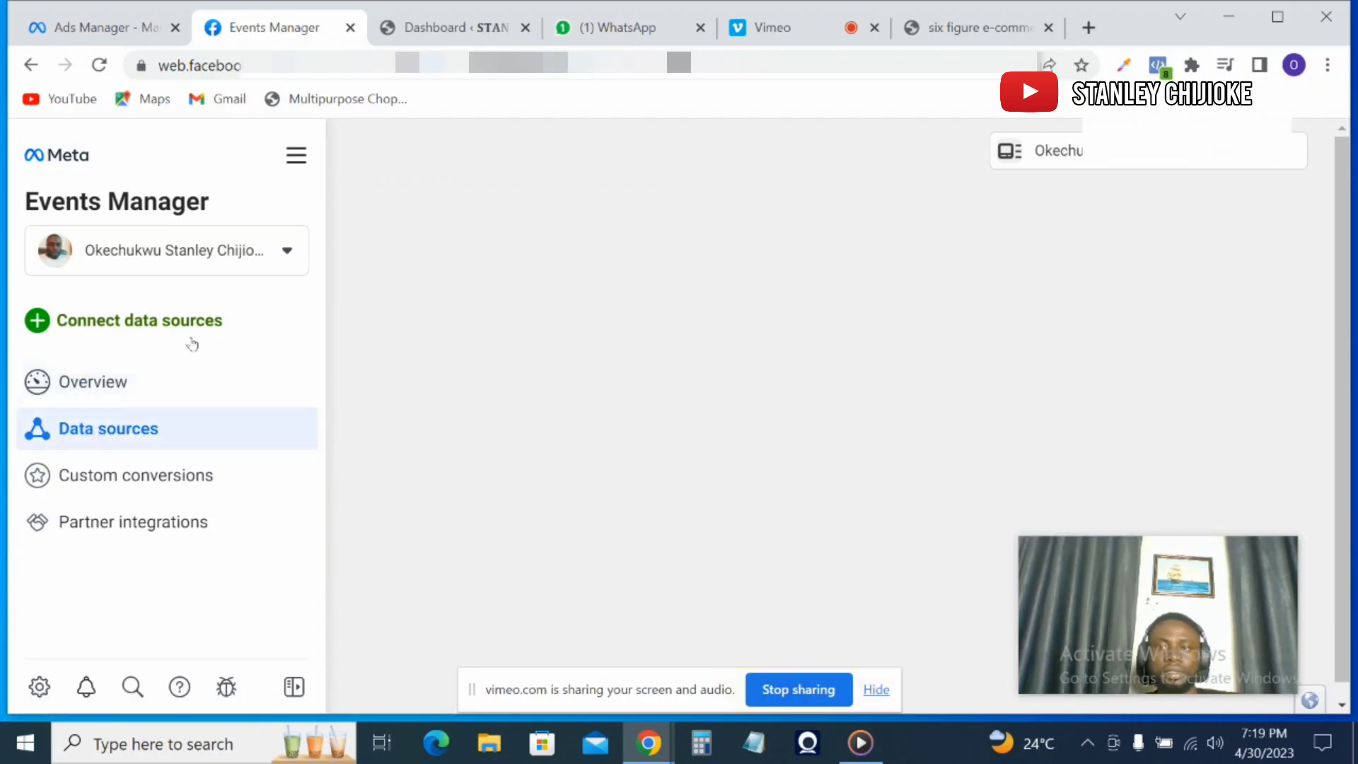
pyautogui.scroll(-1, 424, 283)
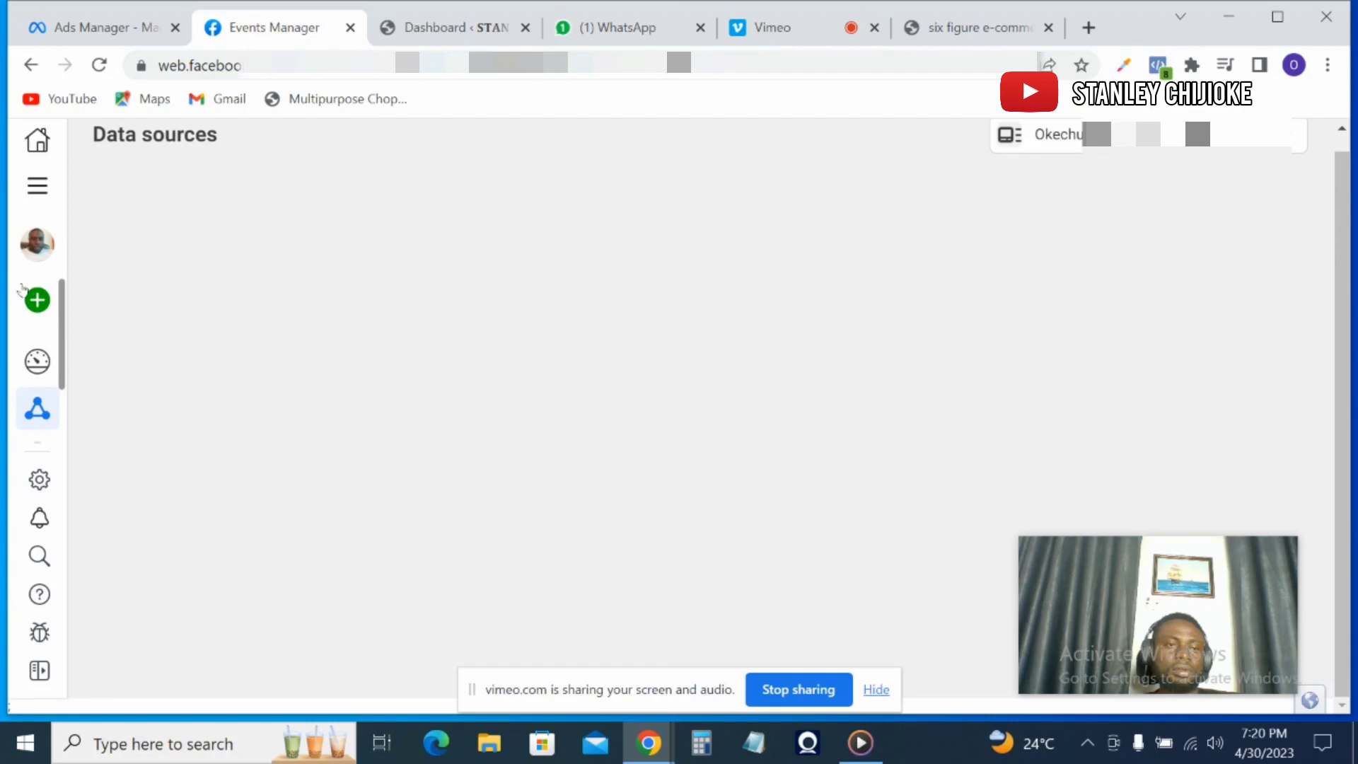
pyautogui.click(59, 300)
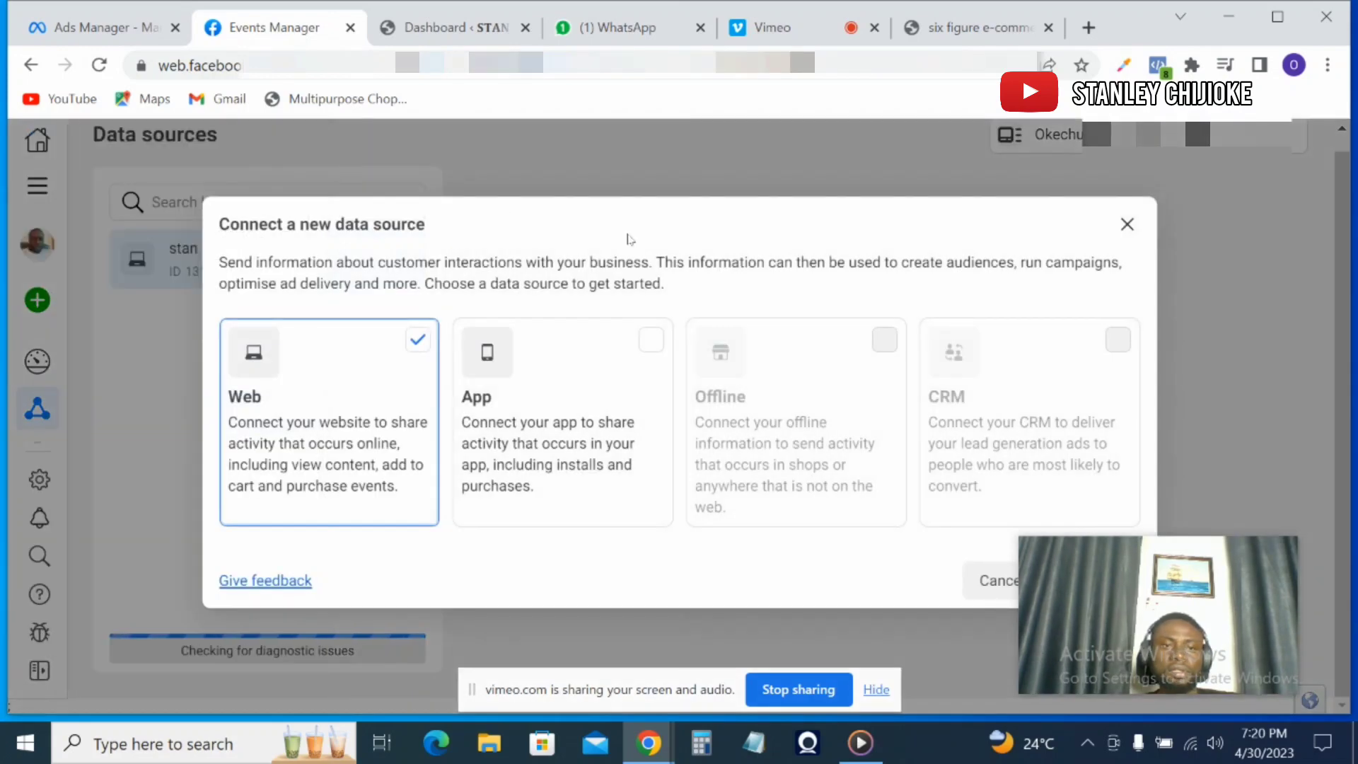
pyautogui.click(1127, 224)
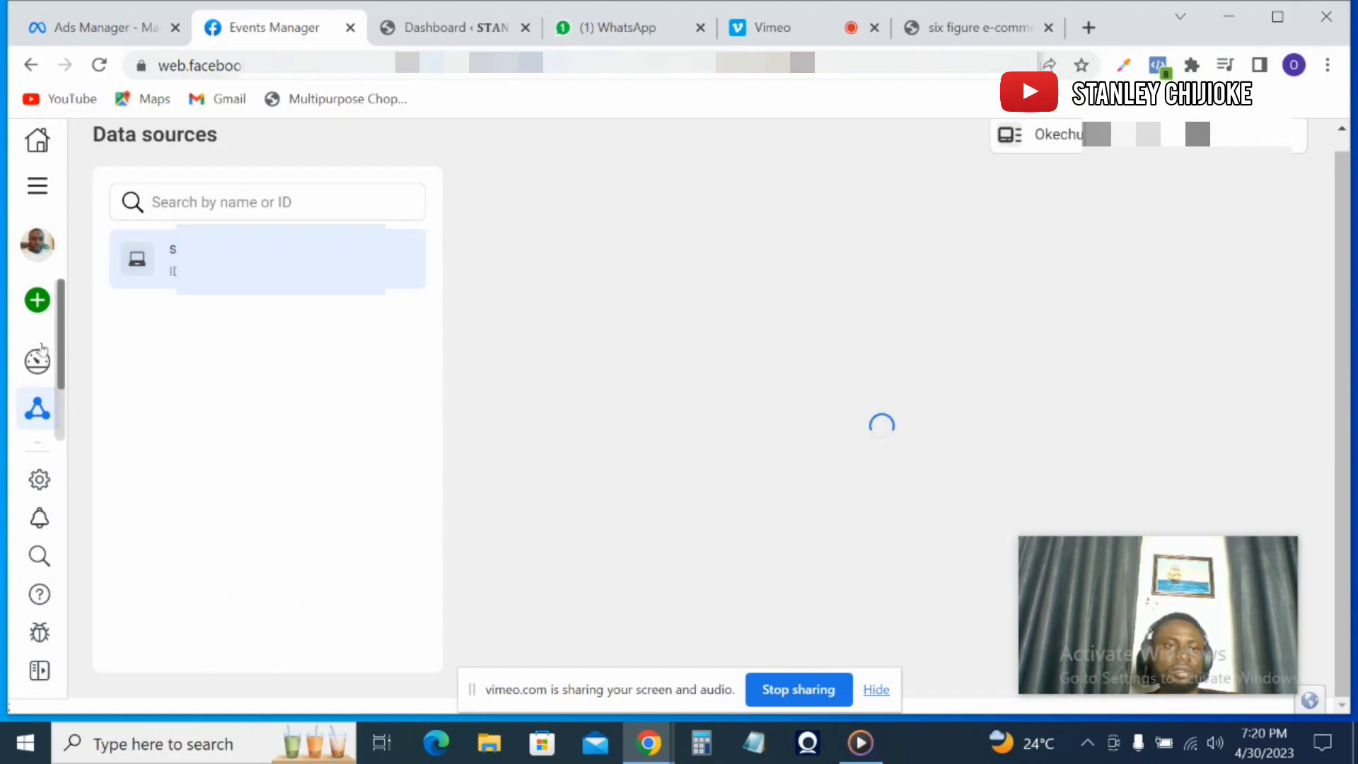
# Step: Open the stan pixel data source and continue its pixel setup from the overview
pyautogui.moveTo(29, 393)
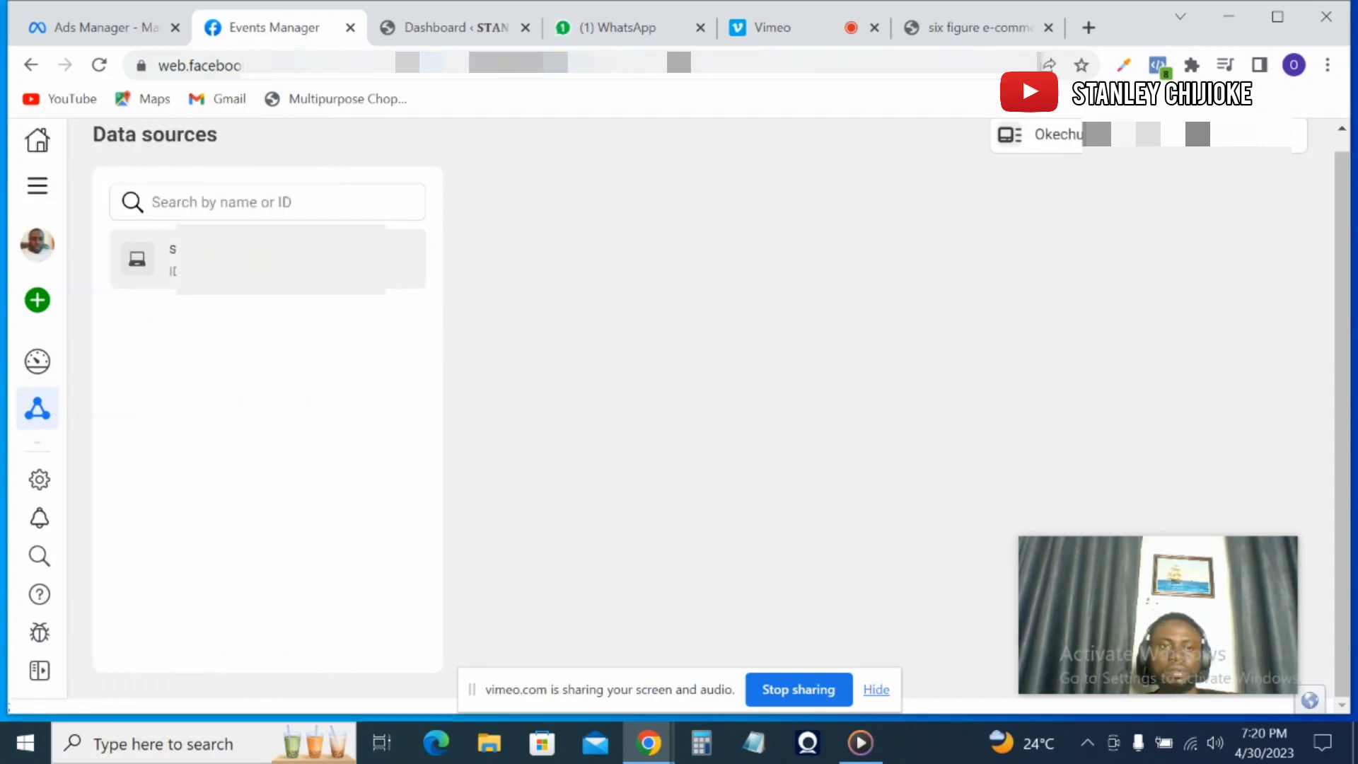
pyautogui.click(268, 259)
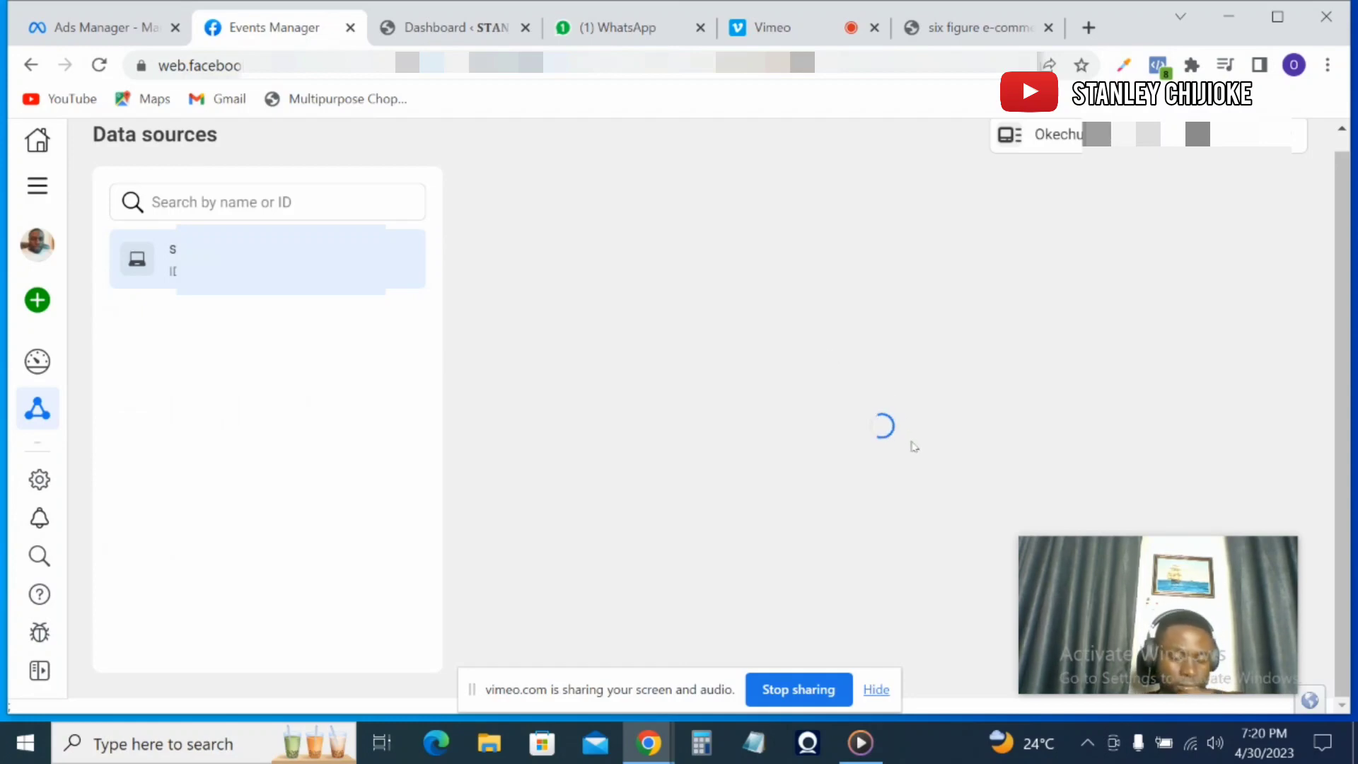
pyautogui.moveTo(1091, 558); pyautogui.dragTo(141, 570)
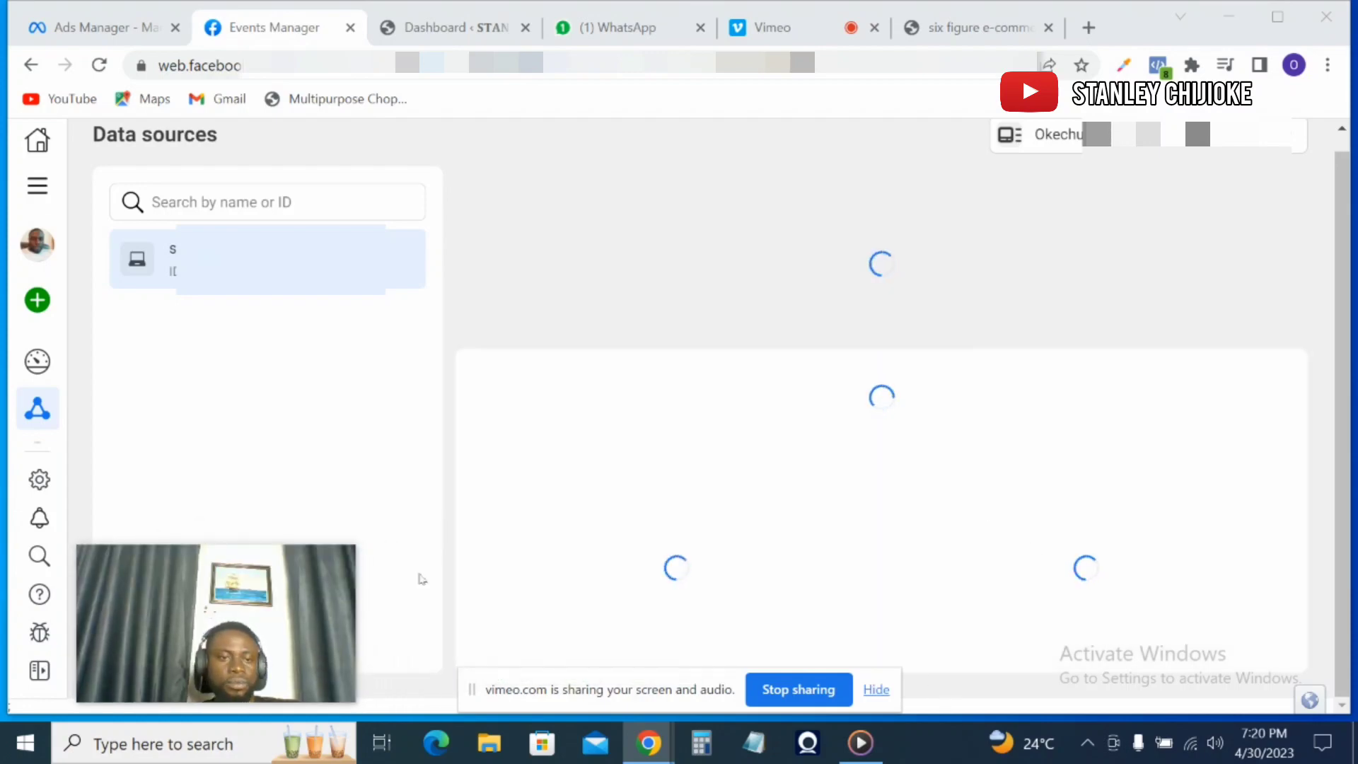
pyautogui.moveTo(269, 588); pyautogui.dragTo(1258, 632)
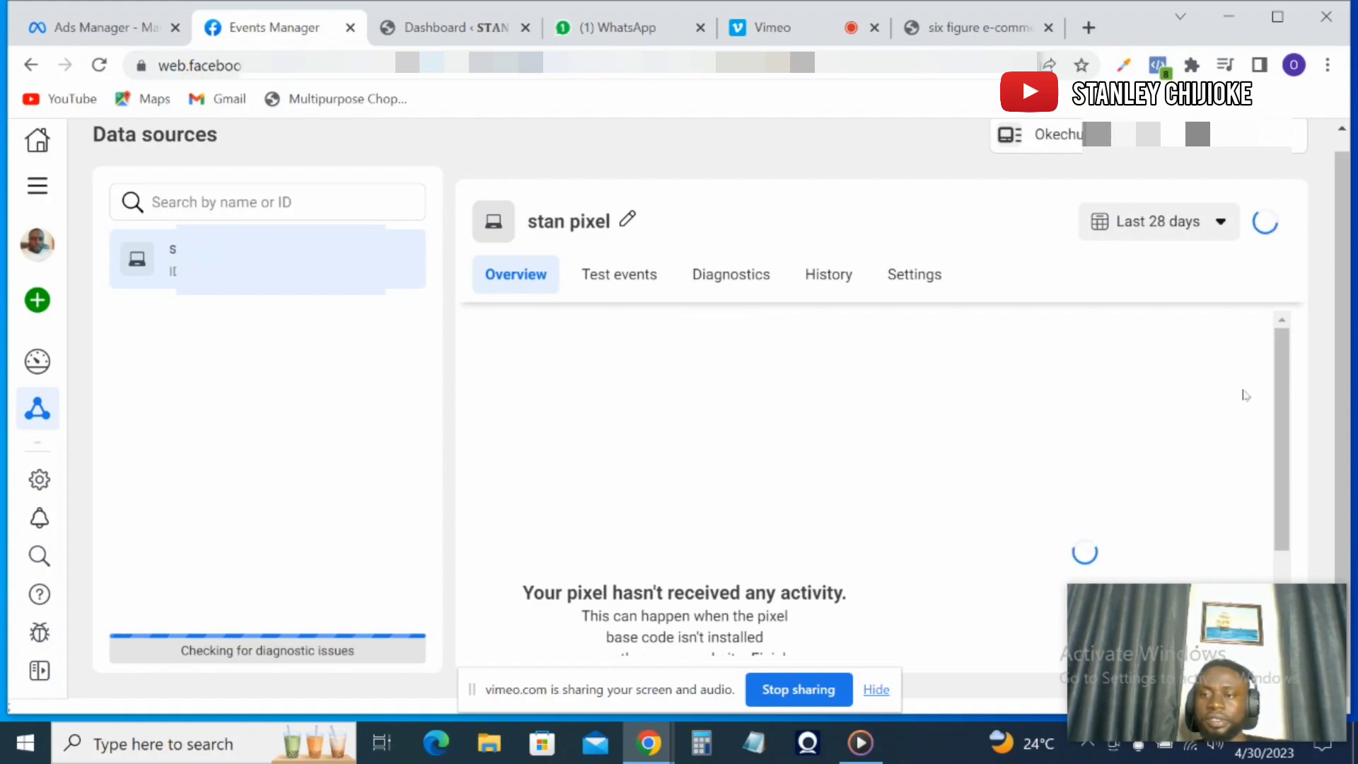
pyautogui.moveTo(1285, 410); pyautogui.dragTo(1262, 544)
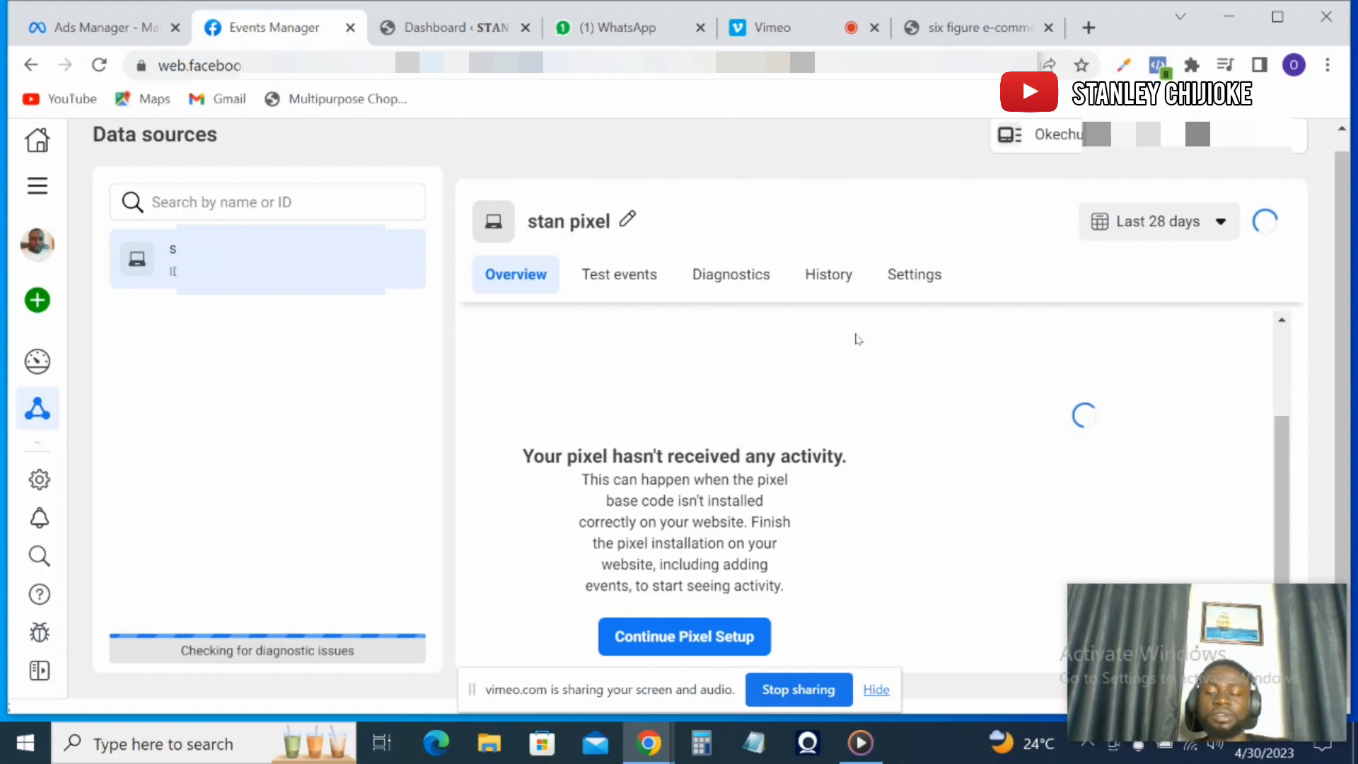
pyautogui.click(654, 650)
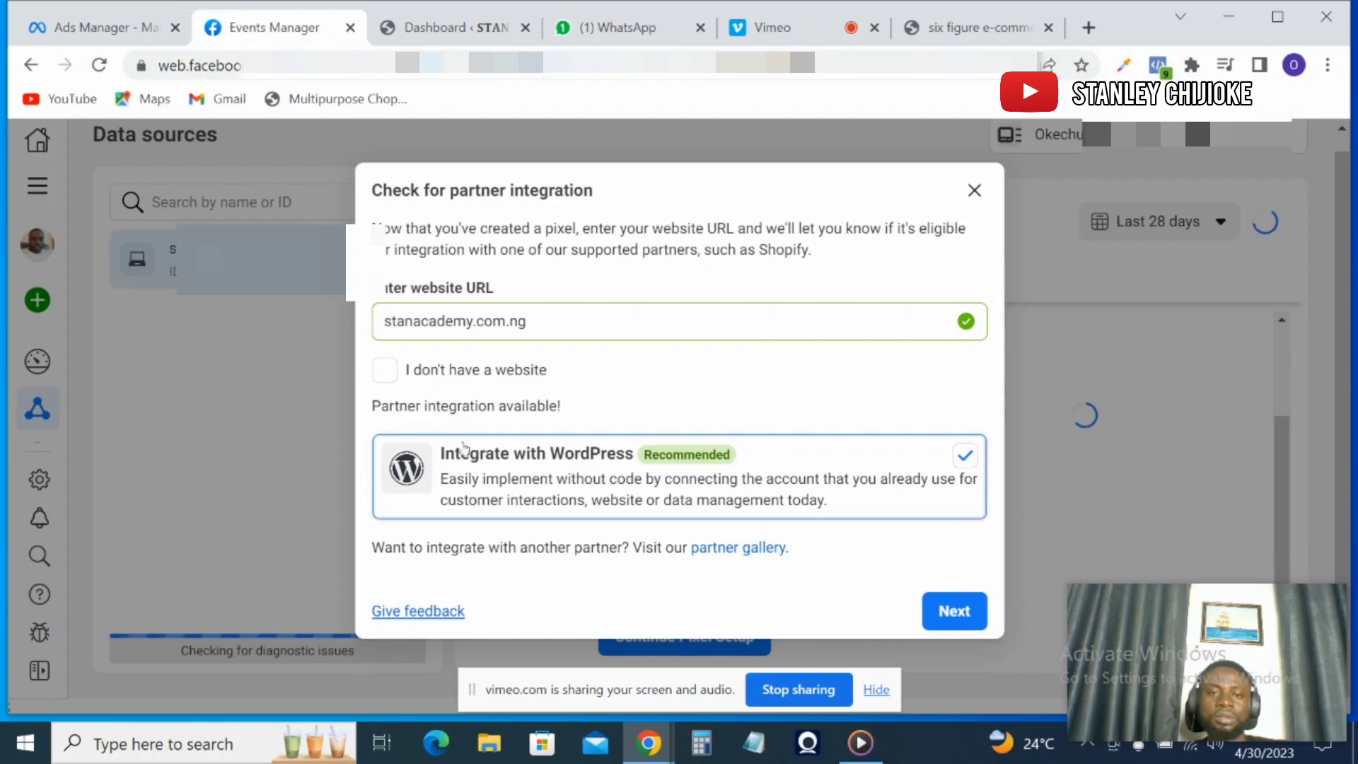
# Step: Proceed without the WordPress partner integration and choose Meta pixel only as the website connection method
pyautogui.click(964, 455)
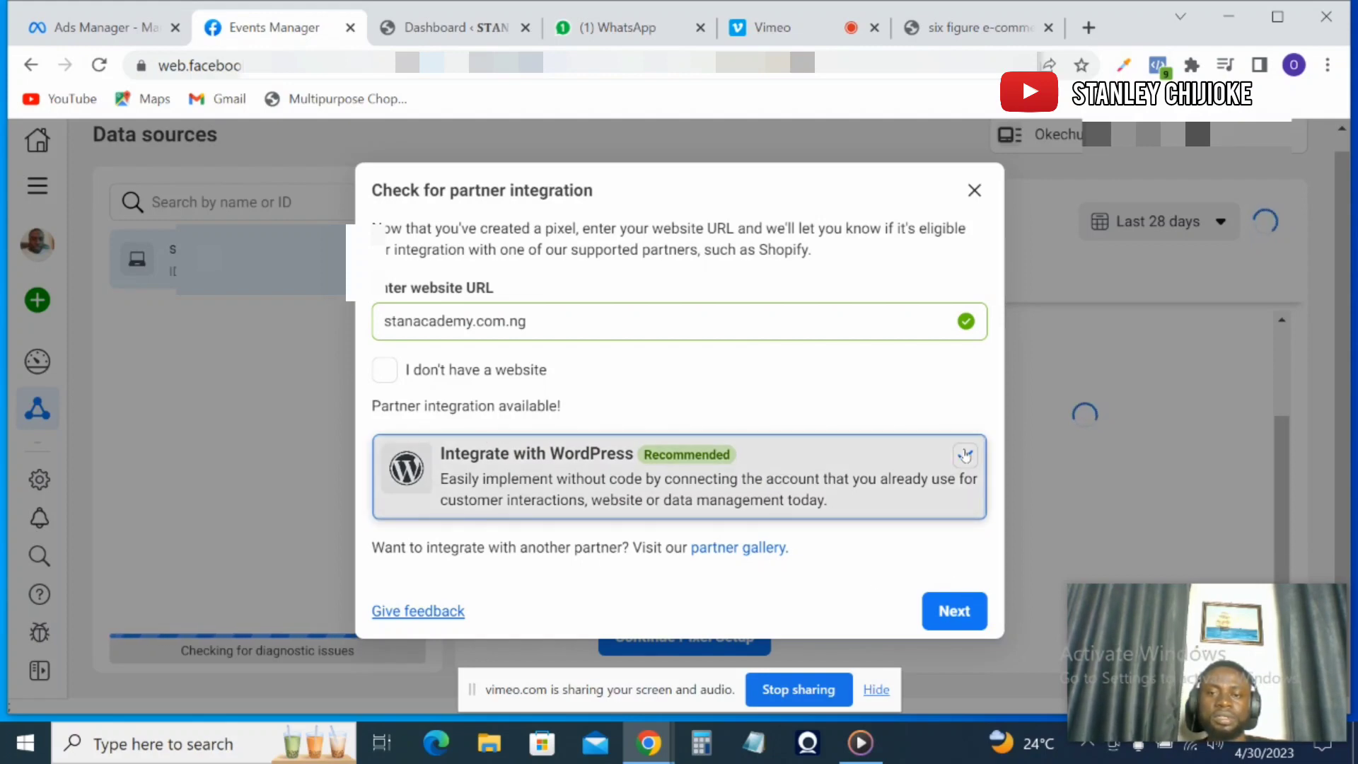
pyautogui.click(945, 649)
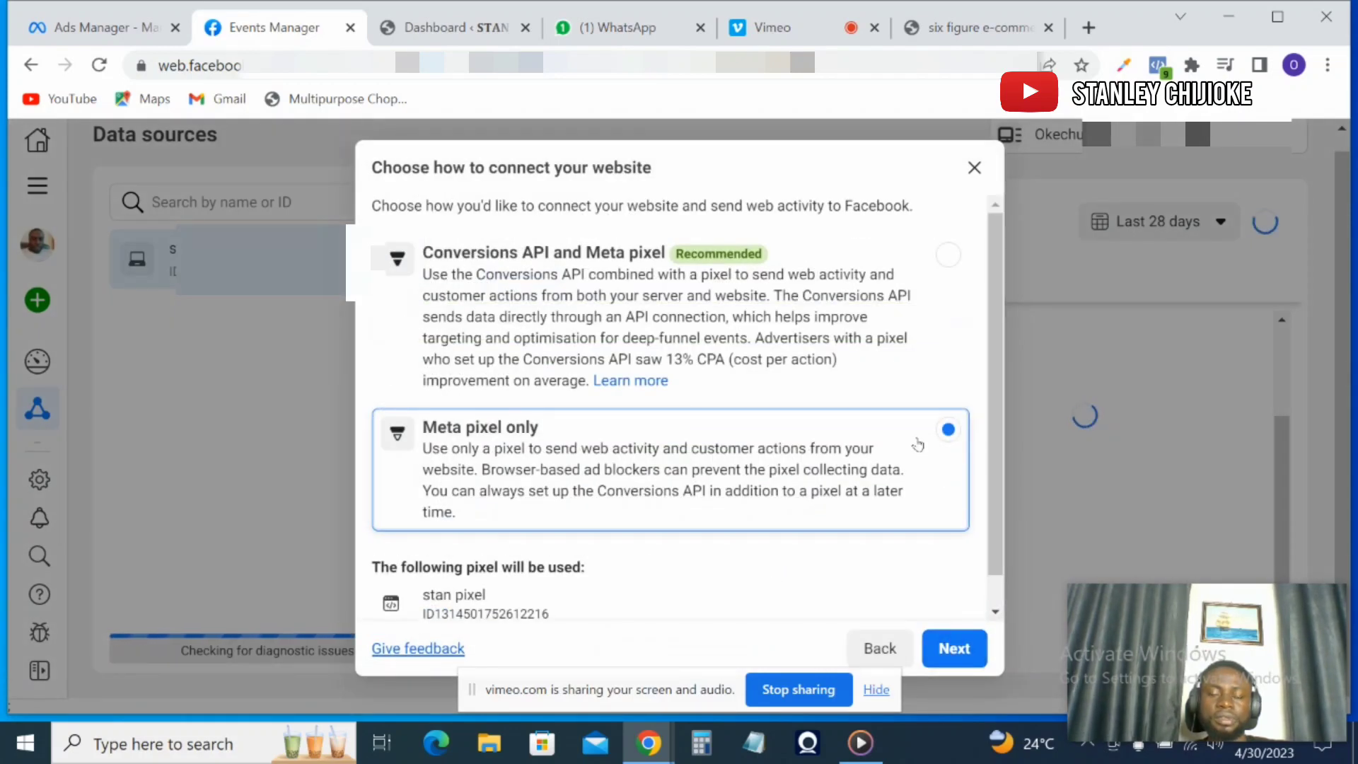
pyautogui.click(956, 437)
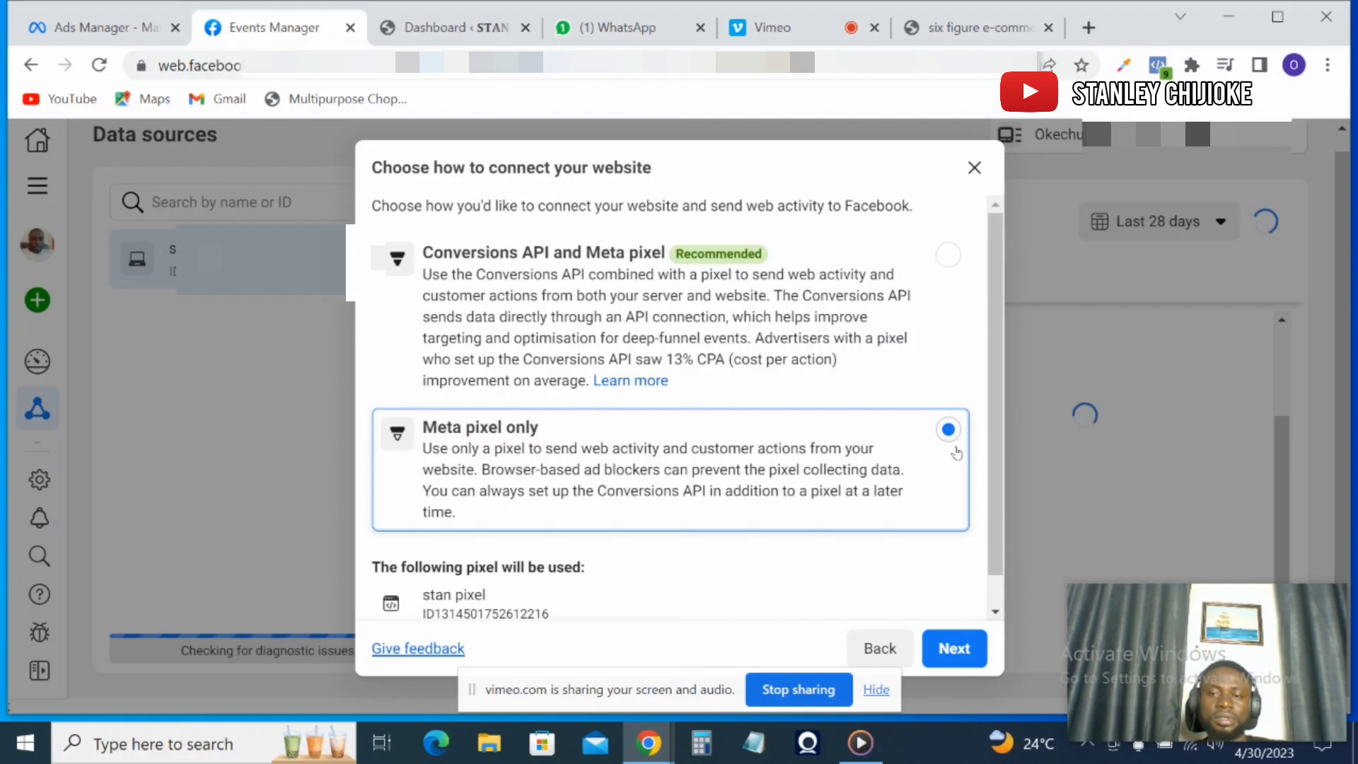
pyautogui.click(949, 640)
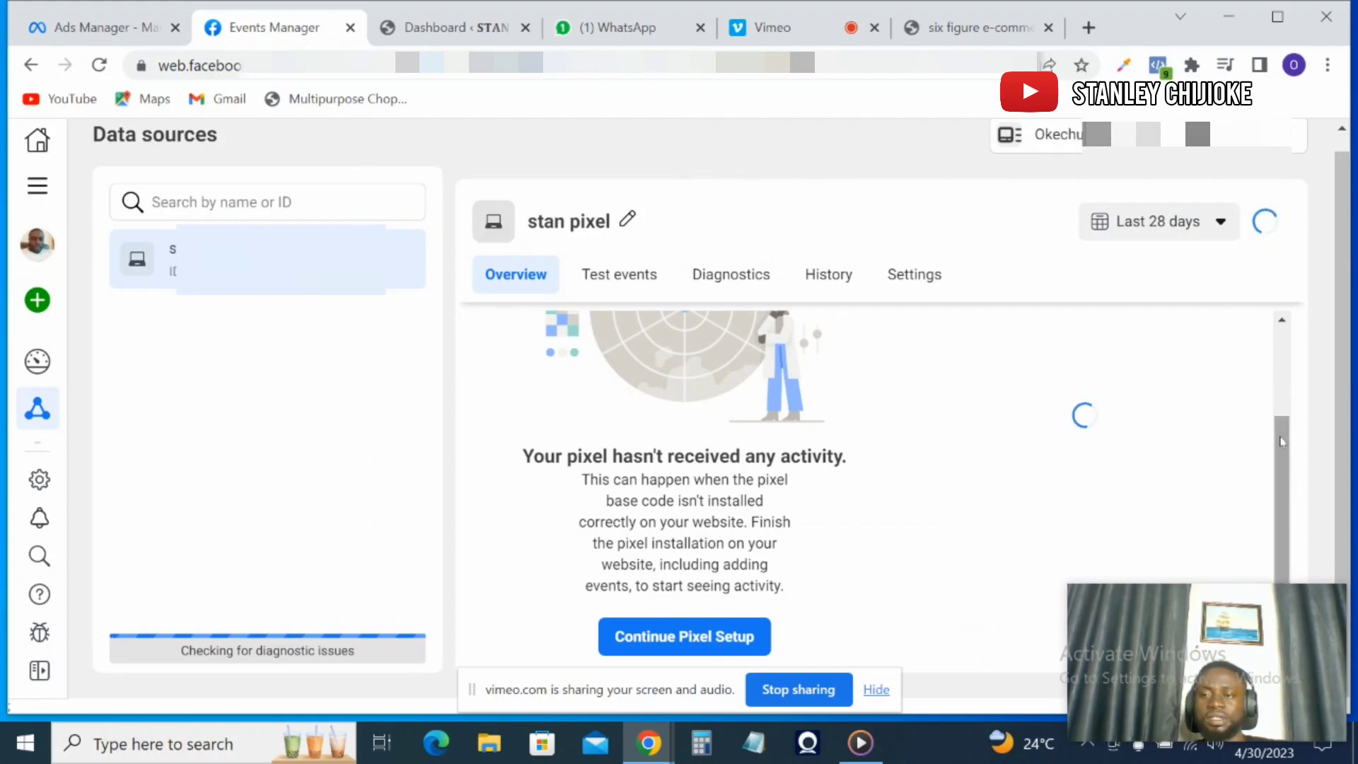
# Step: Continue the setup of stan pixel and choose to install the pixel code on the website manually
pyautogui.moveTo(1281, 442); pyautogui.dragTo(1295, 410)
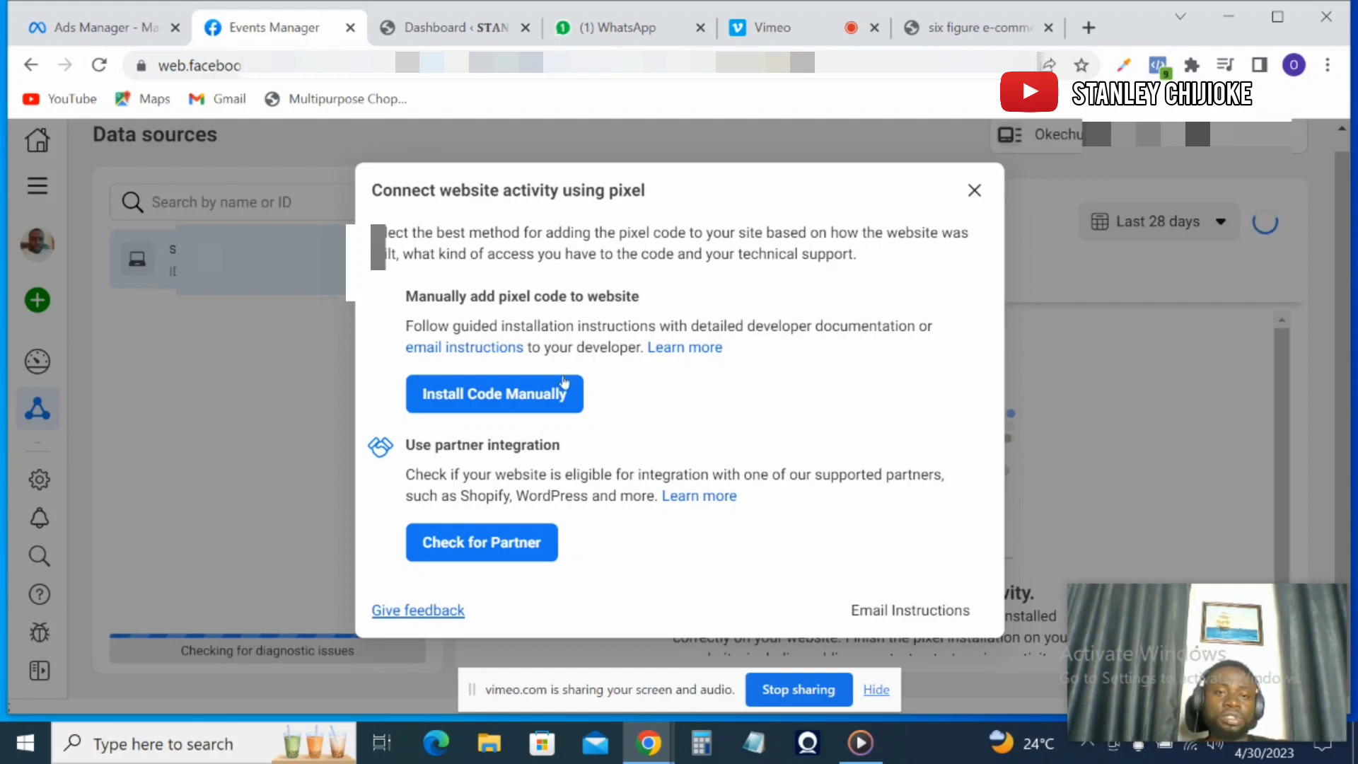
pyautogui.click(517, 400)
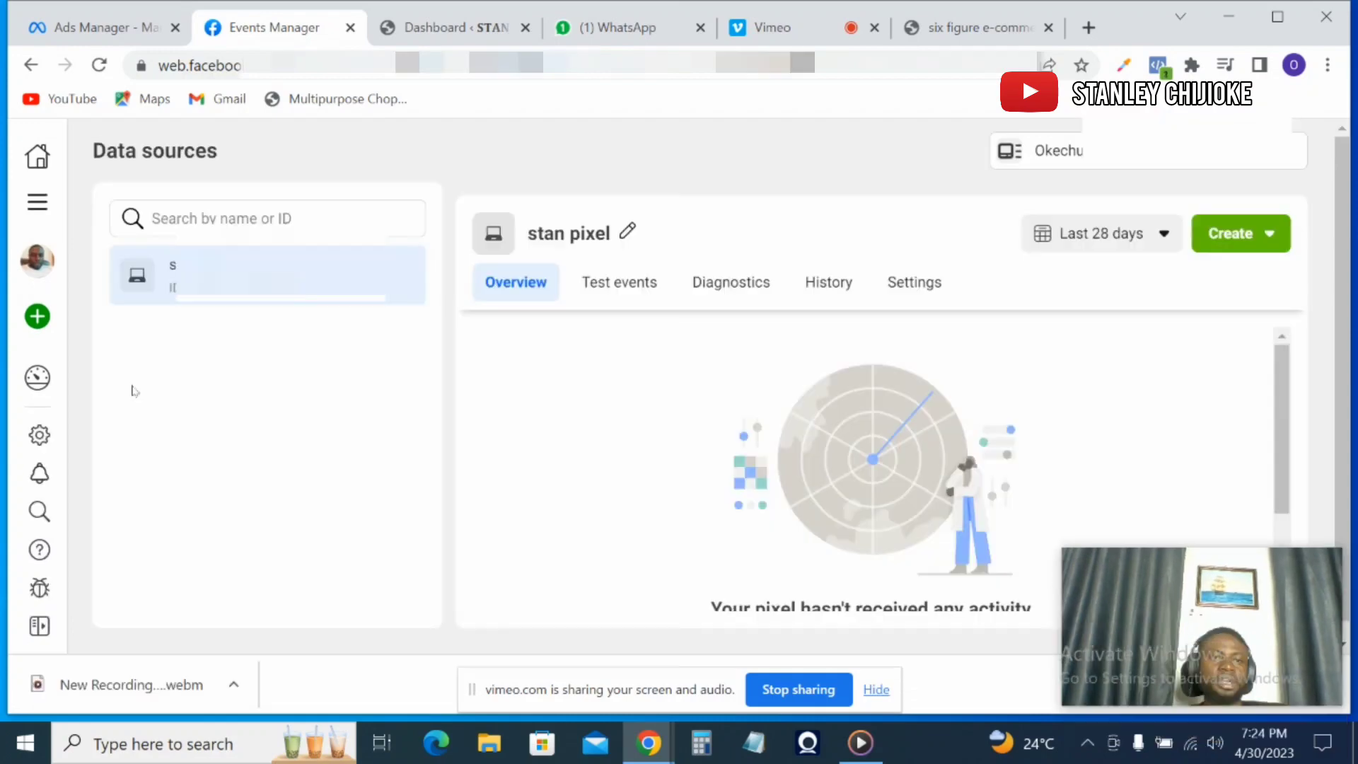
pyautogui.moveTo(28, 305)
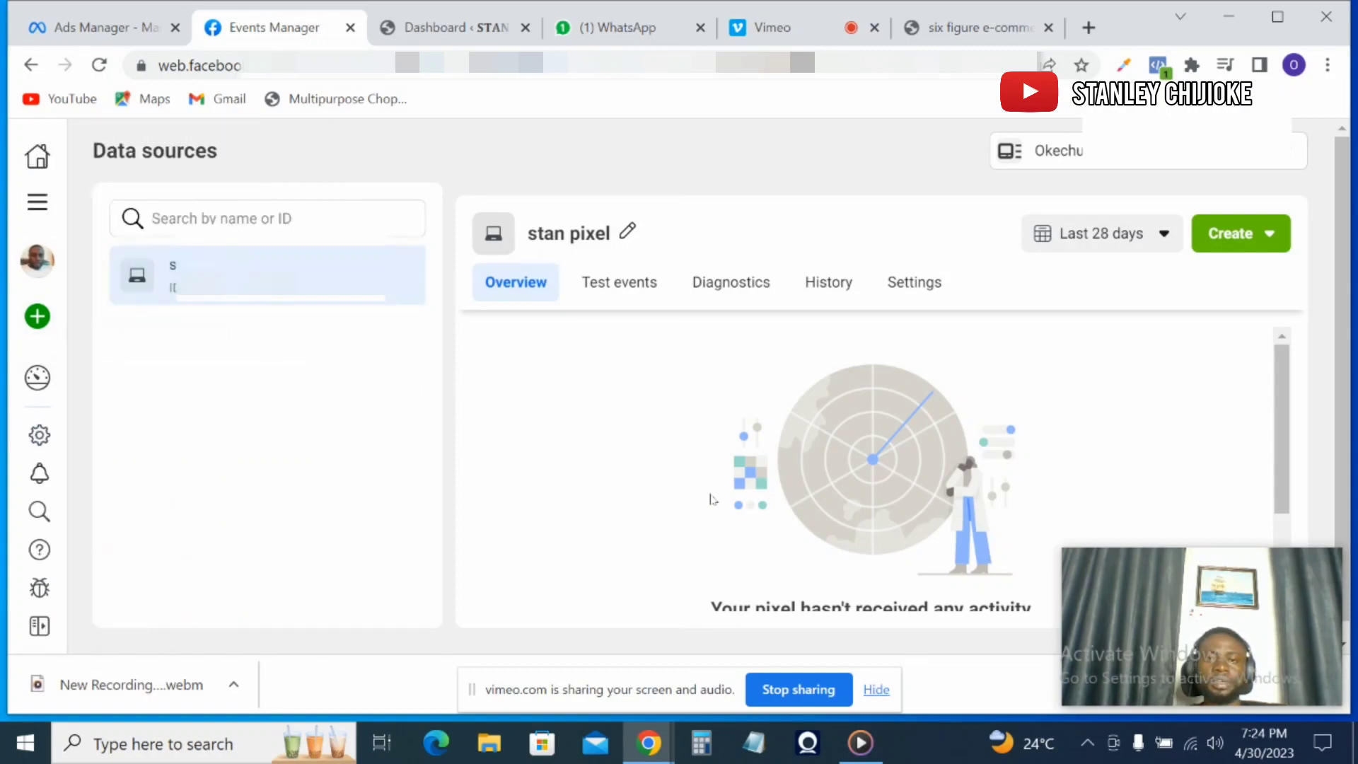
pyautogui.scroll(-2, 1279, 452)
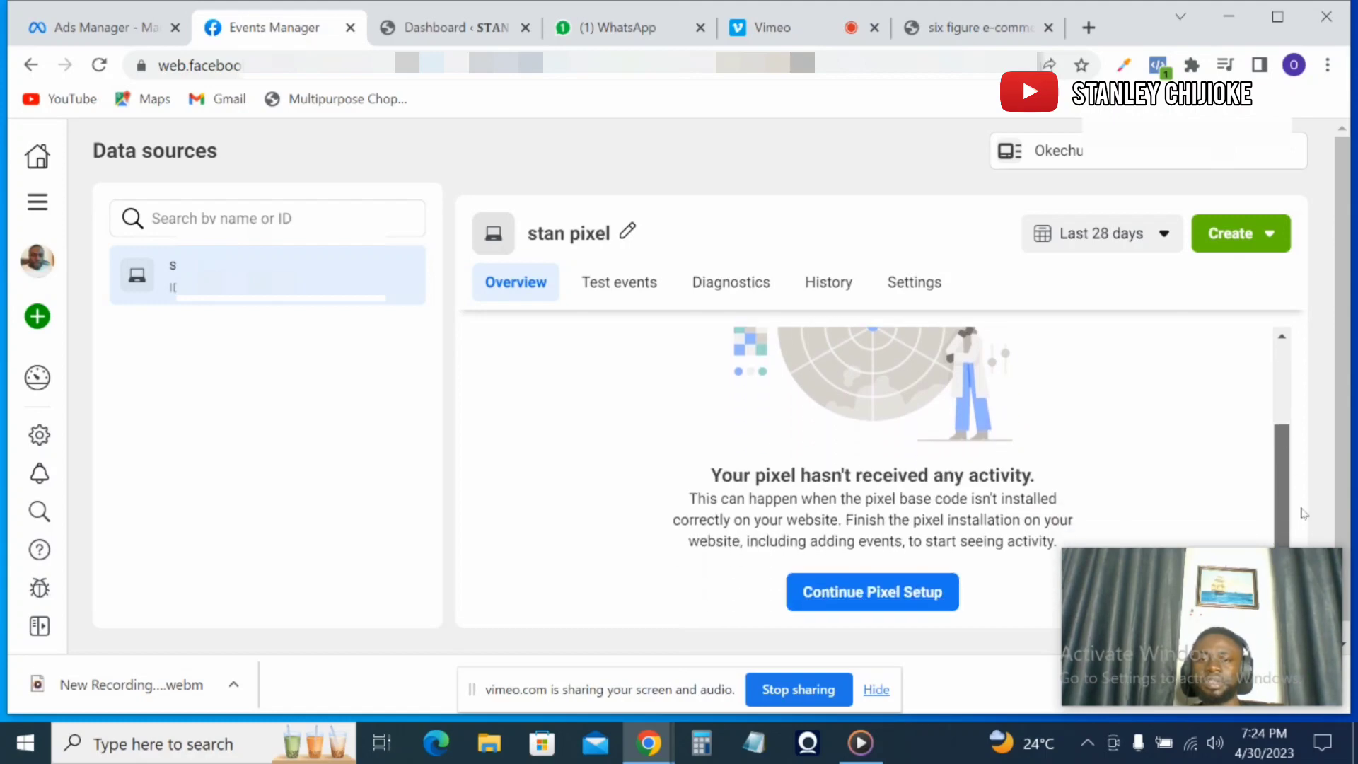
pyautogui.click(919, 595)
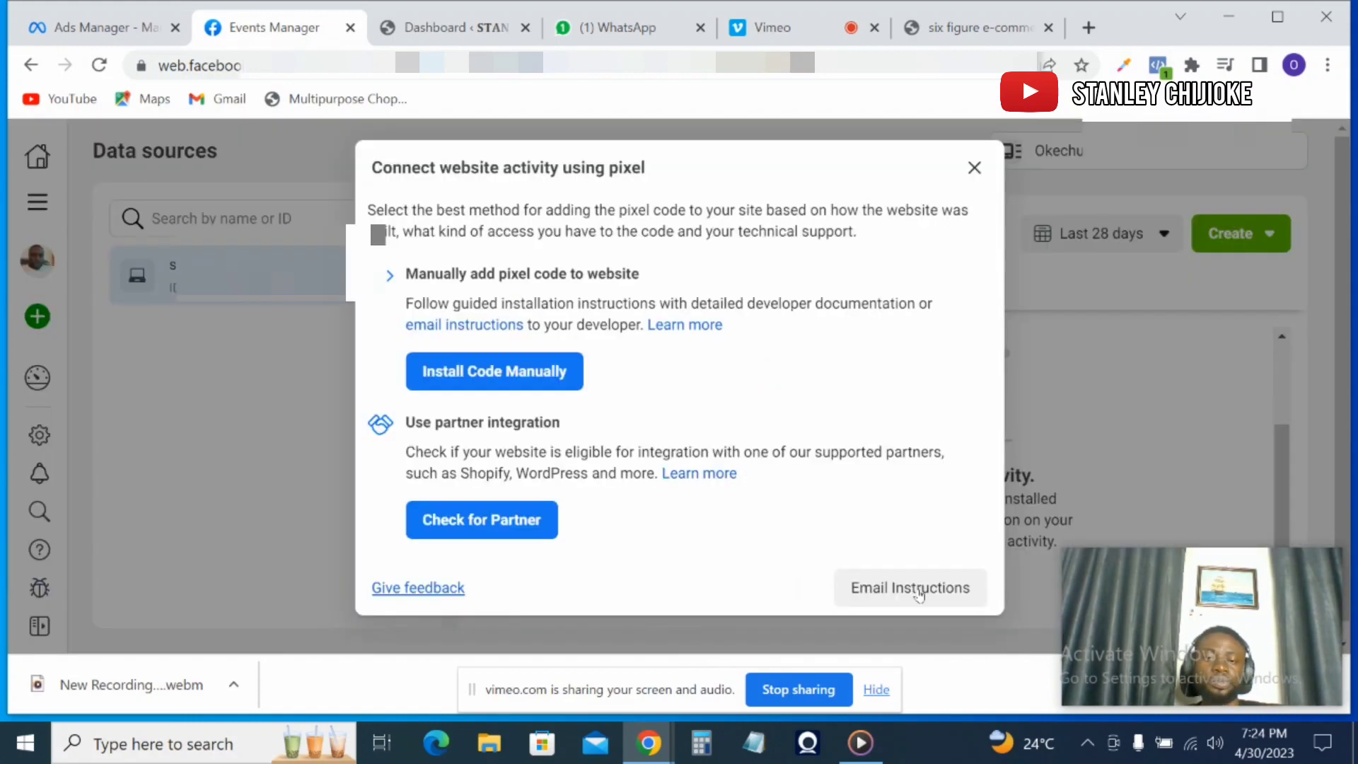
pyautogui.click(441, 379)
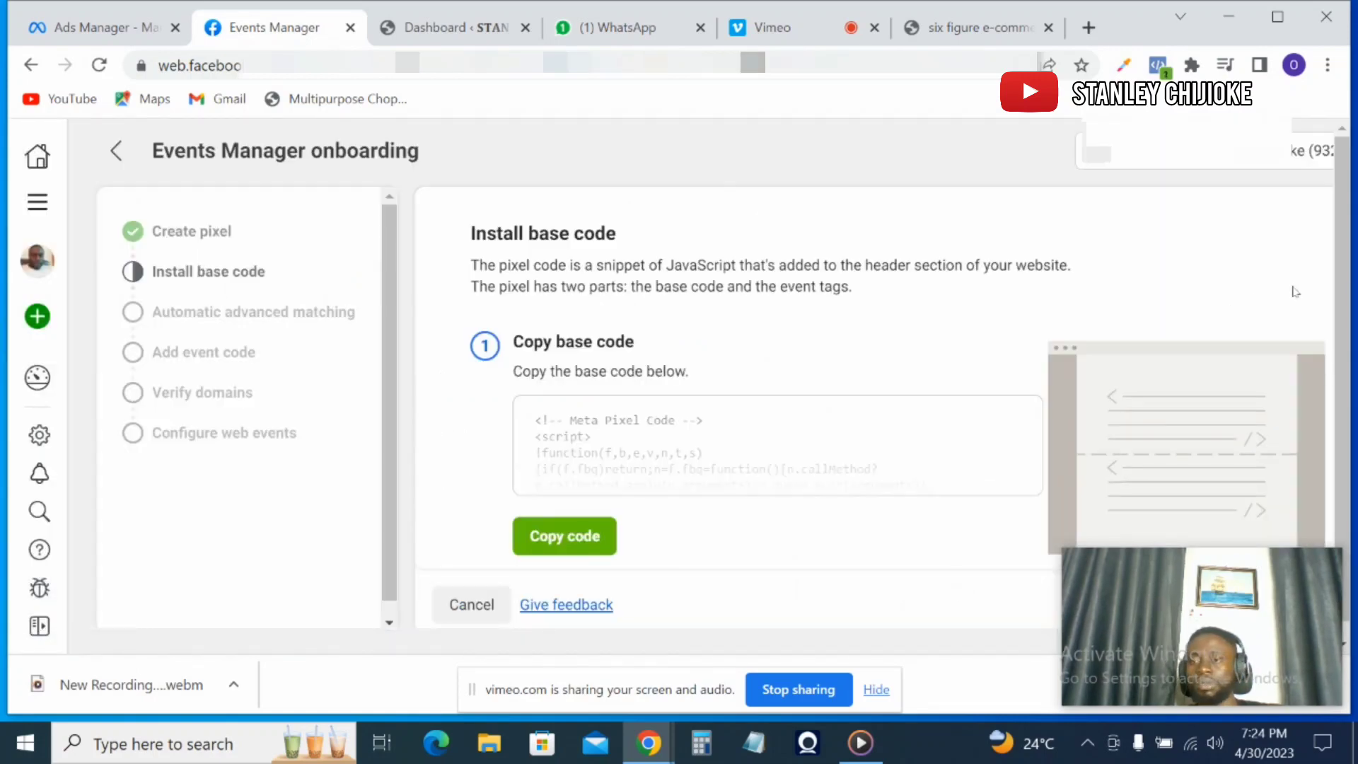
# Step: Copy the Meta pixel base code from the Install base code step of the onboarding
pyautogui.scroll(-1, 1339, 302)
pyautogui.scroll(-1, 1340, 302)
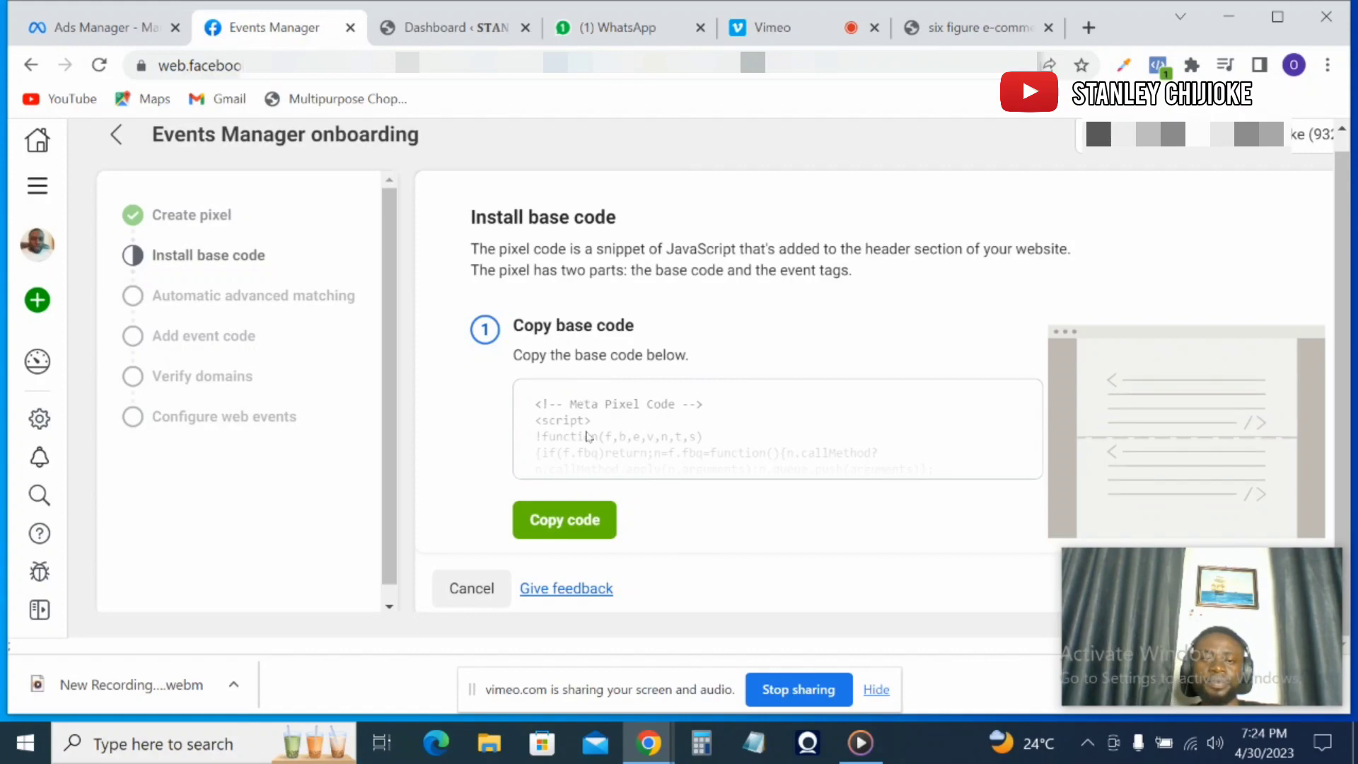
pyautogui.click(570, 529)
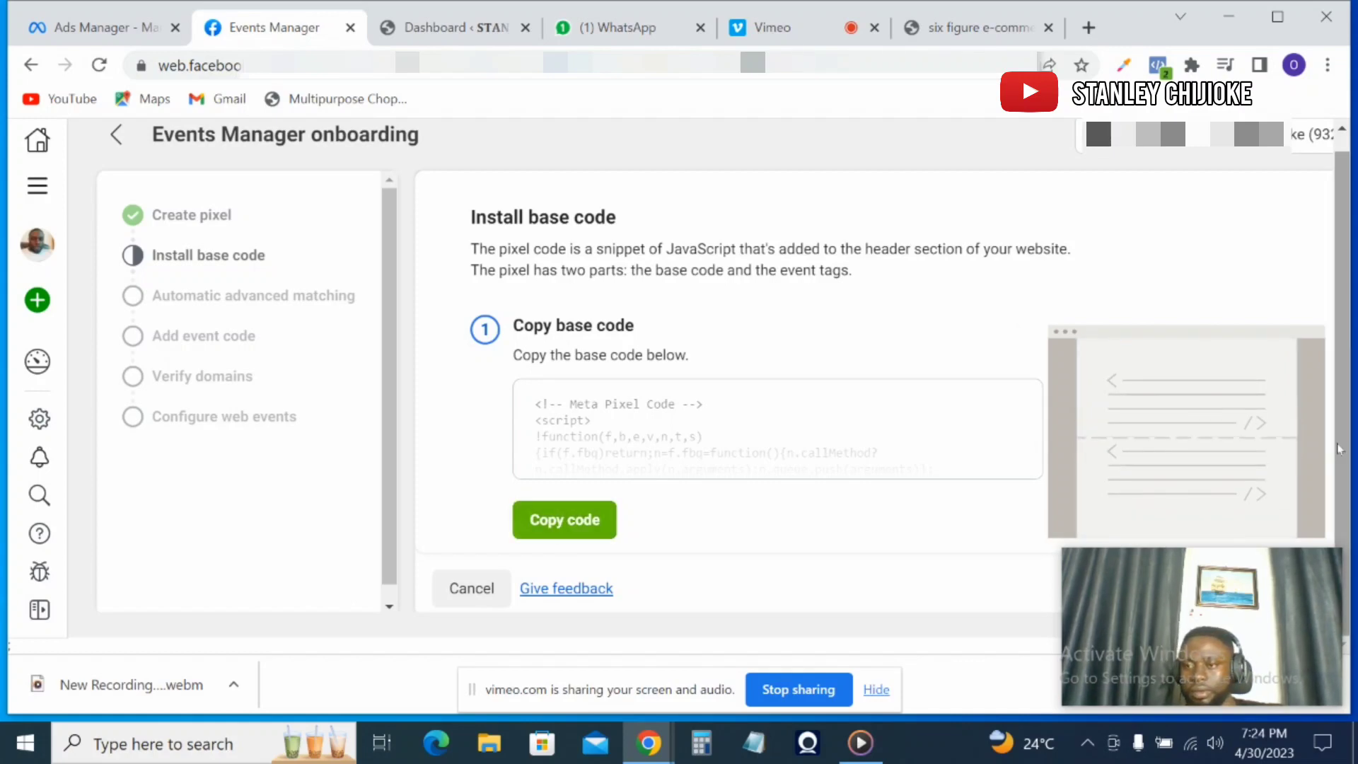
pyautogui.click(533, 527)
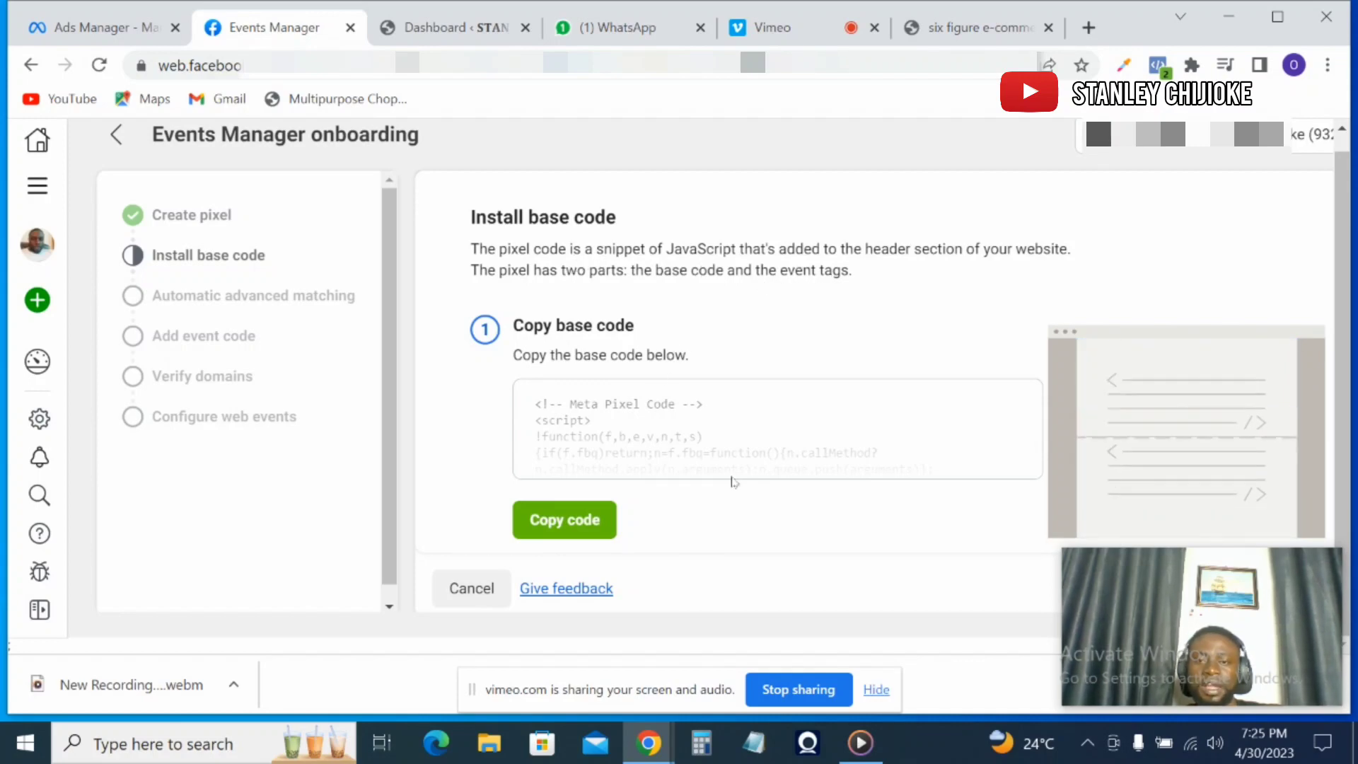
pyautogui.click(578, 518)
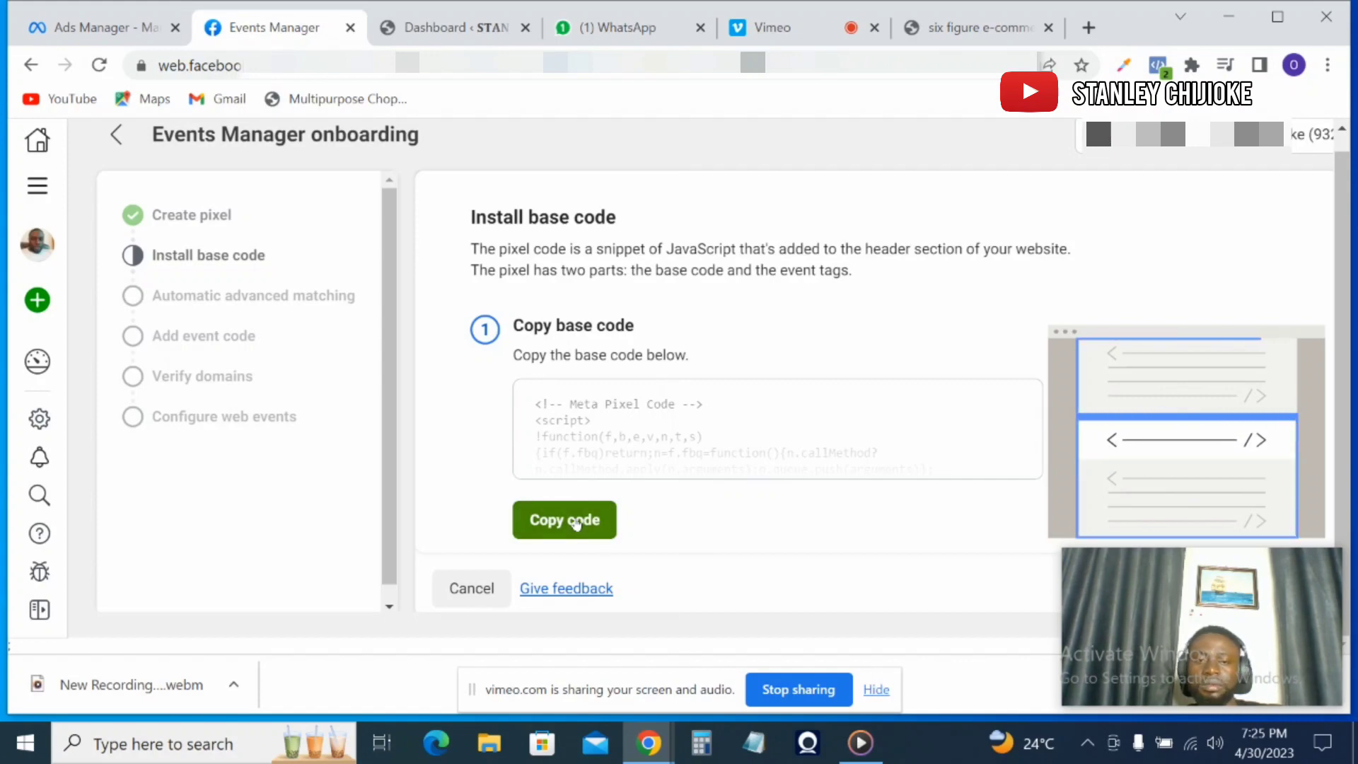
pyautogui.moveTo(1075, 609); pyautogui.dragTo(808, 587)
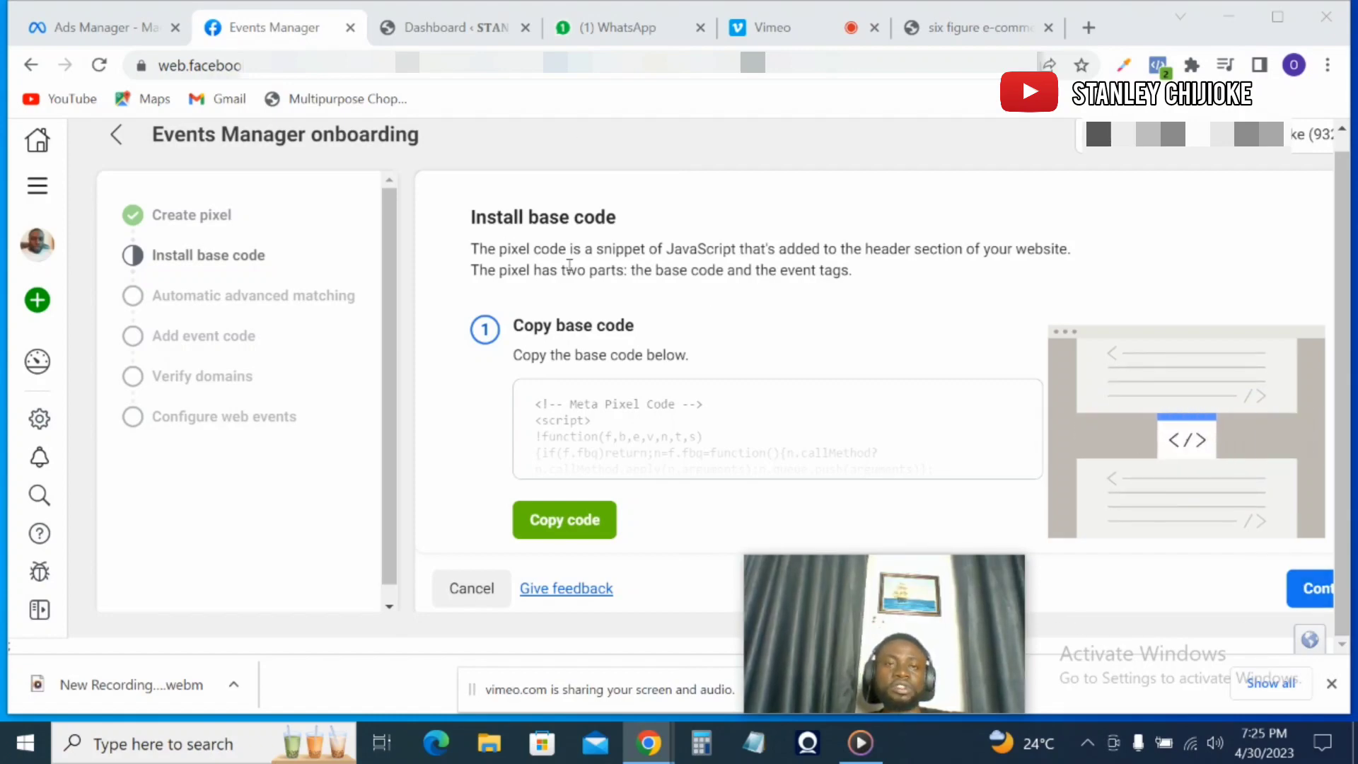
# Step: Switch to the STAN ACADEMY WordPress dashboard and open the page for adding new plugins
pyautogui.click(448, 28)
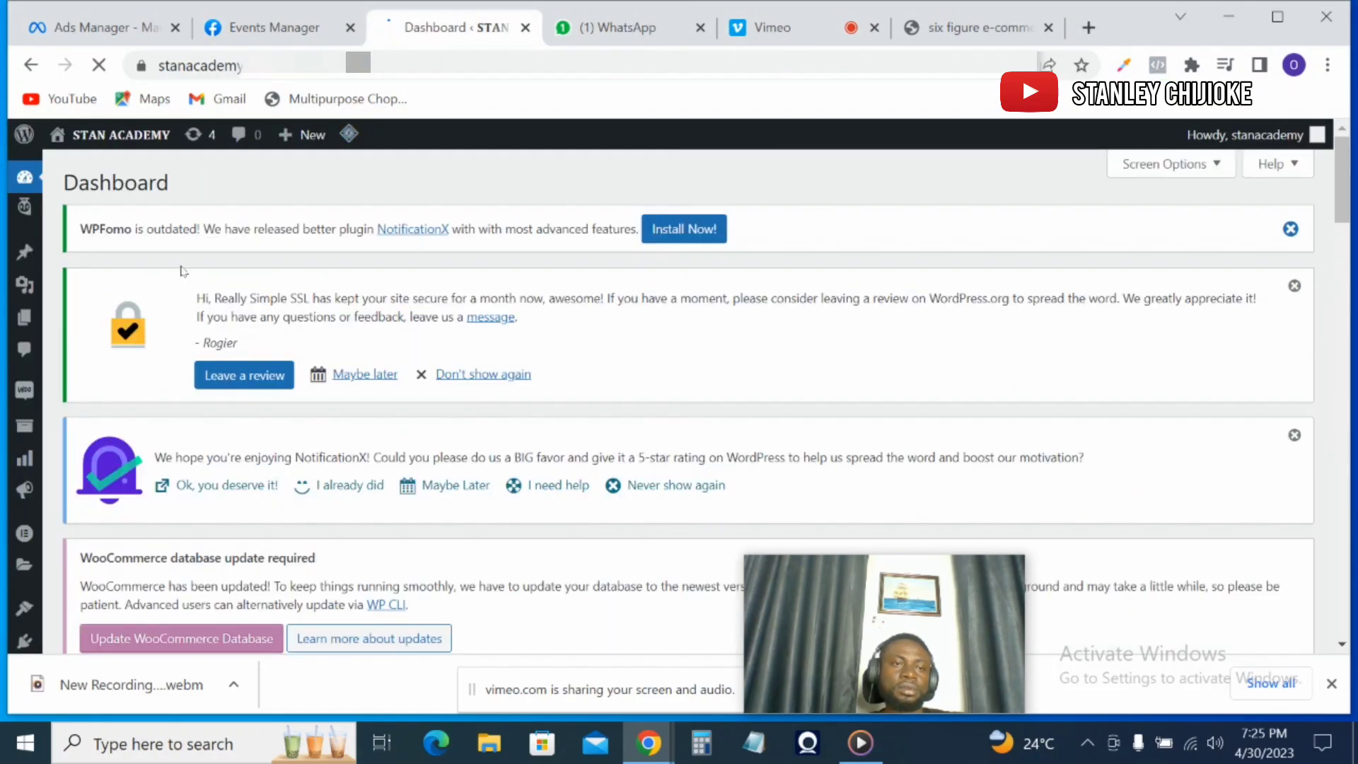
pyautogui.moveTo(869, 600); pyautogui.dragTo(1172, 580)
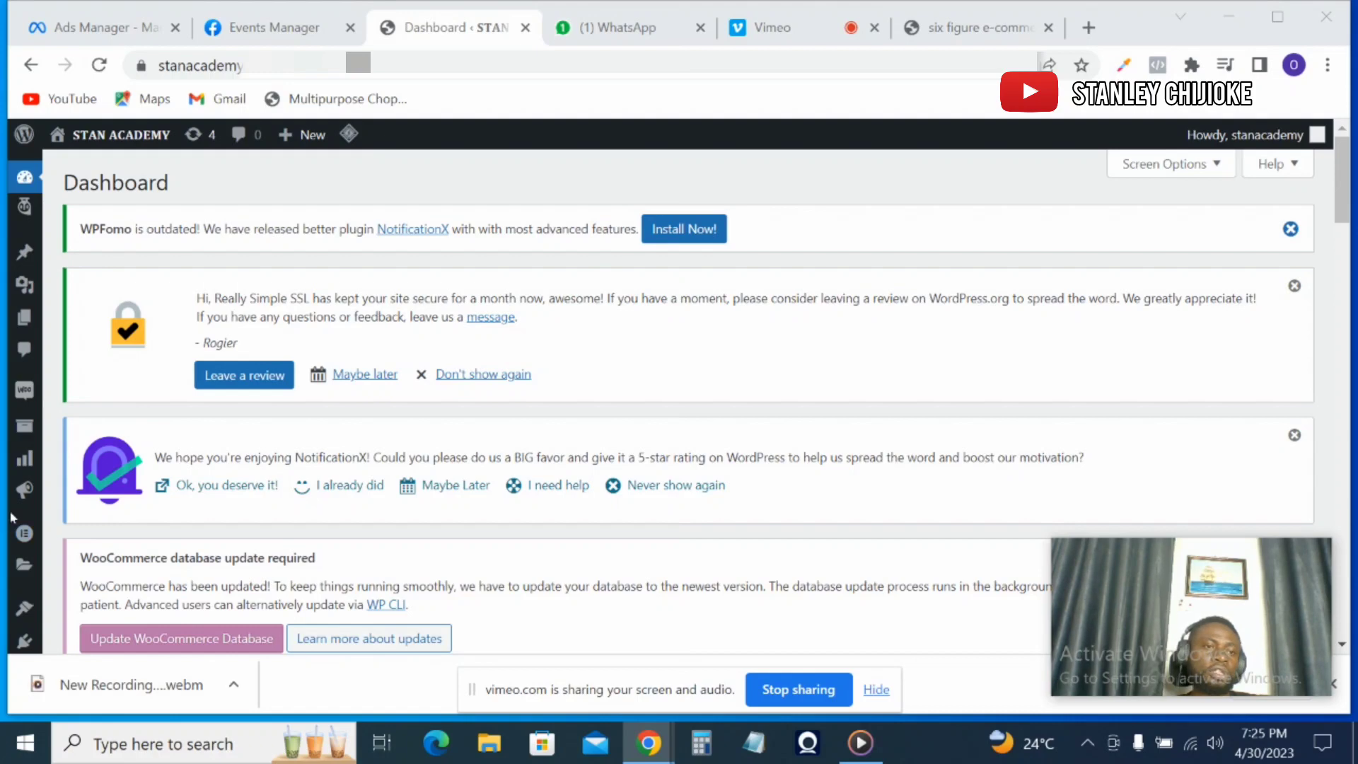
pyautogui.moveTo(31, 304)
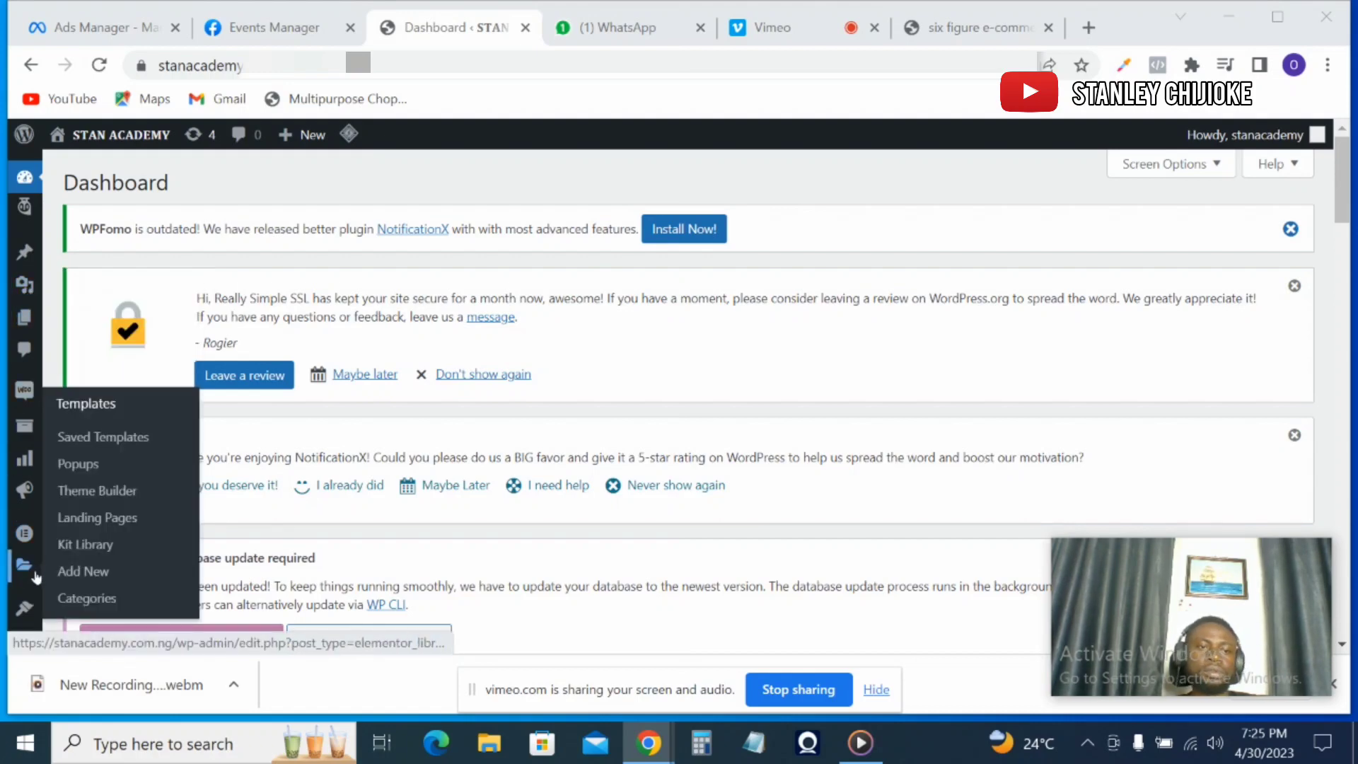
pyautogui.moveTo(1344, 182); pyautogui.dragTo(1344, 224)
pyautogui.moveTo(23, 385)
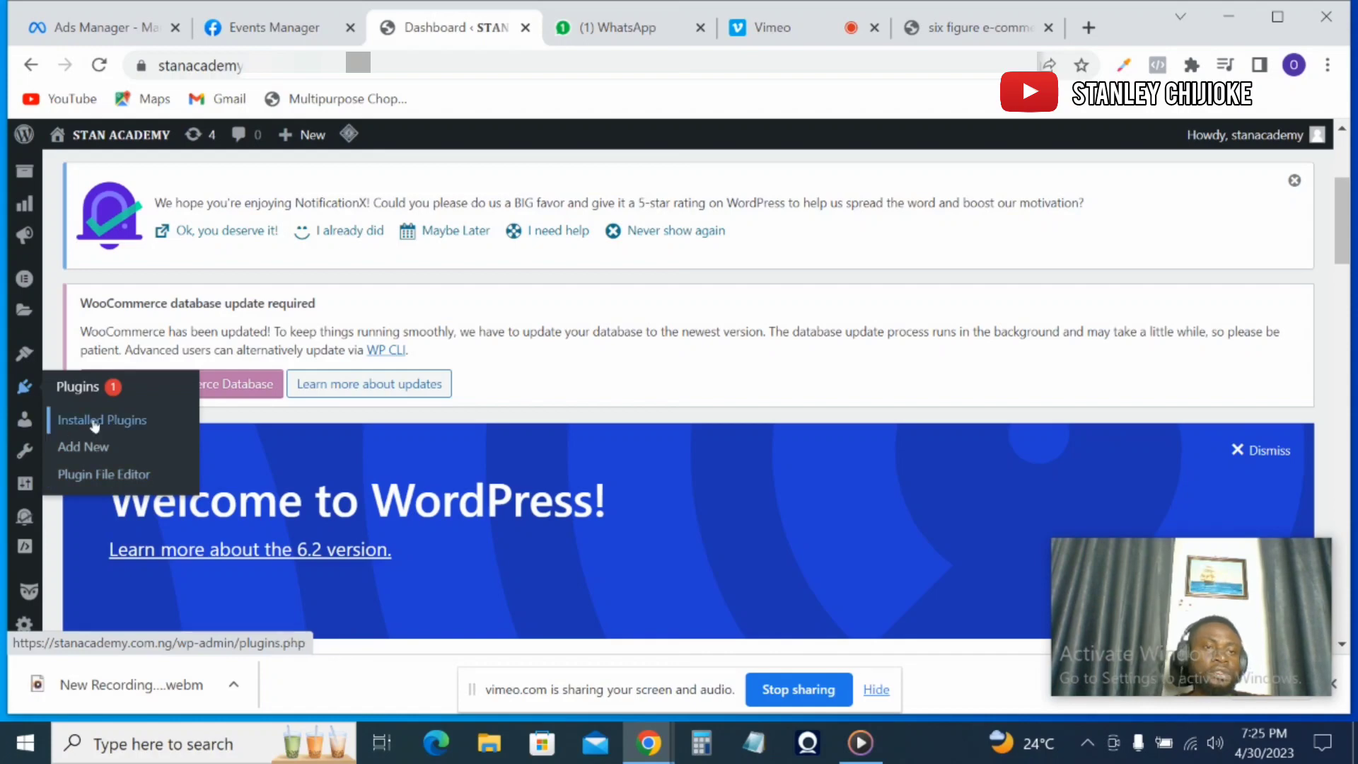
pyautogui.click(109, 453)
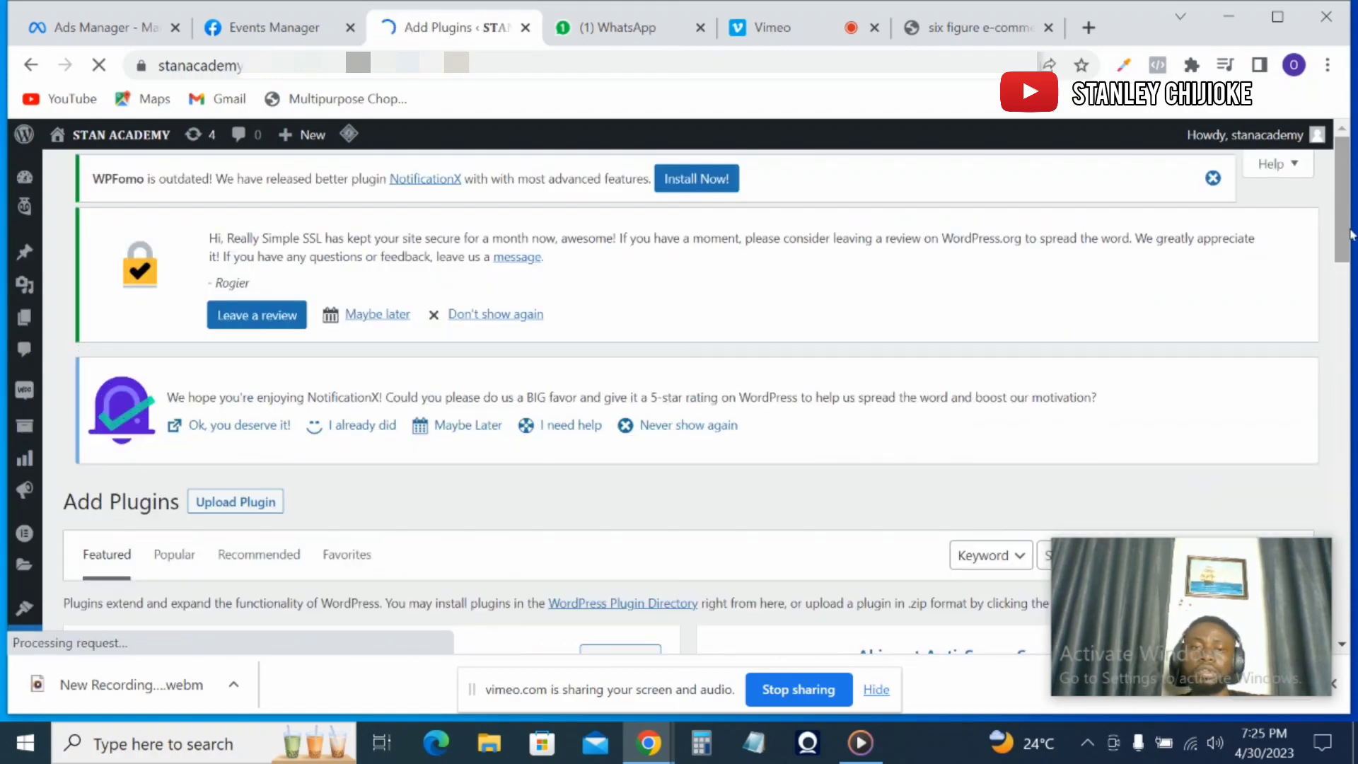
# Step: Search the WordPress plugin directory for "wp code"
pyautogui.scroll(-3, 1349, 278)
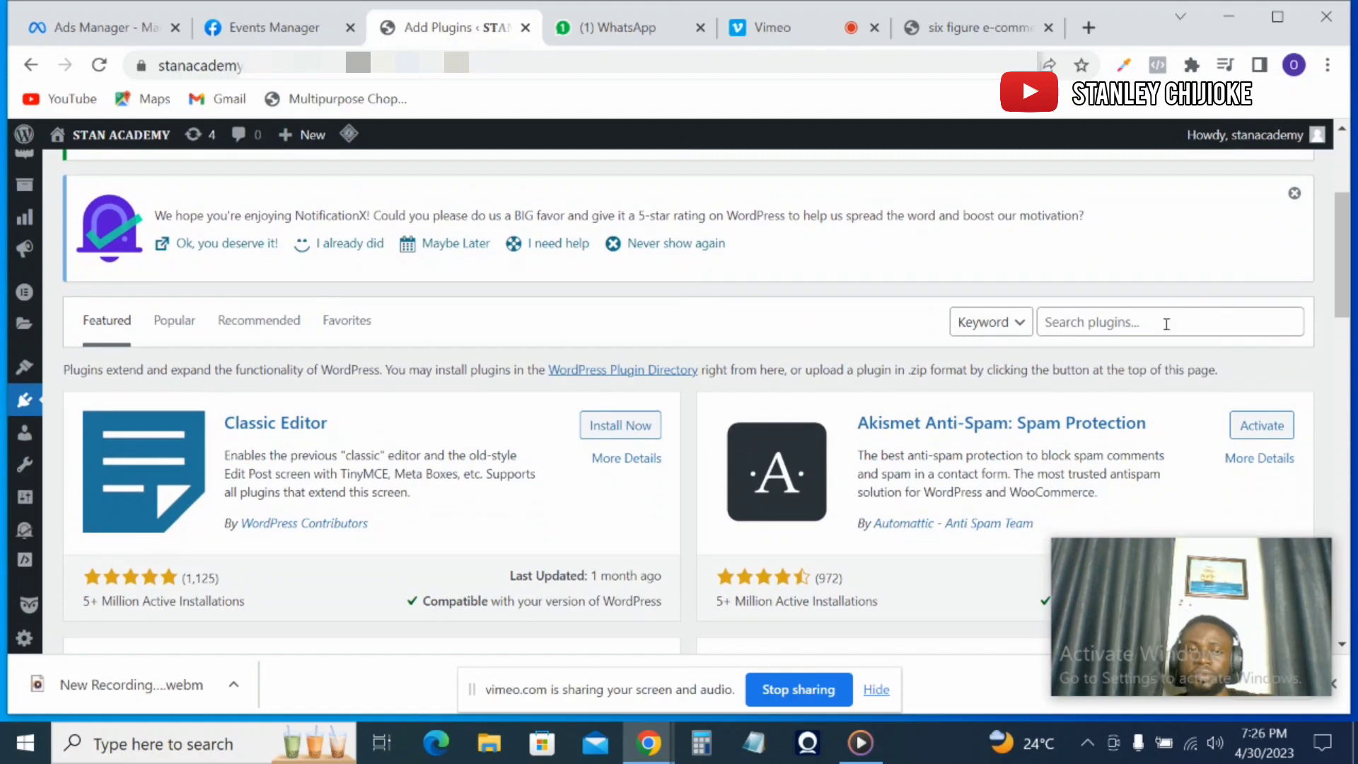
pyautogui.click(1166, 324)
pyautogui.write('wp ')
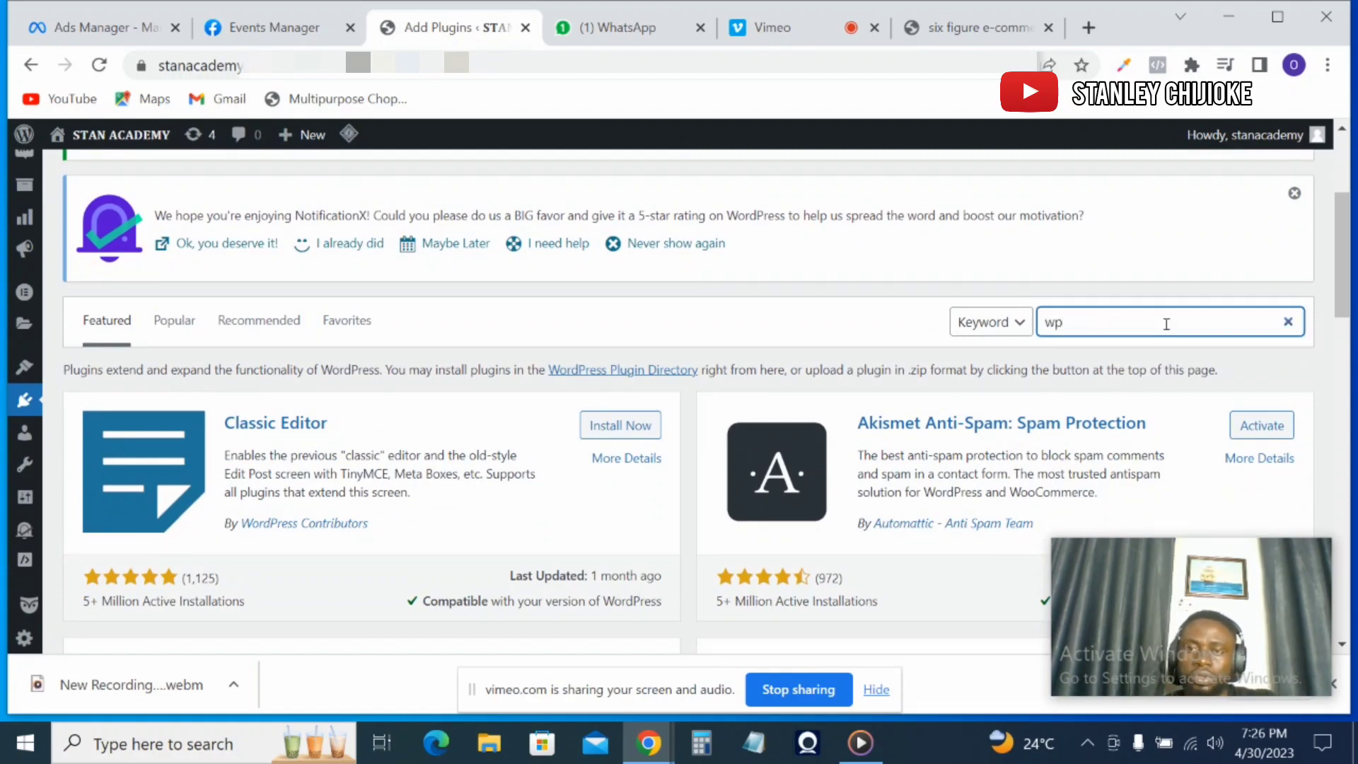
pyautogui.write('code')
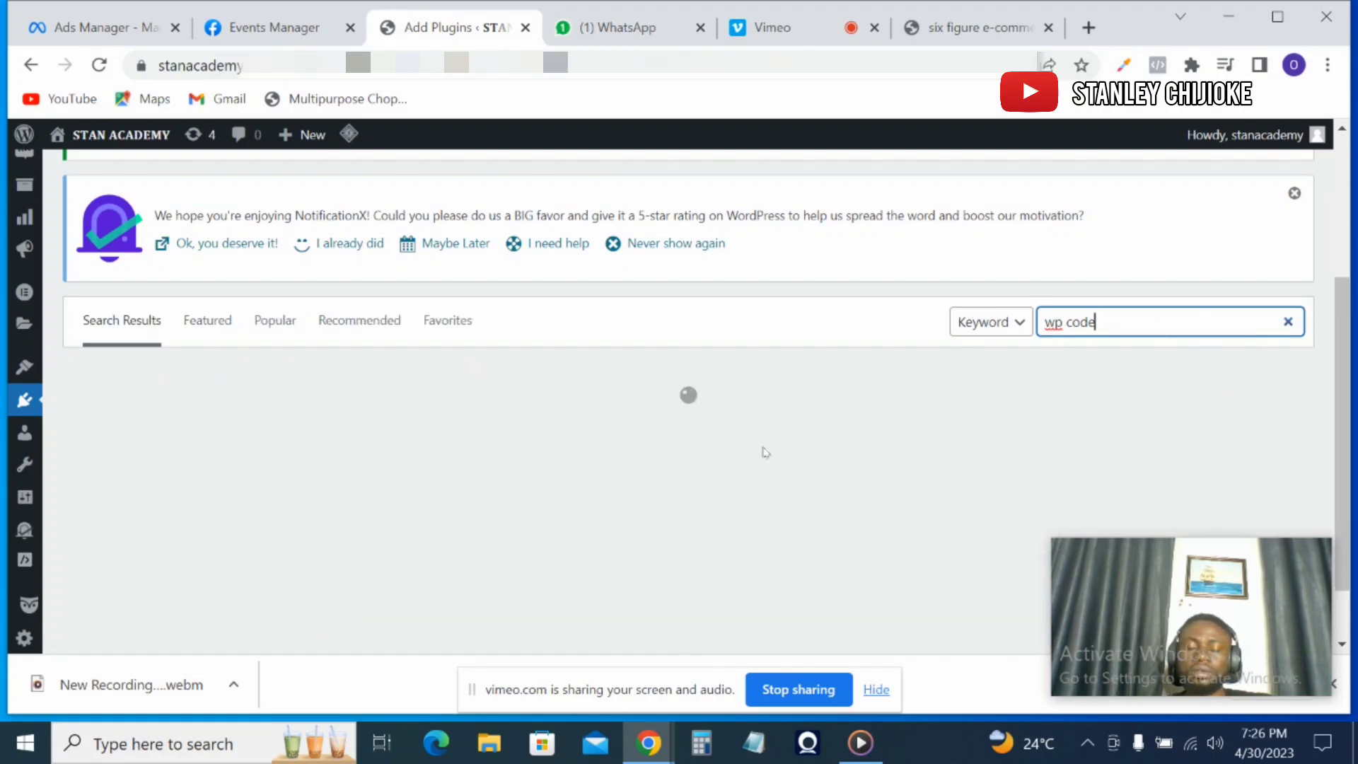
# Step: Set the browser's page zoom to 100% for the plugin search page
pyautogui.click(1326, 64)
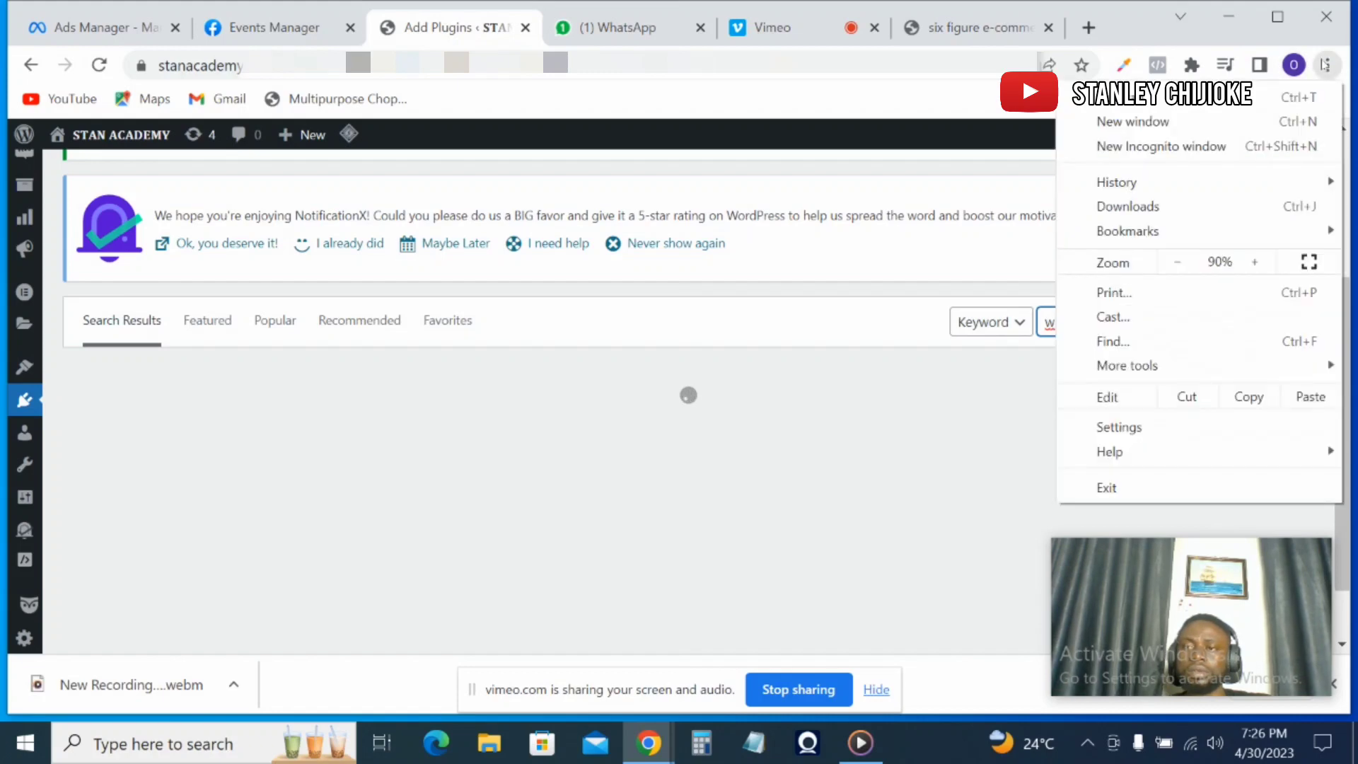
pyautogui.click(1266, 261)
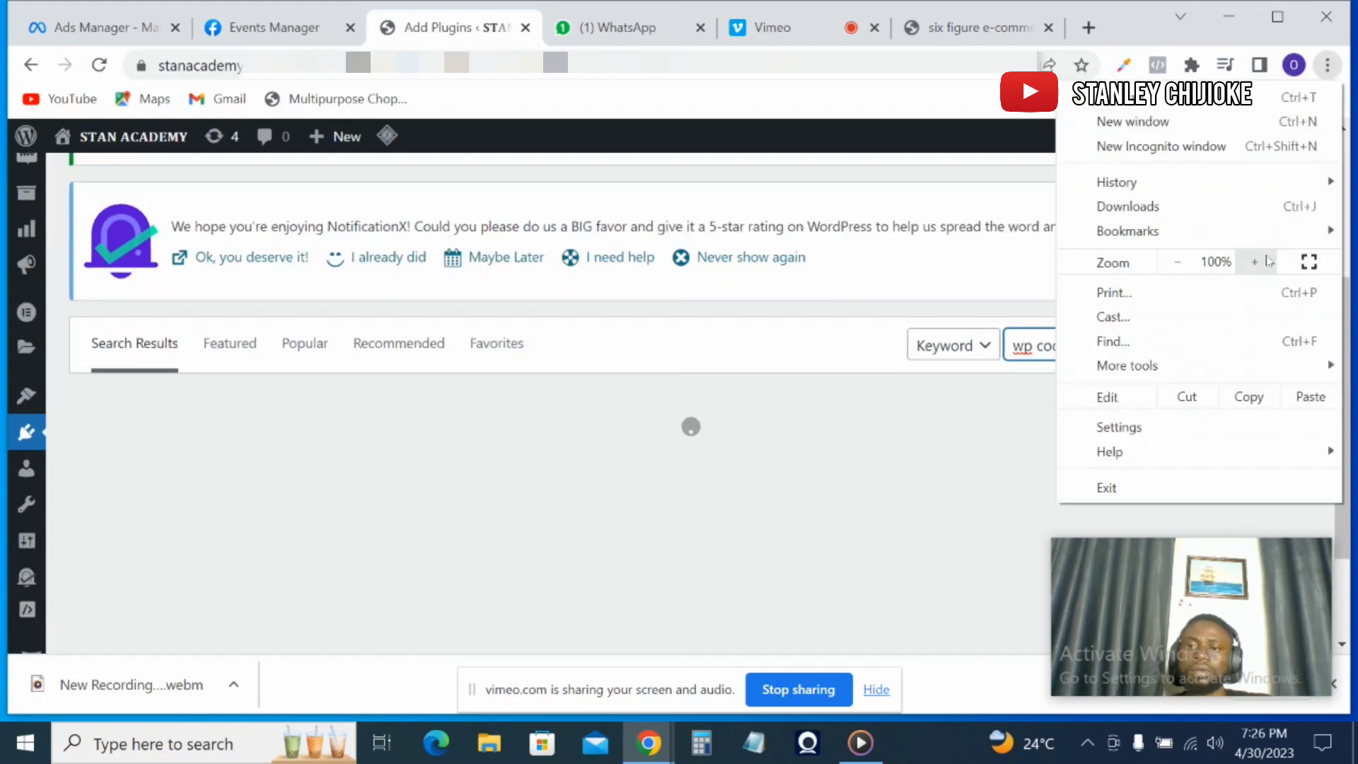
pyautogui.click(974, 110)
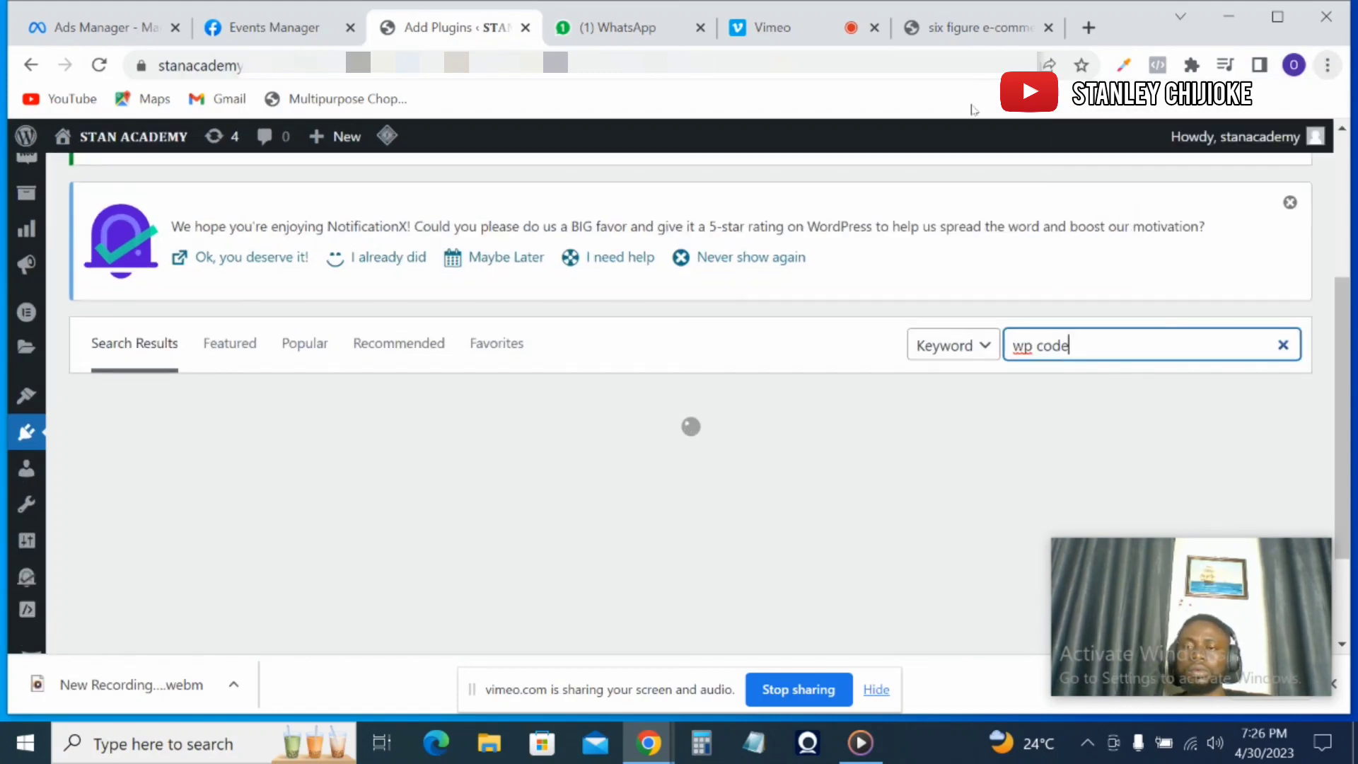
# Step: Change the plugin search term to "wpcode" and look through the results for the WPCode plugin
pyautogui.click(1039, 341)
pyautogui.press('BackSpace')
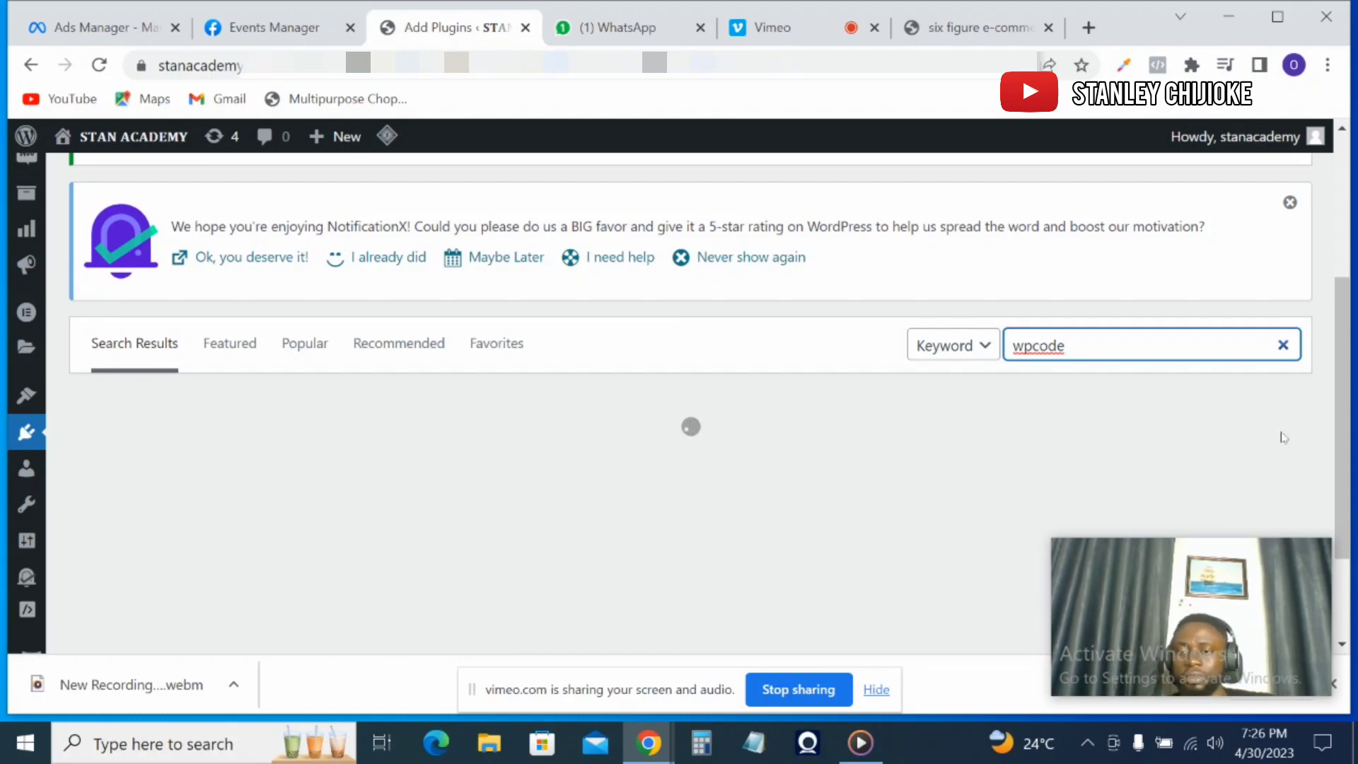
pyautogui.scroll(-2, 1341, 408)
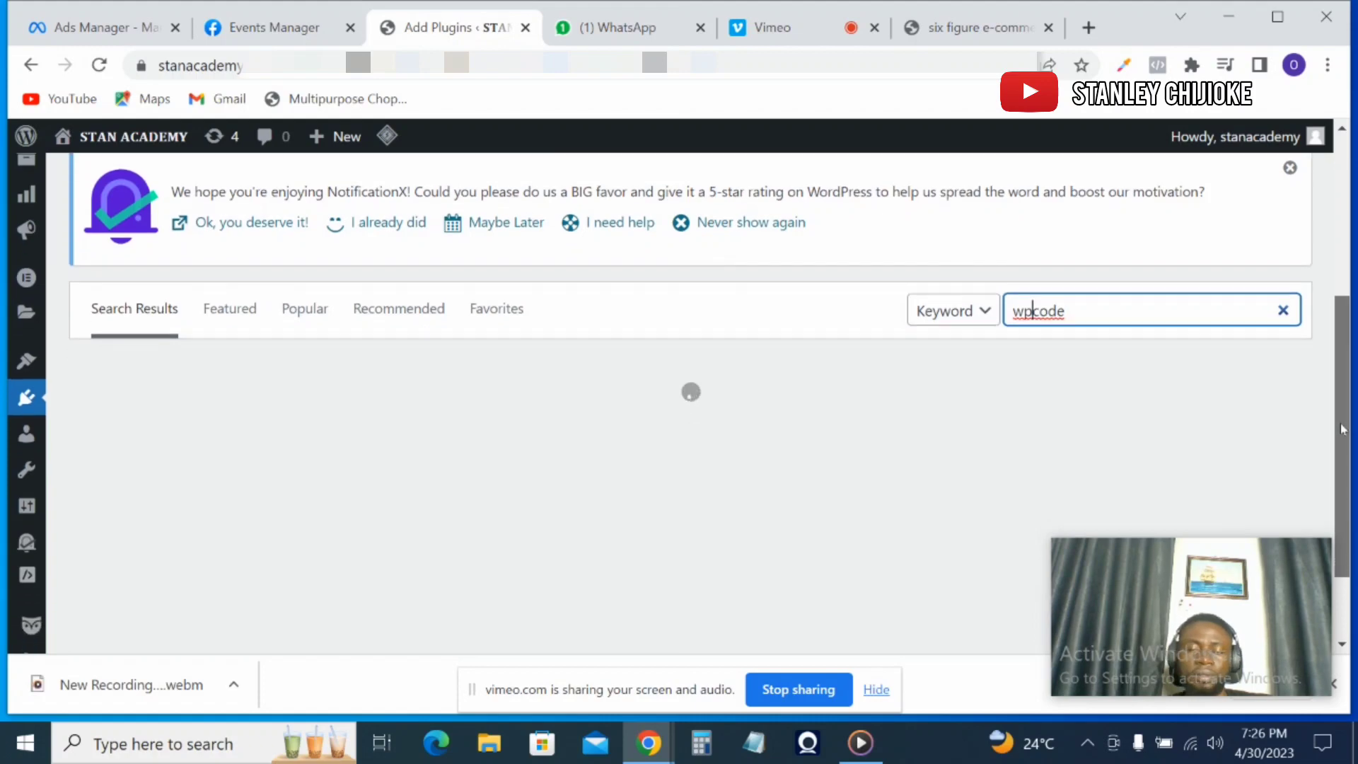
pyautogui.moveTo(1332, 454); pyautogui.dragTo(1338, 290)
pyautogui.scroll(-2, 1337, 290)
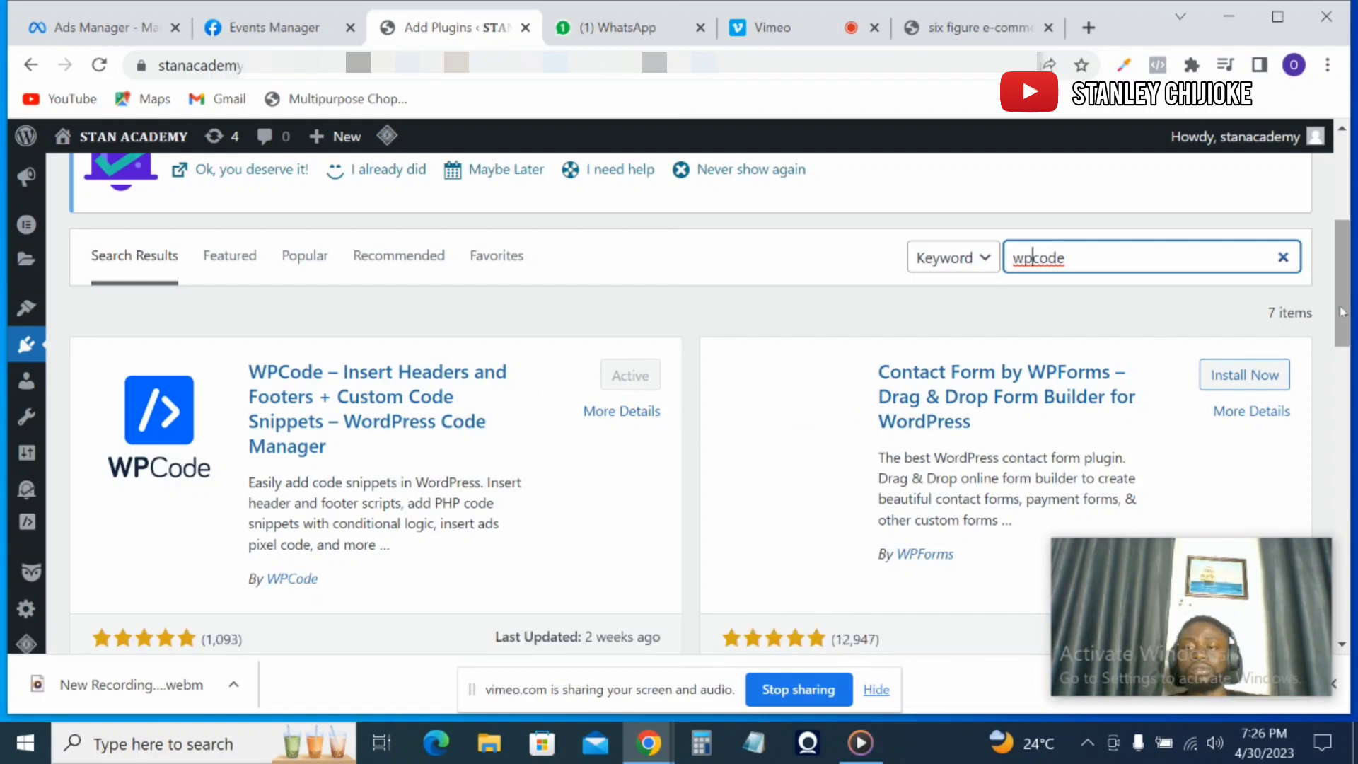
pyautogui.scroll(-5, 861, 173)
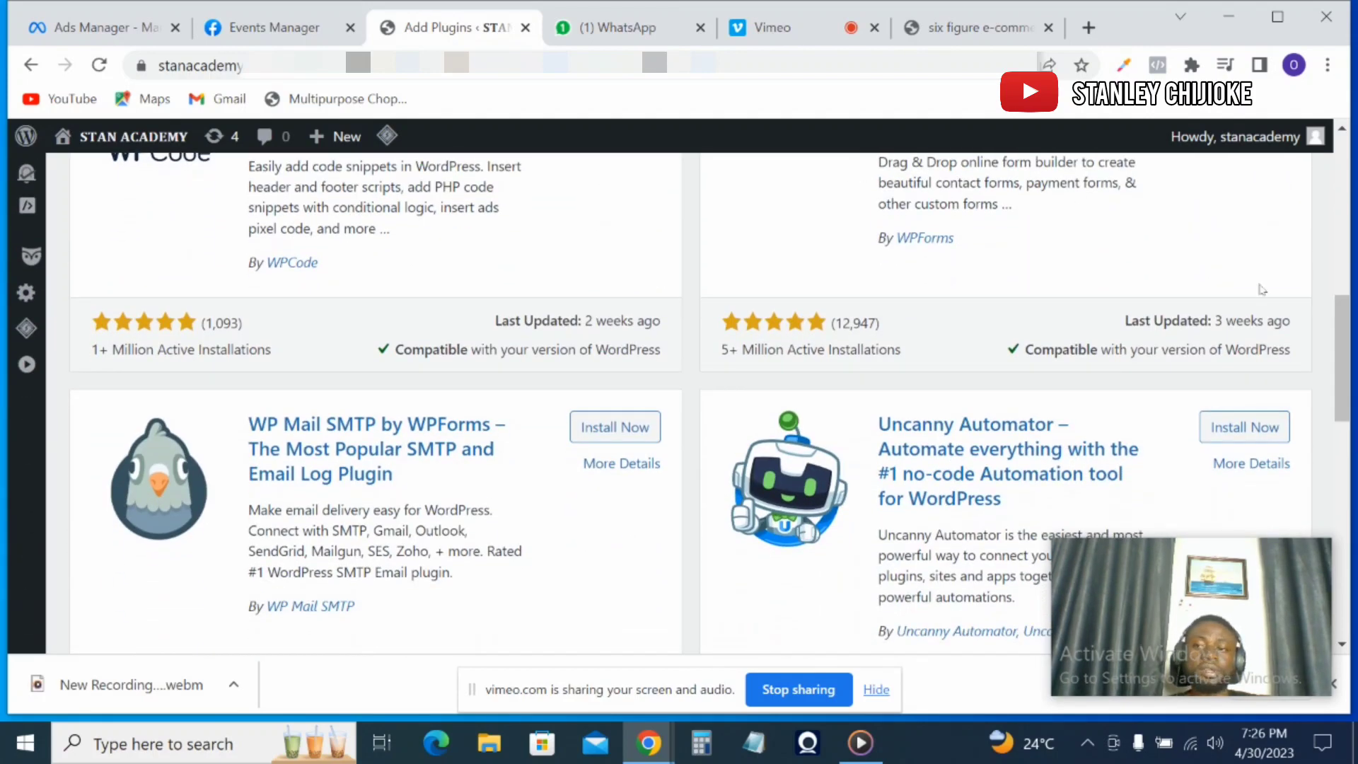
pyautogui.moveTo(1342, 335); pyautogui.dragTo(1343, 300)
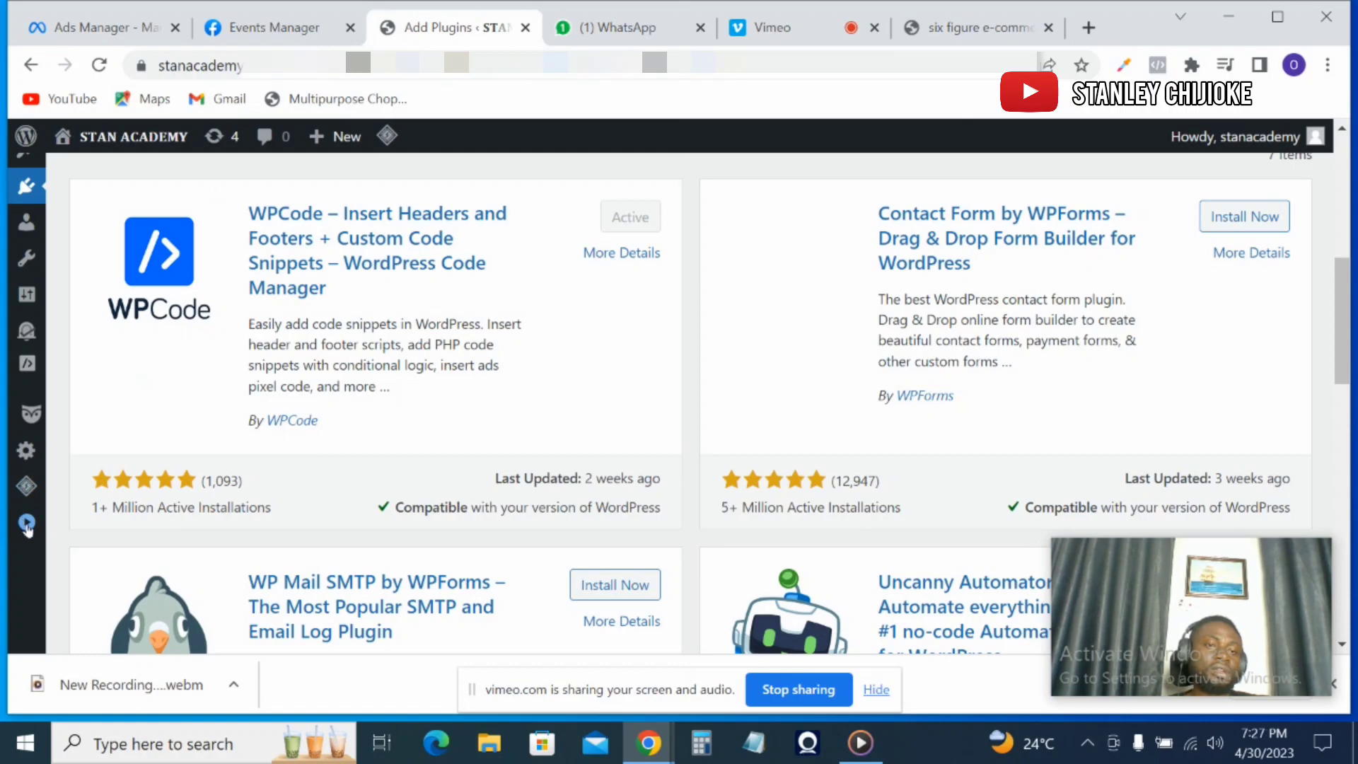
# Step: Open the Header & Footer page of the WPCode Code Snippets plugin
pyautogui.moveTo(27, 499)
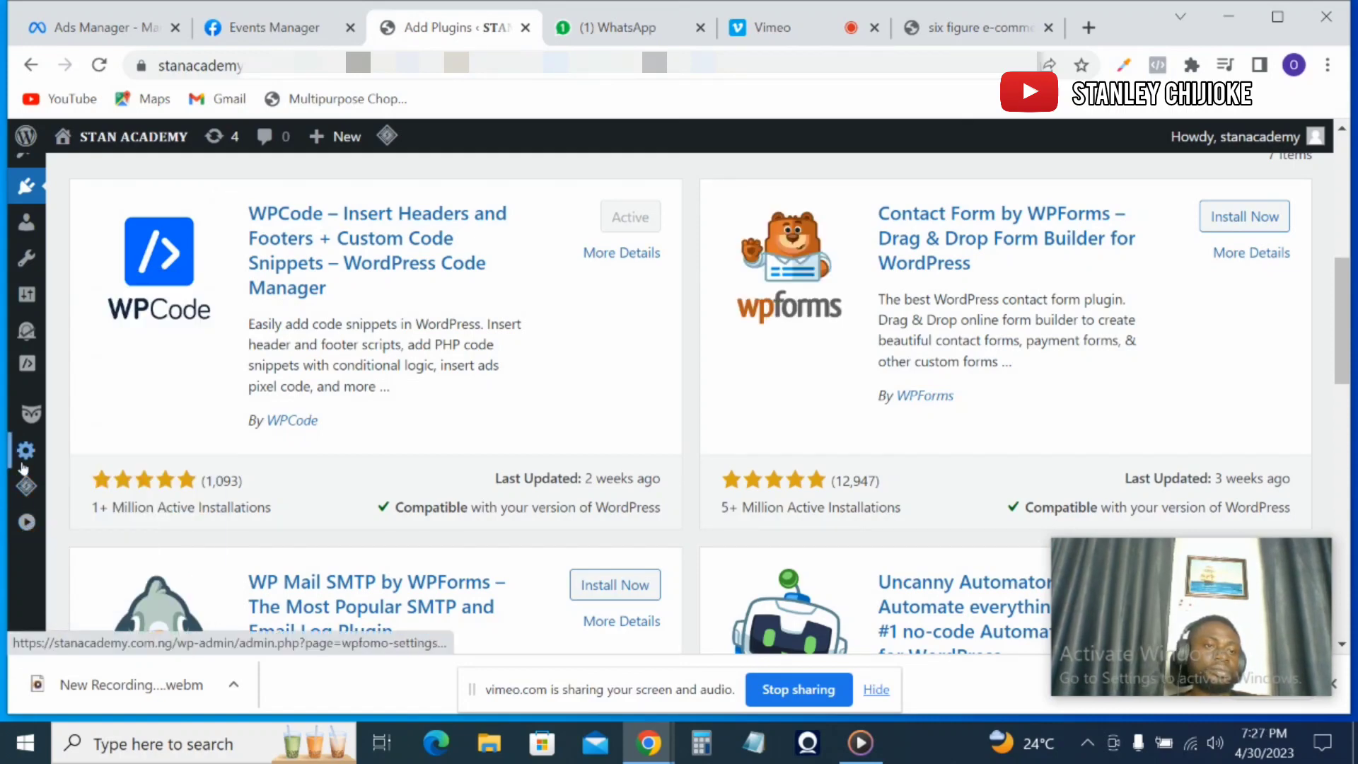
pyautogui.moveTo(26, 359)
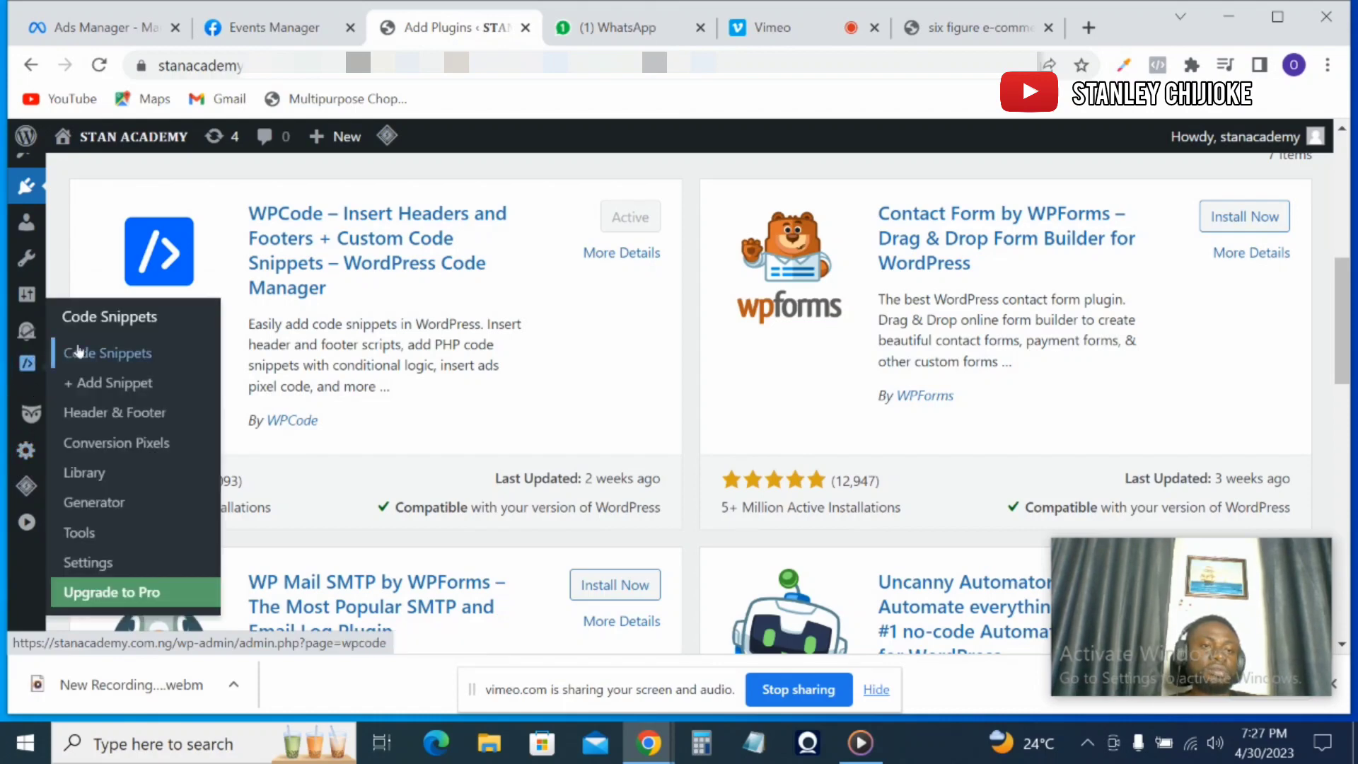
pyautogui.click(132, 414)
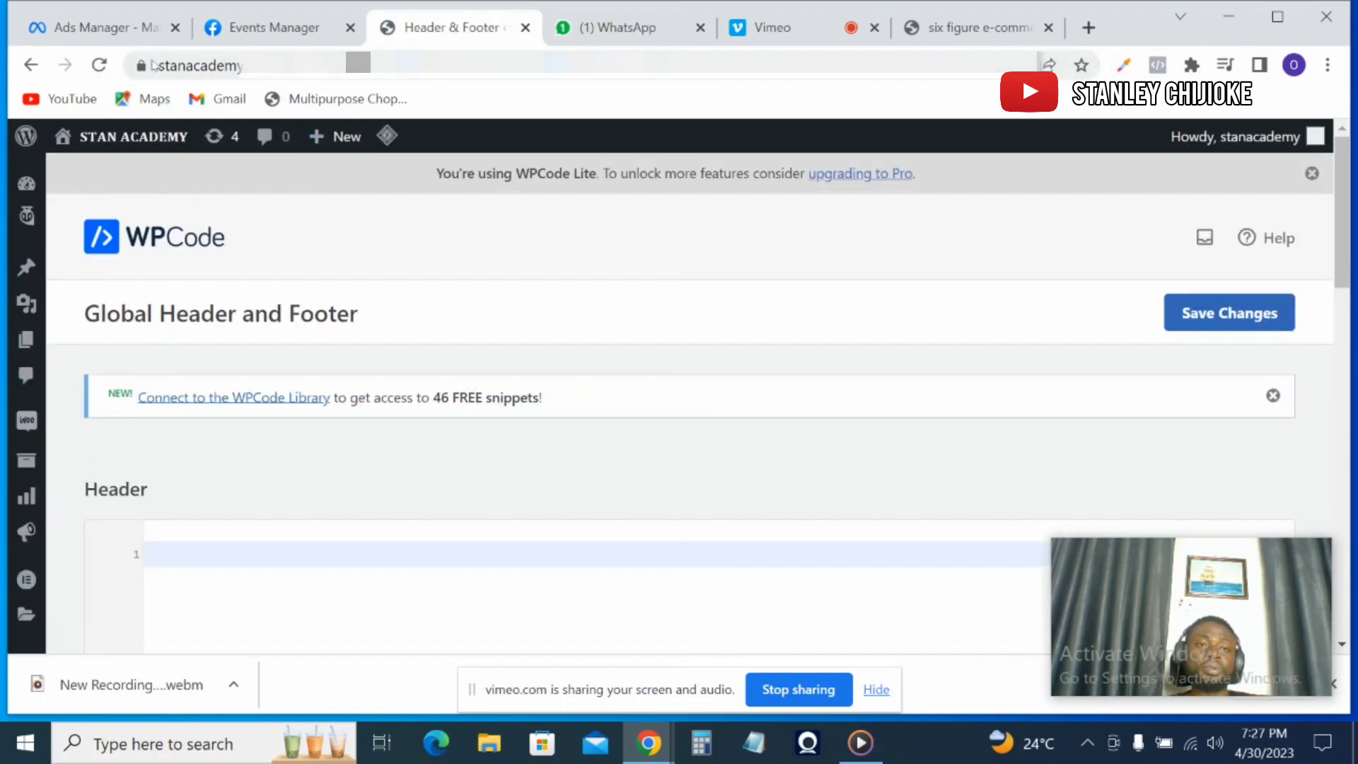
# Step: Copy the Meta pixel base code from Events Manager and paste it into WPCode's global Header box
pyautogui.click(276, 20)
pyautogui.click(573, 520)
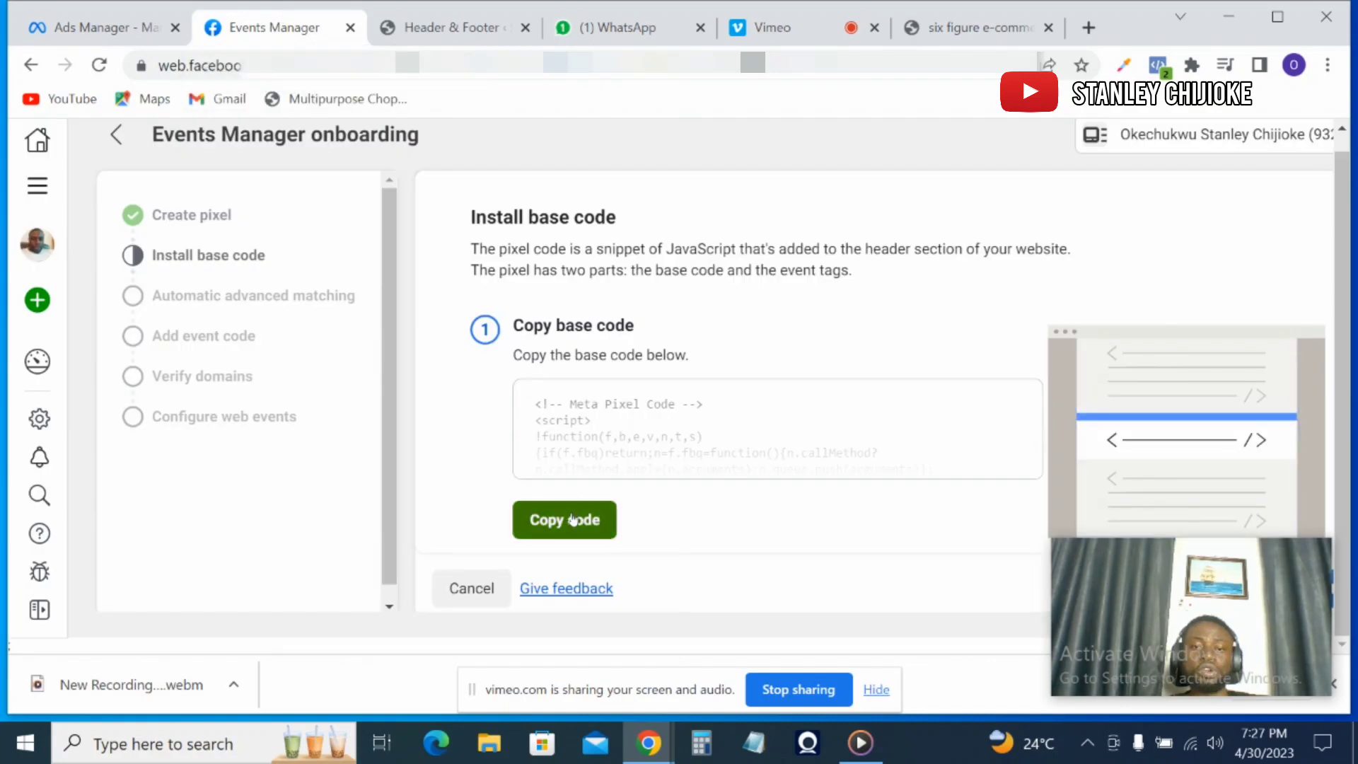
pyautogui.click(573, 520)
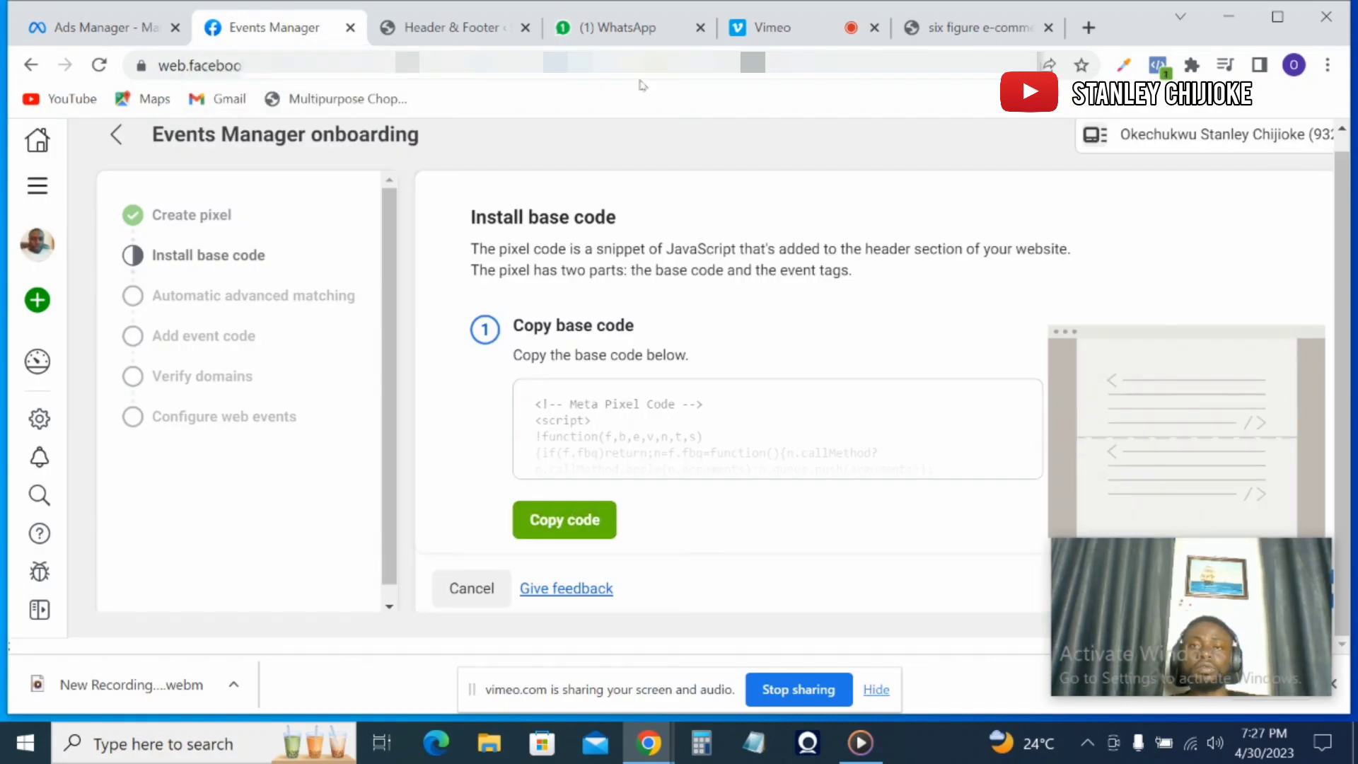
pyautogui.click(437, 23)
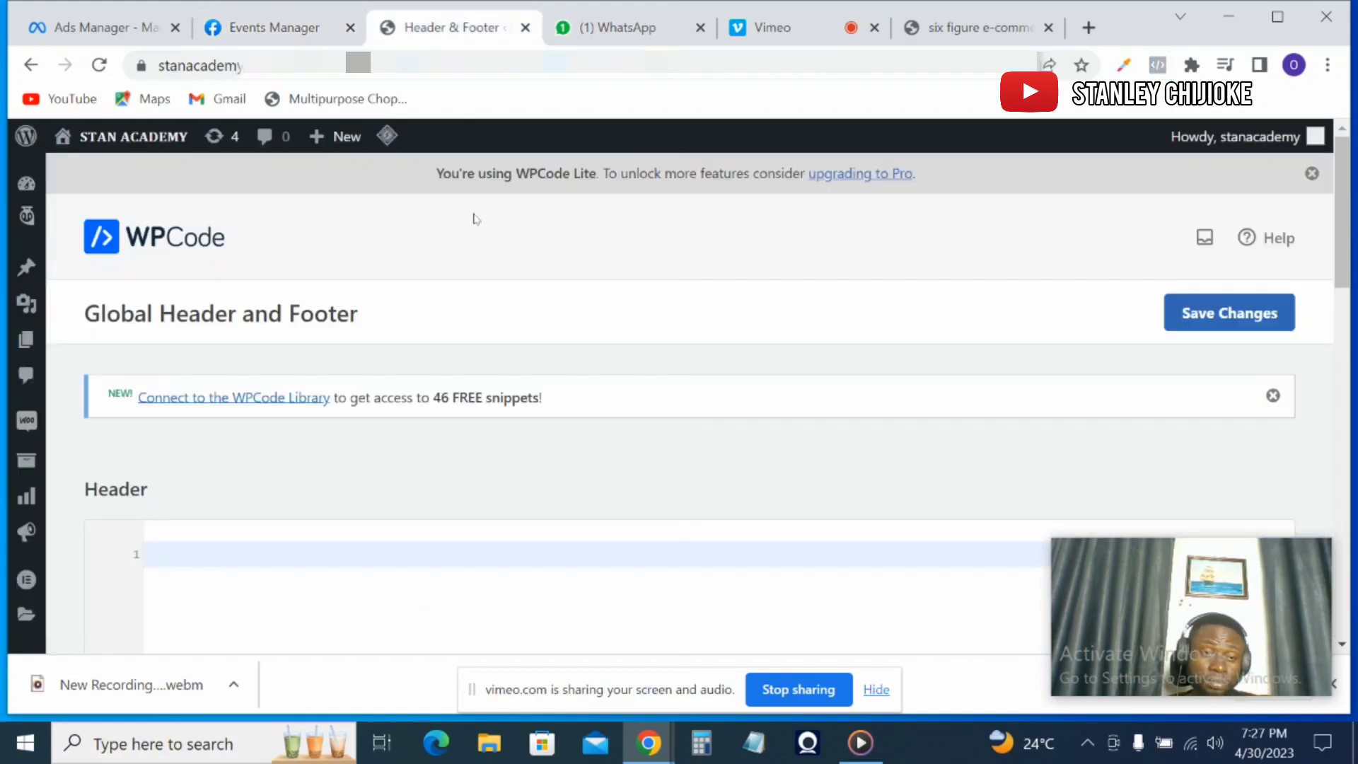
pyautogui.scroll(-2, 553, 345)
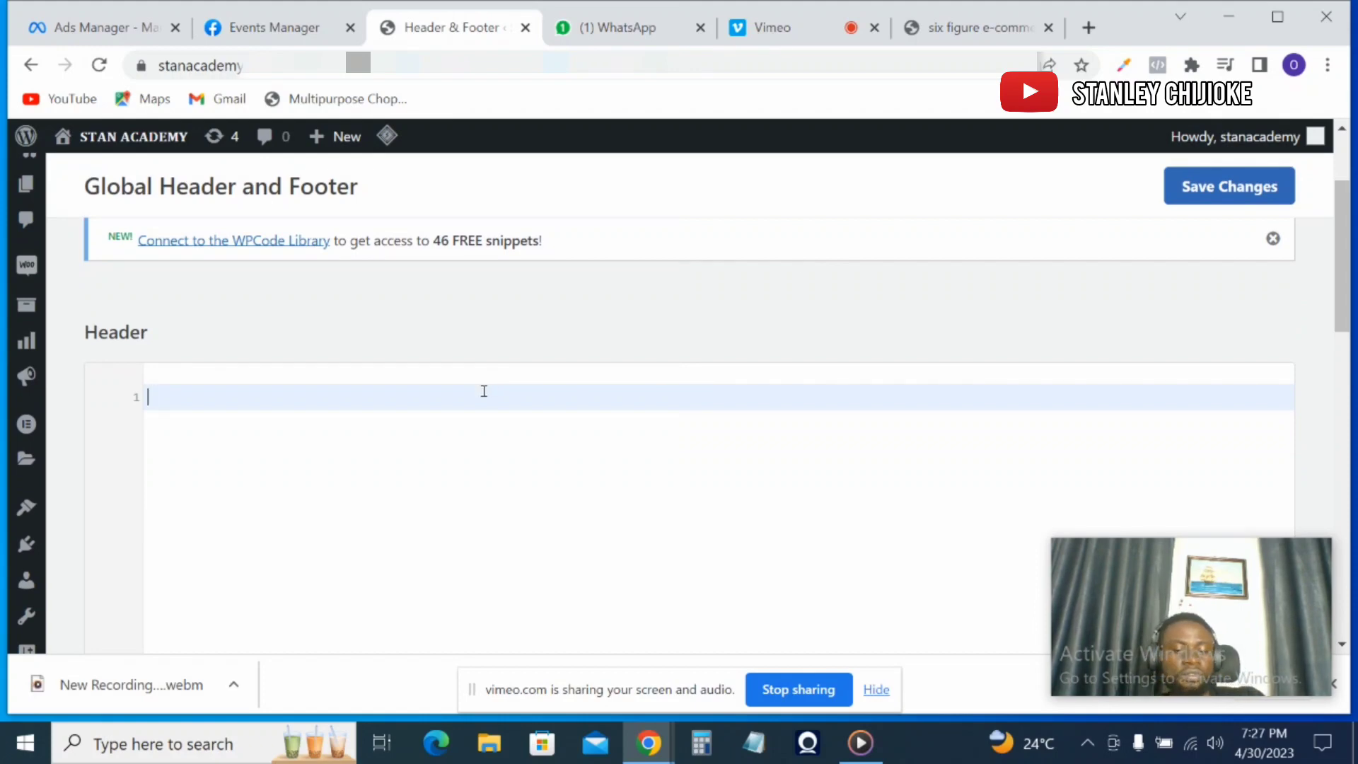
pyautogui.hotkey('ctrl', 'v')
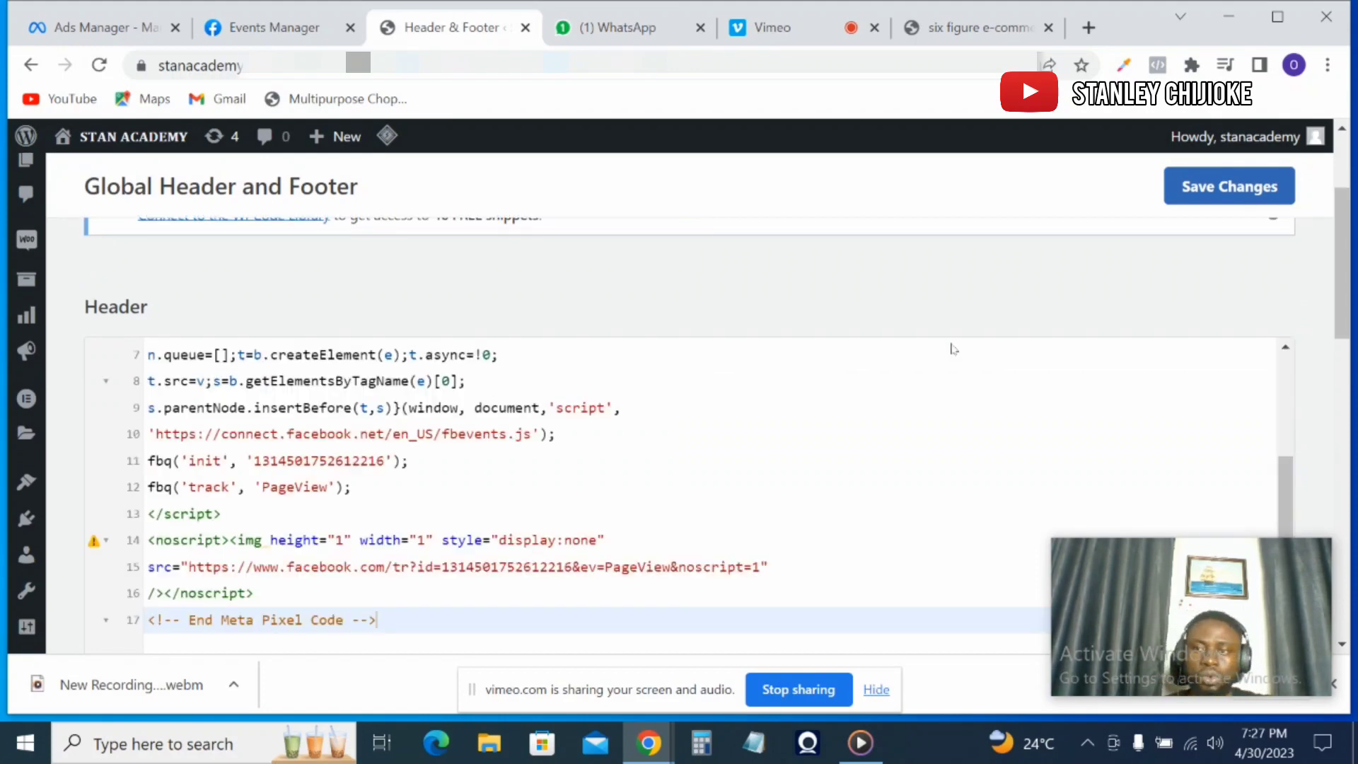
# Step: Check the pasted pixel code from start to end, including the flagged line 14, and clear it from the Header box
pyautogui.scroll(1, 1285, 470)
pyautogui.moveTo(1285, 470); pyautogui.dragTo(1272, 357)
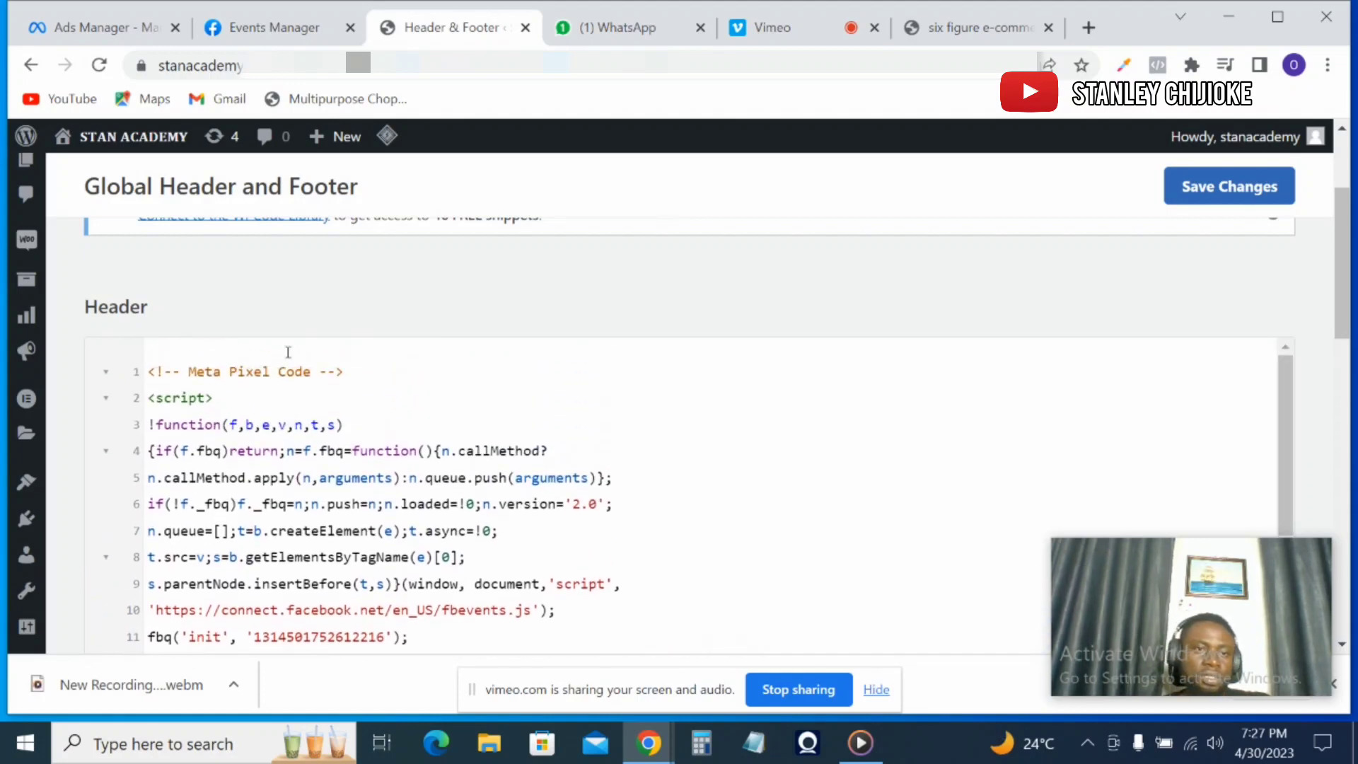
pyautogui.moveTo(1283, 423); pyautogui.dragTo(1284, 538)
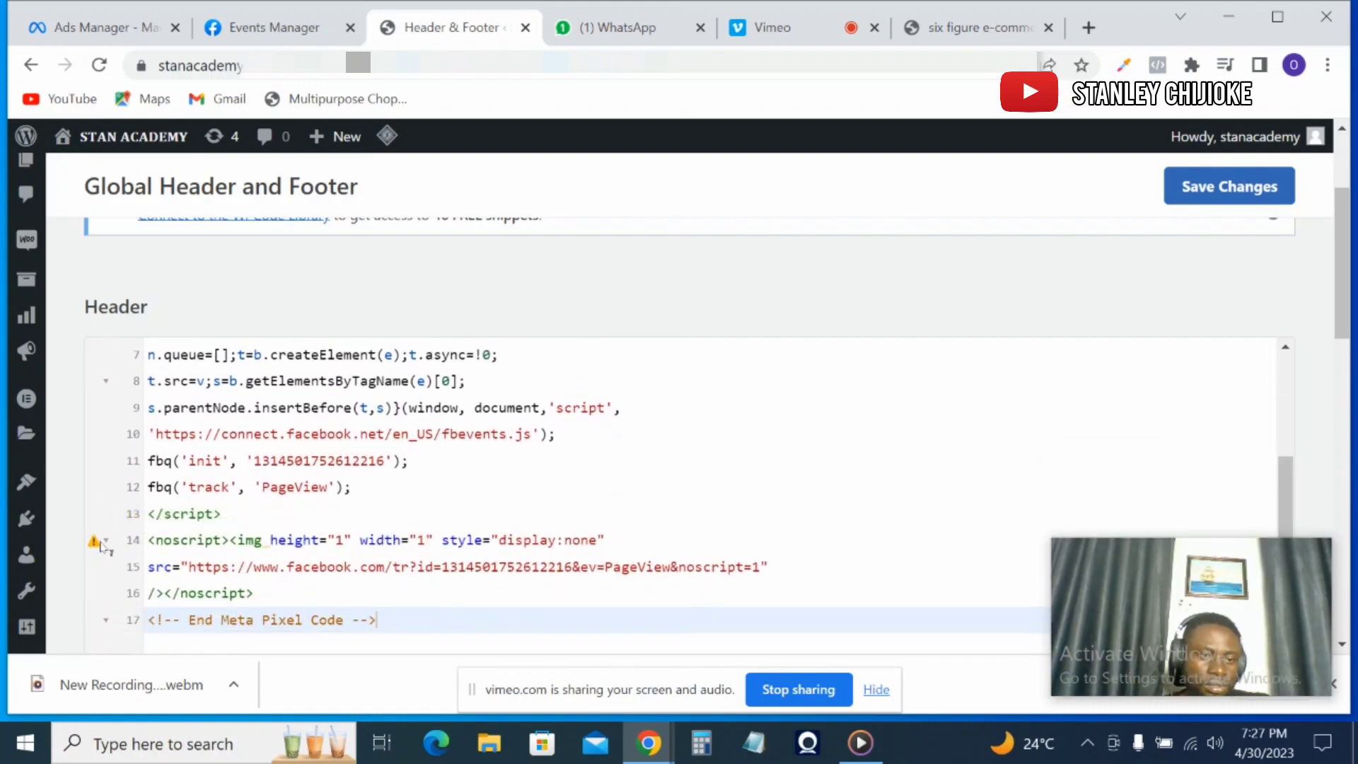
pyautogui.moveTo(100, 547)
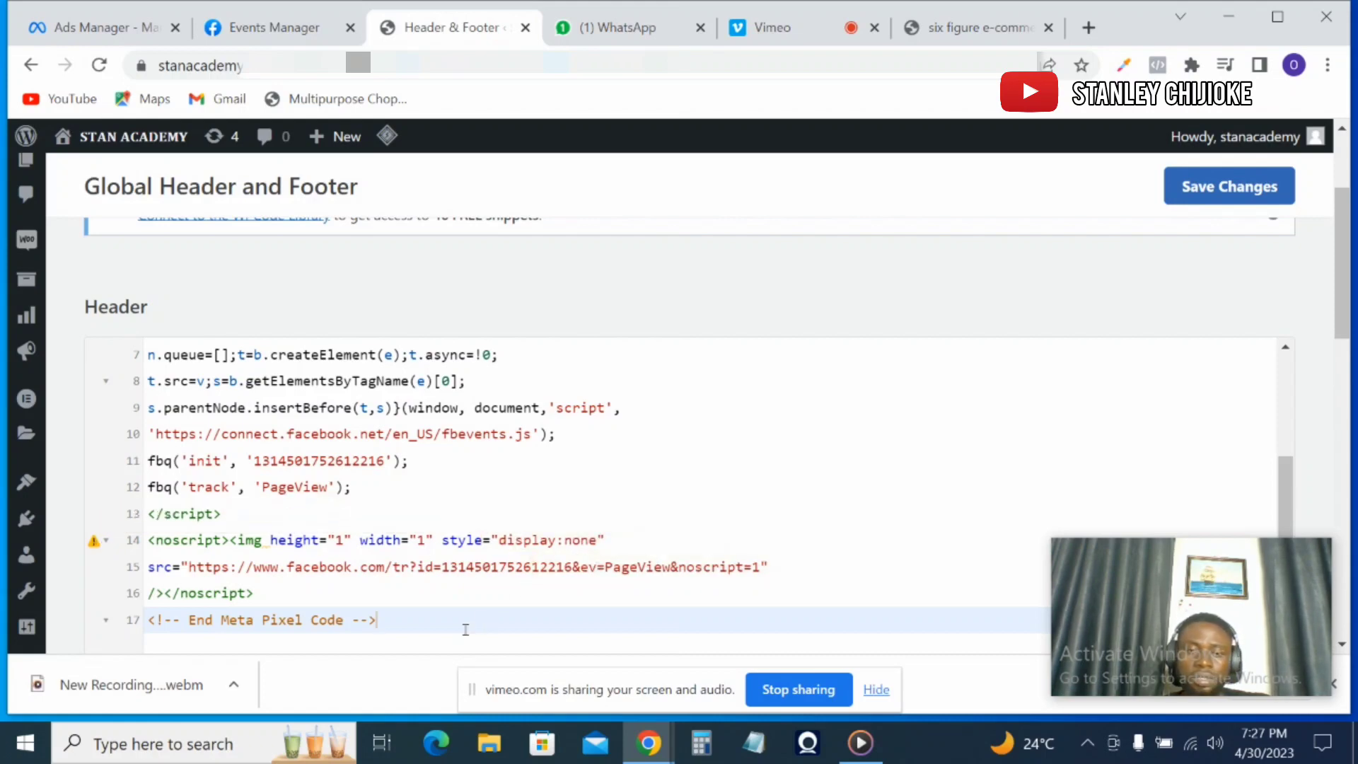
pyautogui.moveTo(404, 618); pyautogui.dragTo(110, 276)
pyautogui.hotkey('ctrl', 'c')
pyautogui.press('BackSpace')
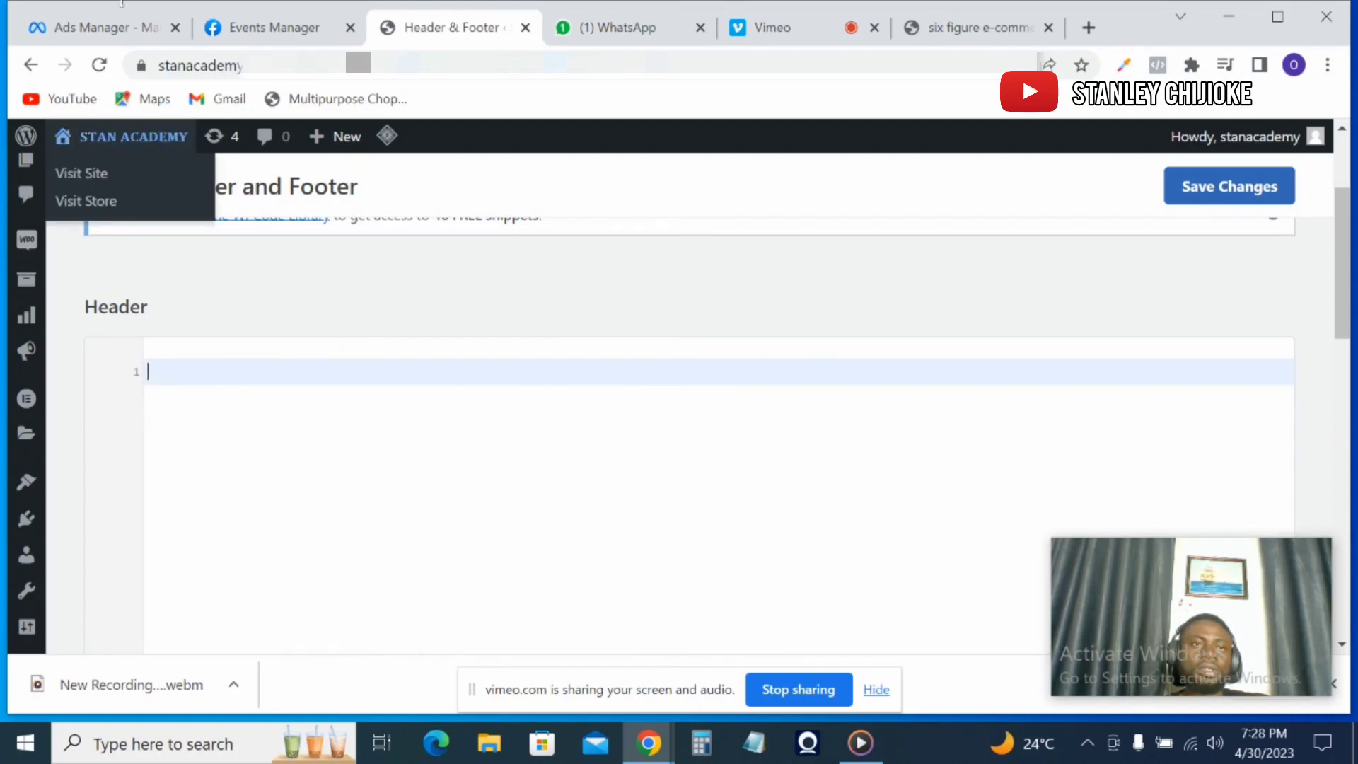
# Step: Recopy the base code from the Events Manager onboarding and insert it into the emptied Header box in WordPress
pyautogui.click(239, 18)
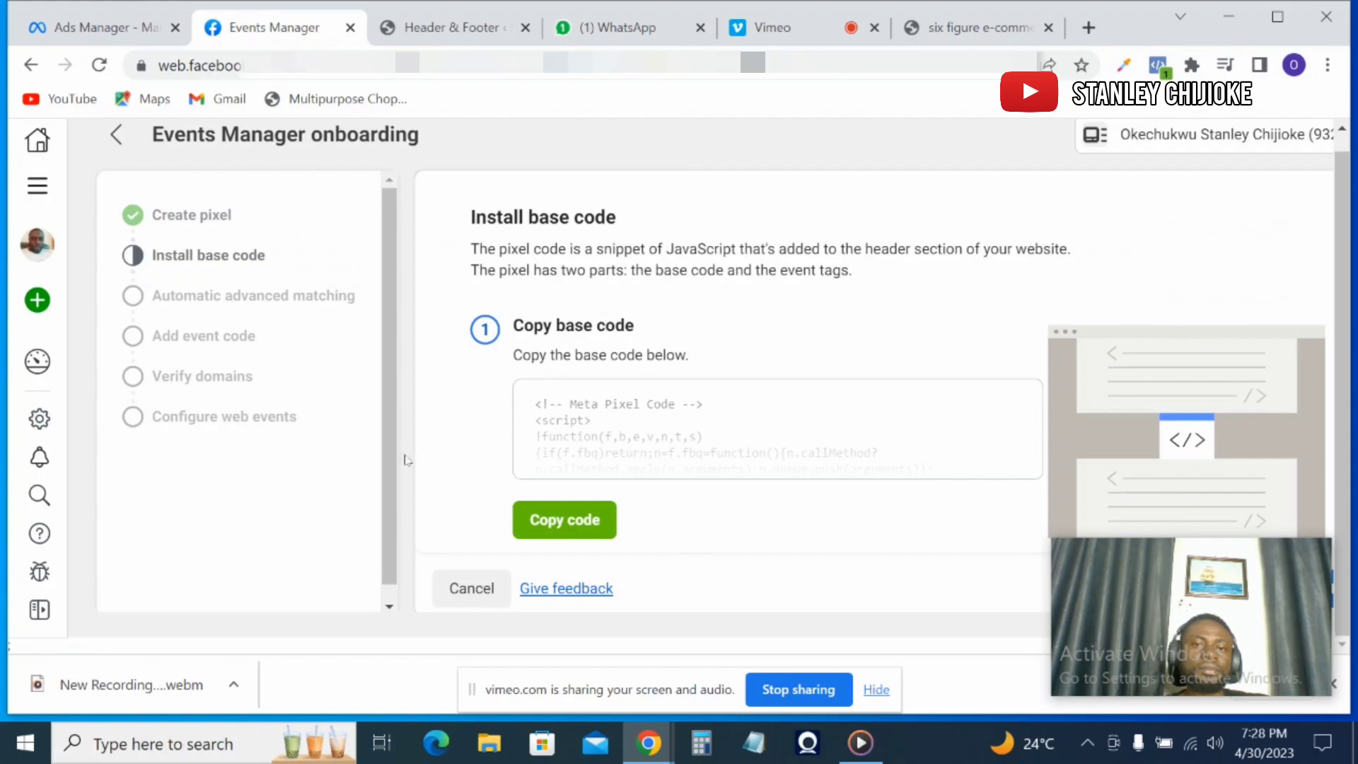
pyautogui.click(574, 529)
pyautogui.click(575, 529)
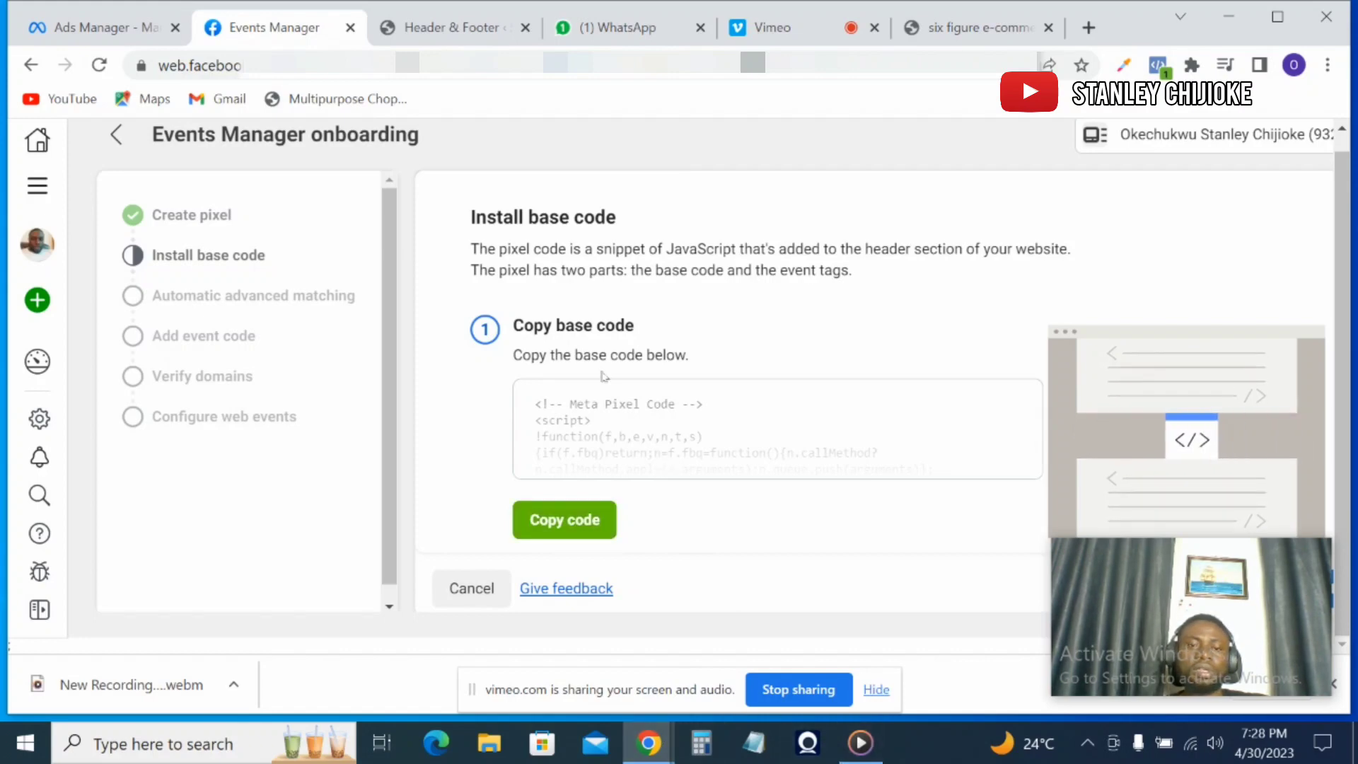
pyautogui.click(575, 520)
pyautogui.click(442, 27)
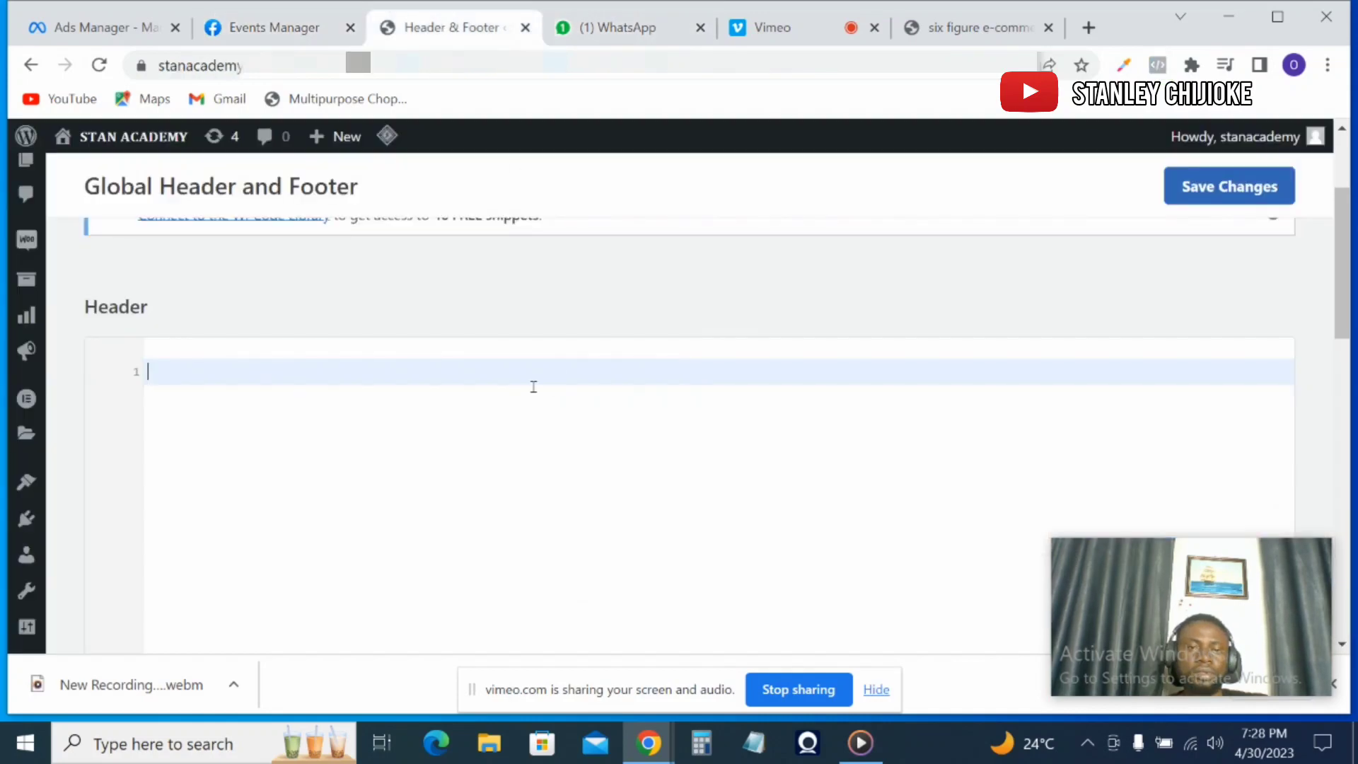
pyautogui.click(533, 387)
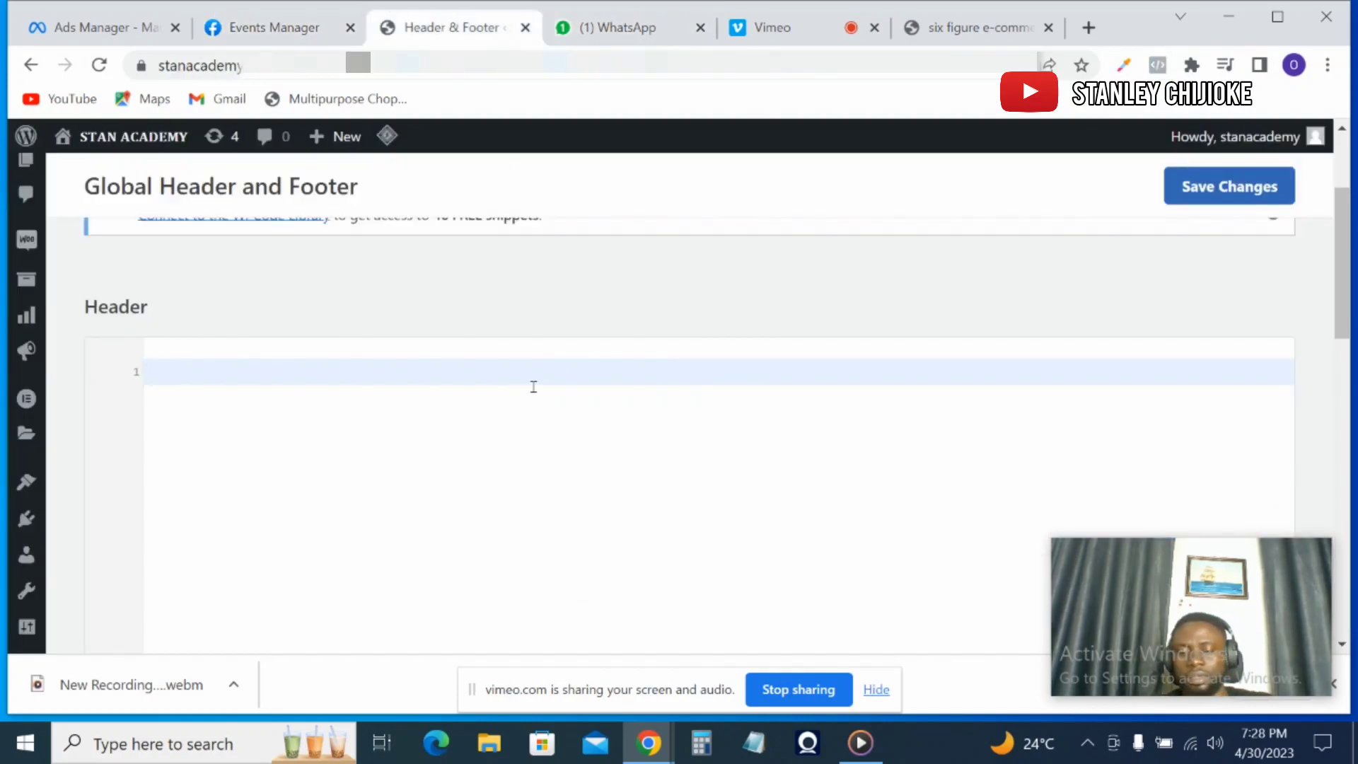
pyautogui.hotkey('ctrl', 'v')
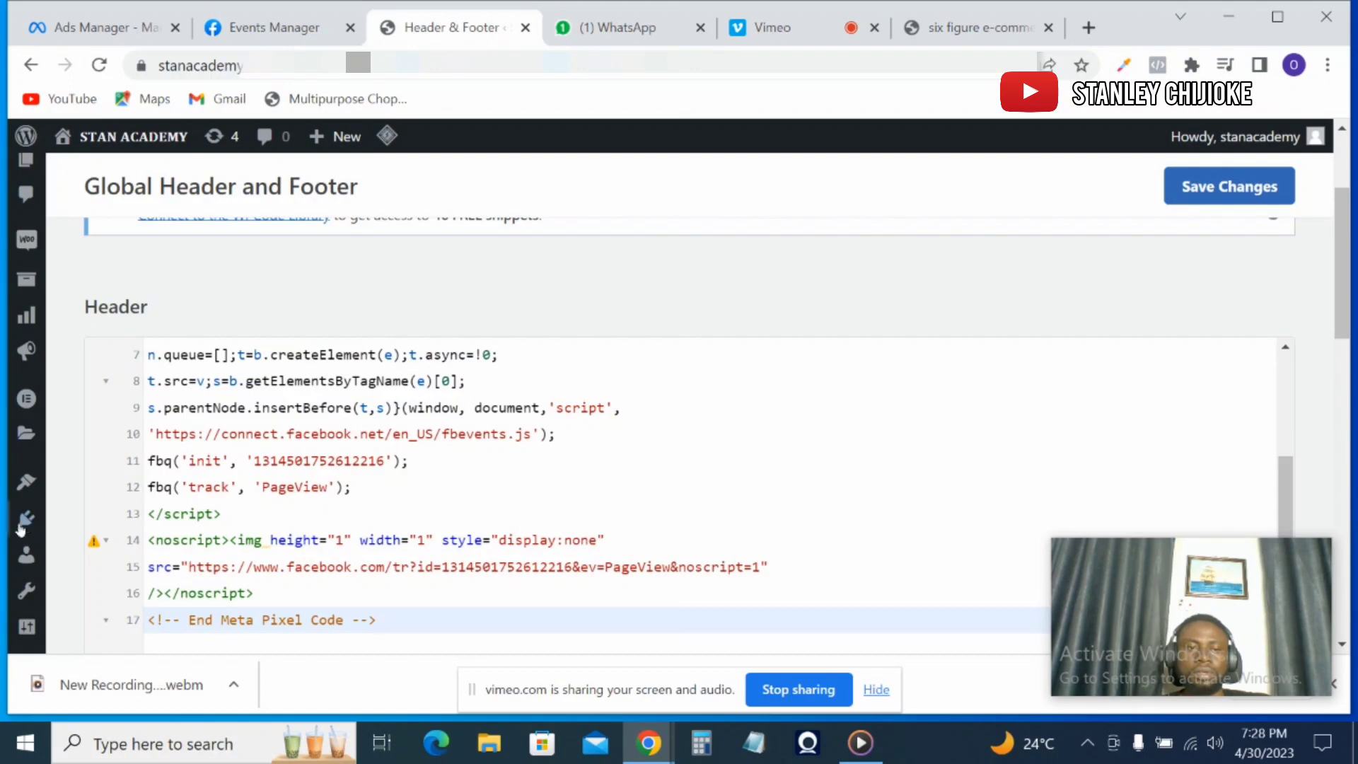
# Step: Save the Global Header and Footer changes with the pixel code in the Header and the Body left empty
pyautogui.moveTo(92, 550)
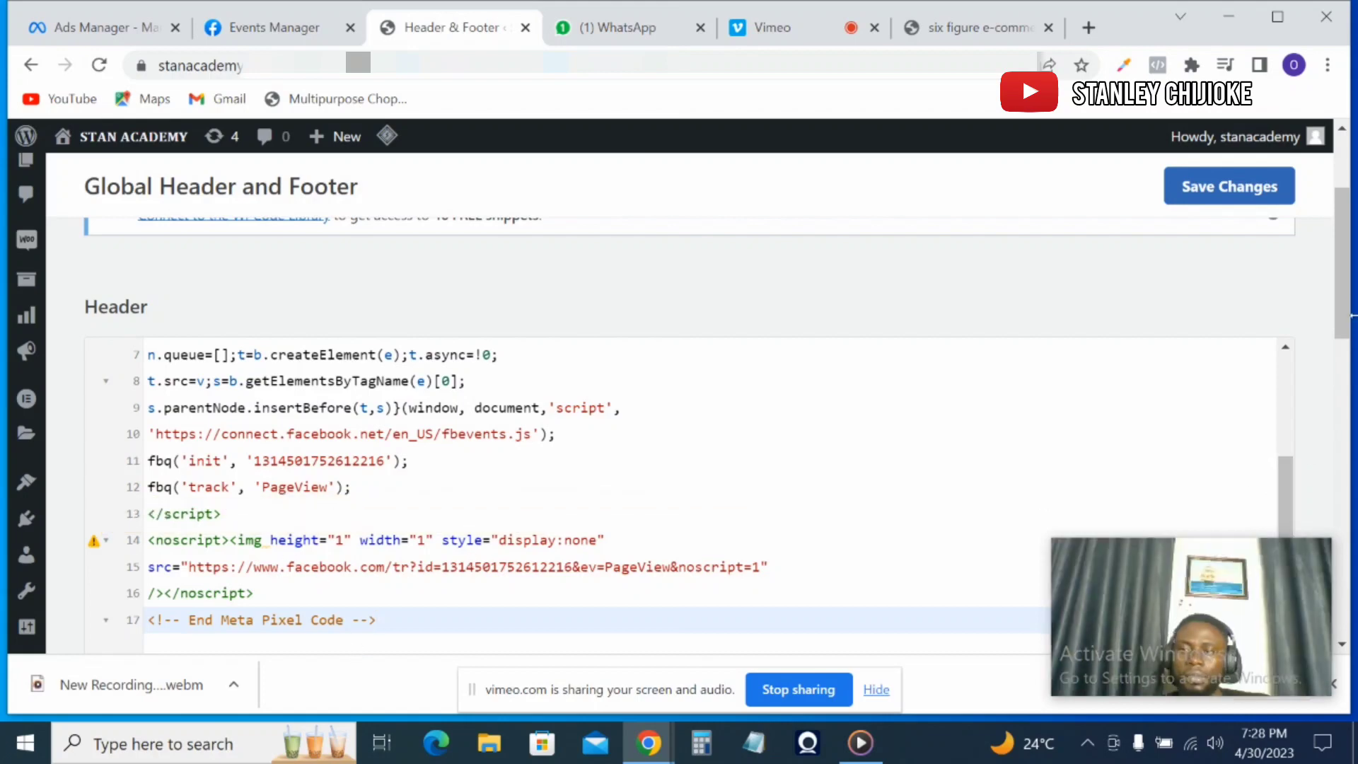
pyautogui.scroll(-3, 1339, 314)
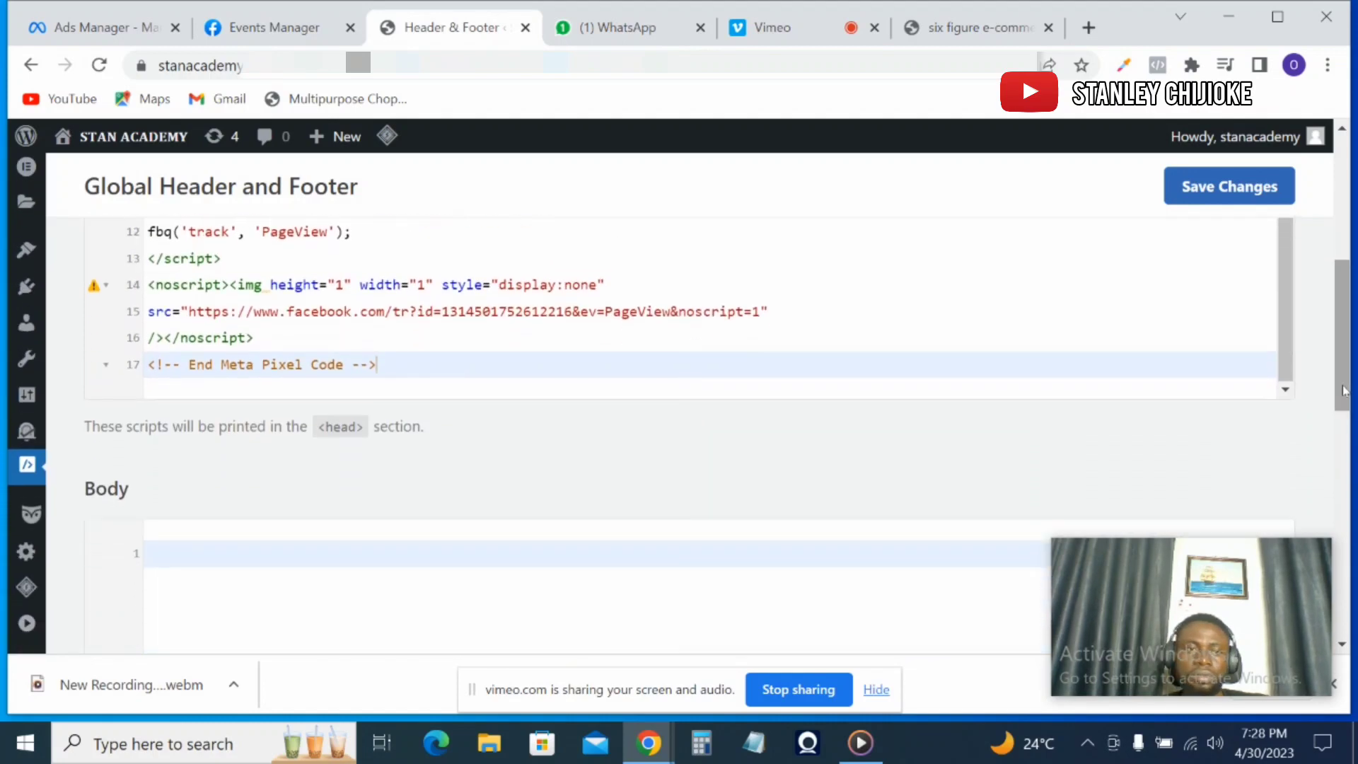
pyautogui.click(1230, 198)
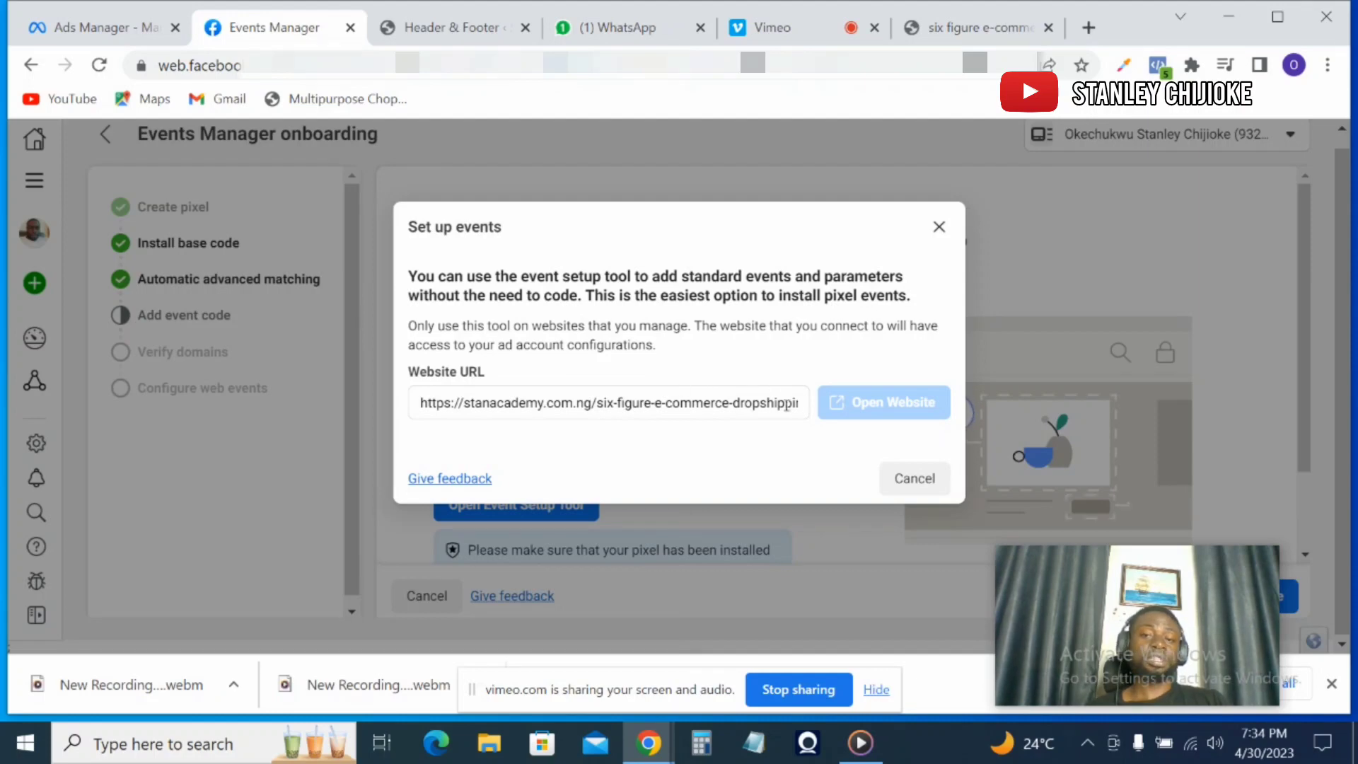
# Step: Open the stanacademy.com.ng six-figure e-commerce dropshipping page from Events Manager with the Facebook event setup tool
pyautogui.click(787, 403)
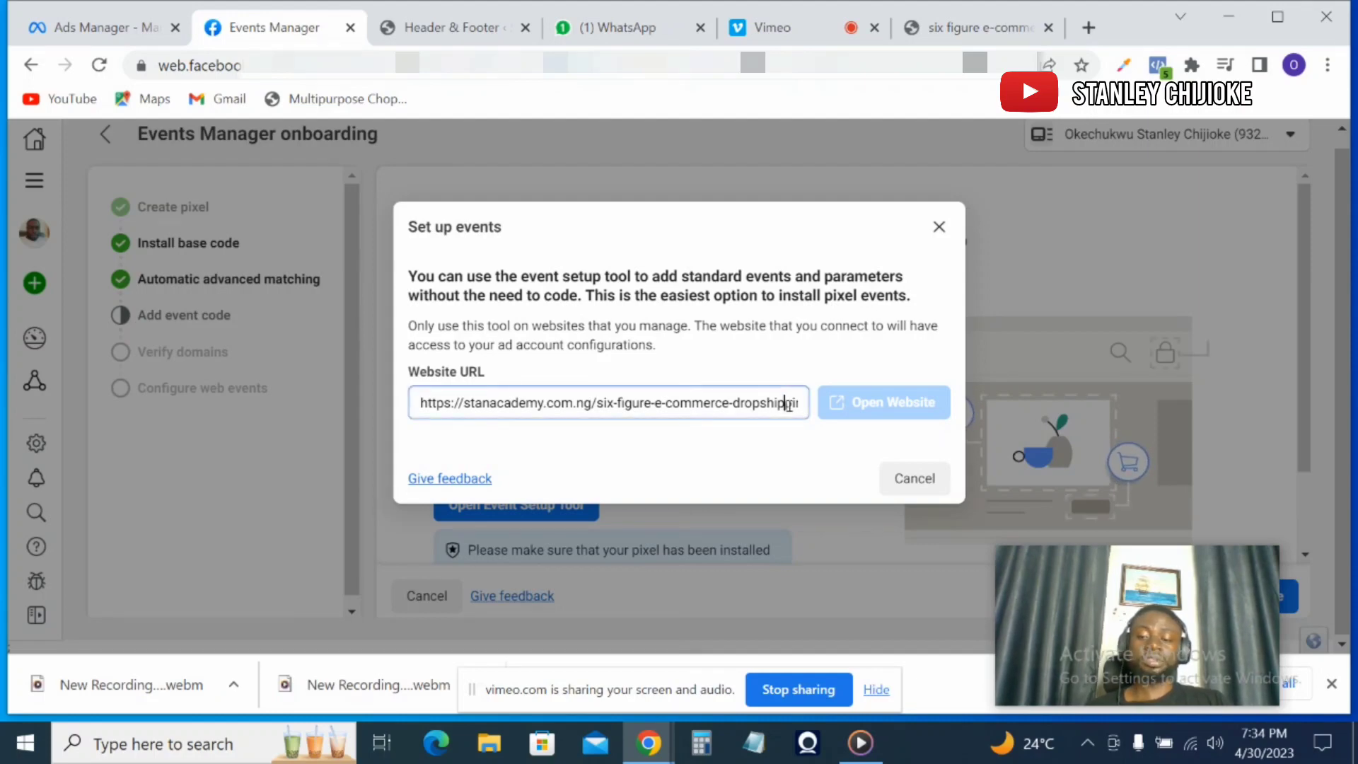
pyautogui.press('Return')
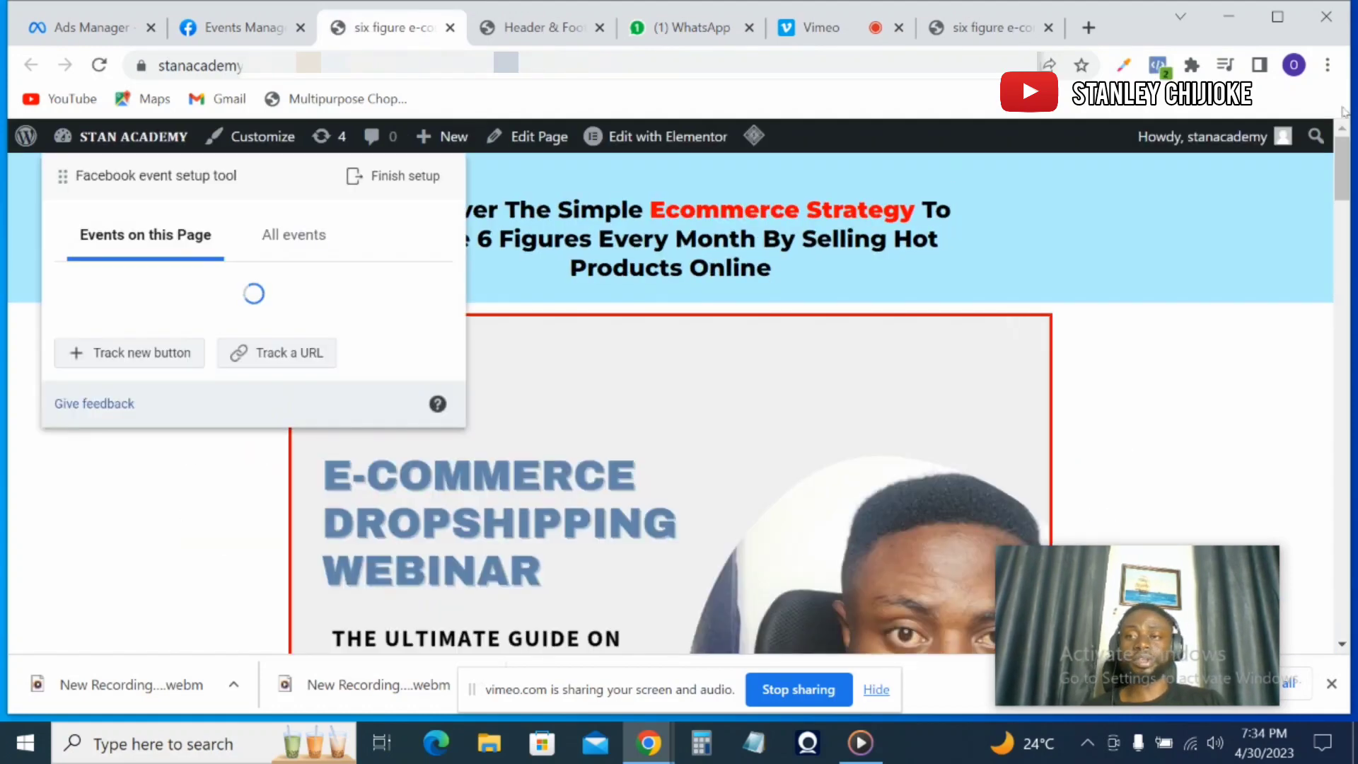
pyautogui.scroll(-3, 1346, 164)
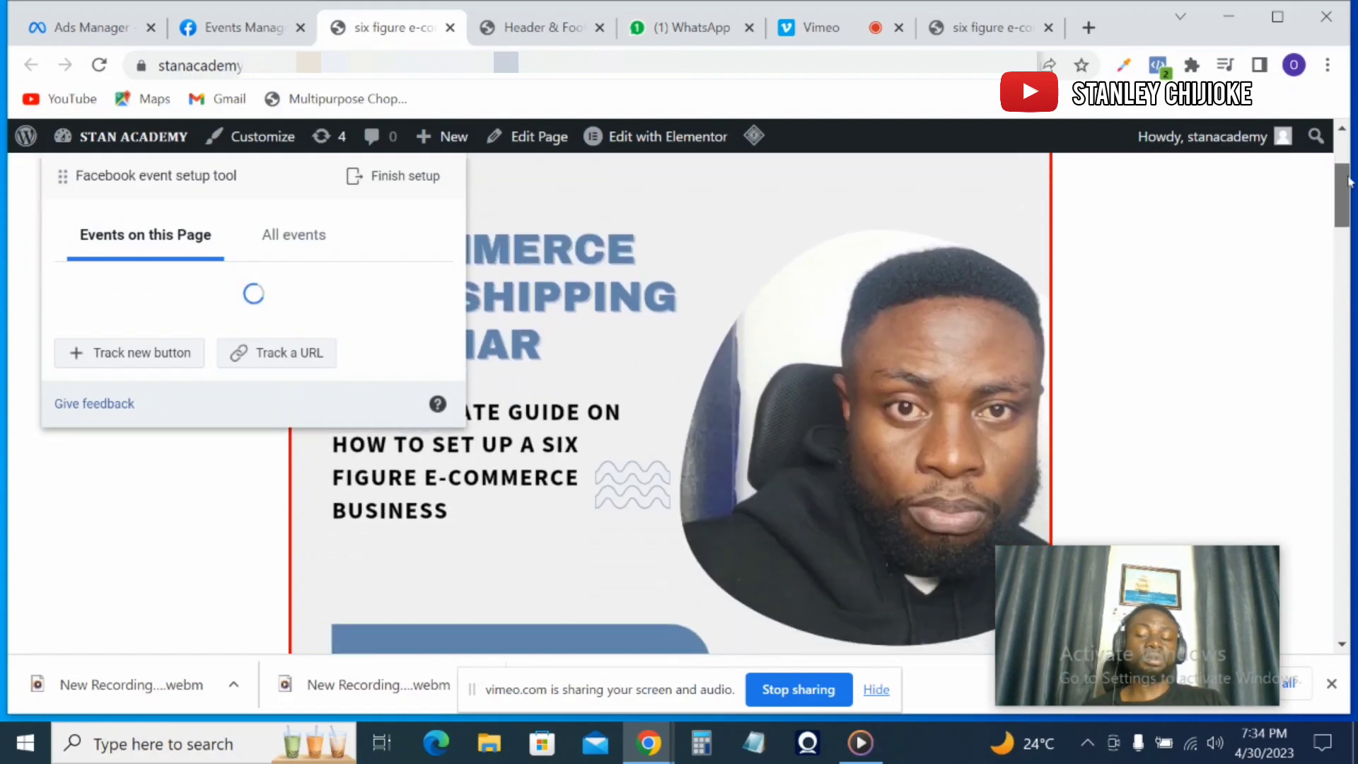
pyautogui.scroll(2, 1350, 167)
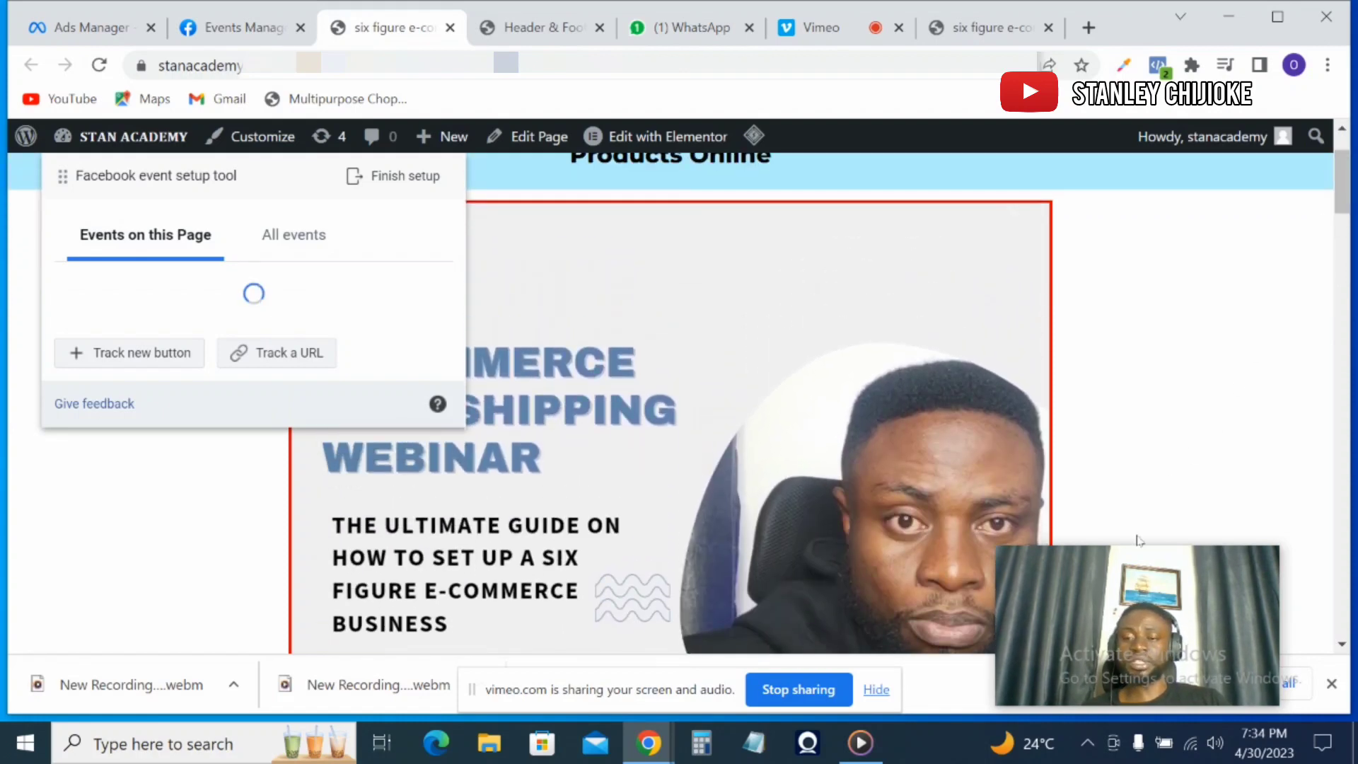
pyautogui.moveTo(1126, 574); pyautogui.dragTo(1175, 550)
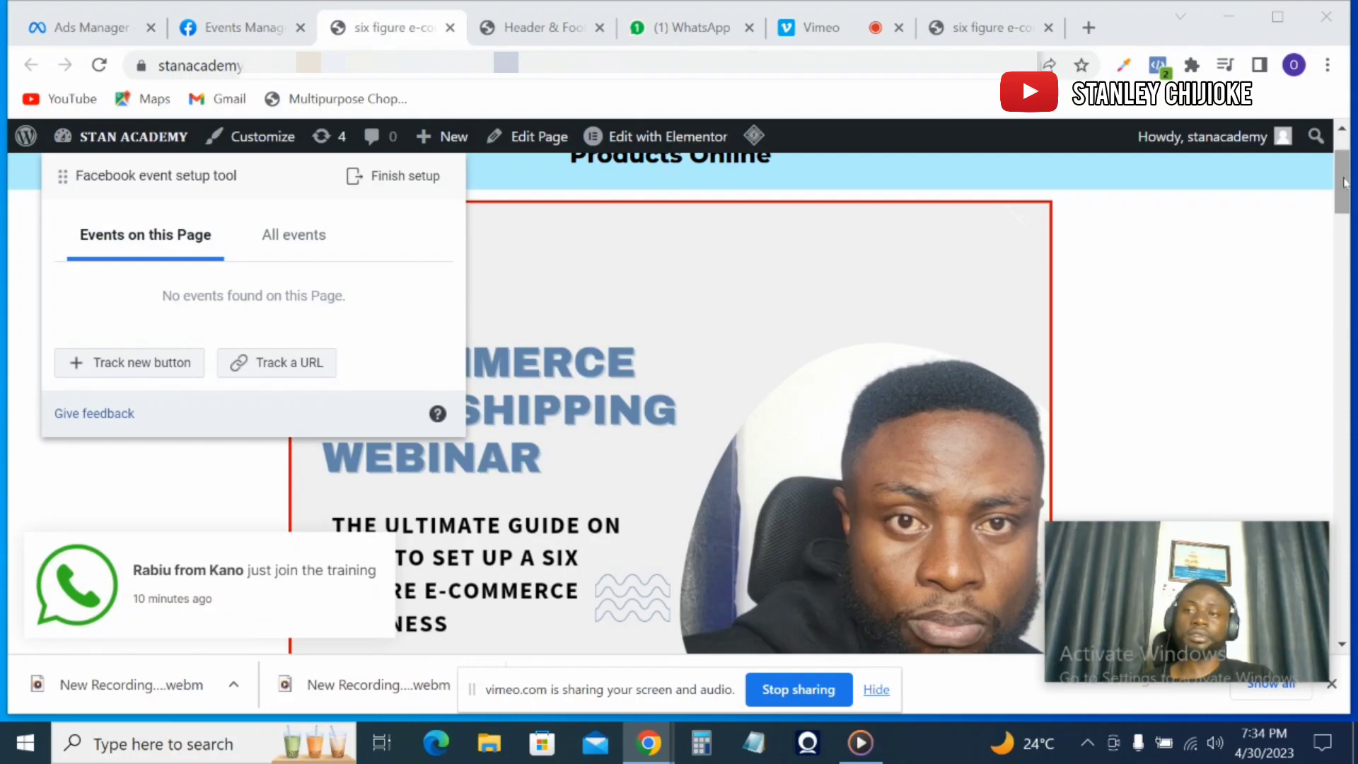
# Step: Start tracking a new button and select the green JOIN CLASS NOW button for event setup
pyautogui.moveTo(1343, 182); pyautogui.dragTo(1349, 310)
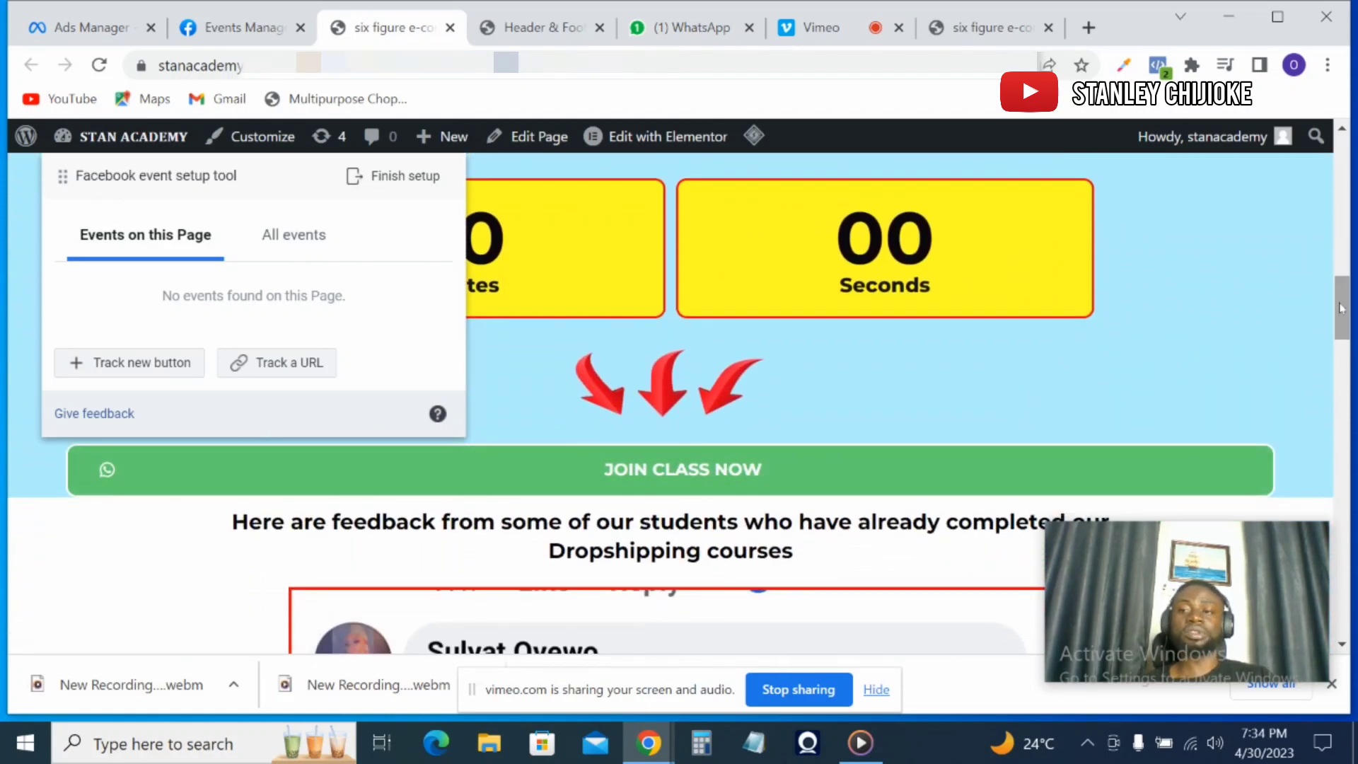
pyautogui.moveTo(1346, 307); pyautogui.dragTo(1345, 295)
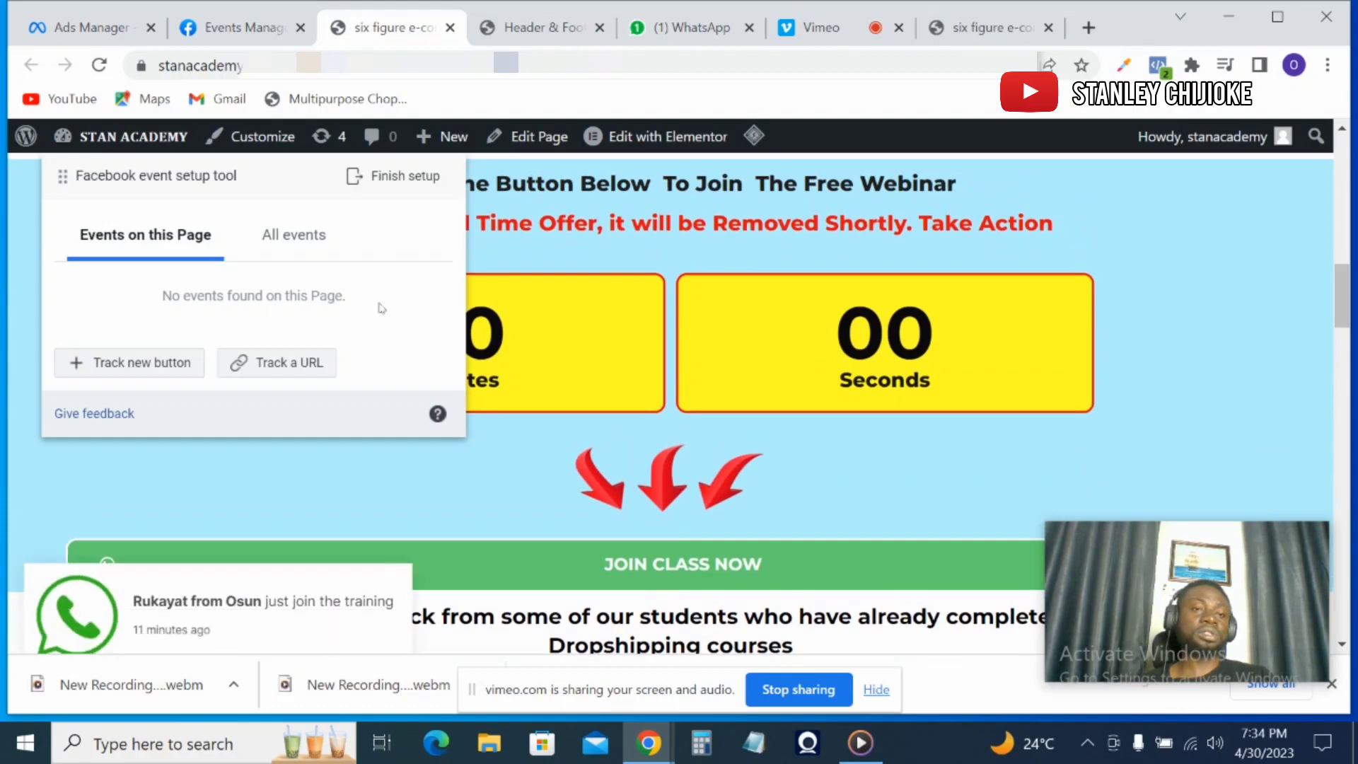
pyautogui.click(124, 365)
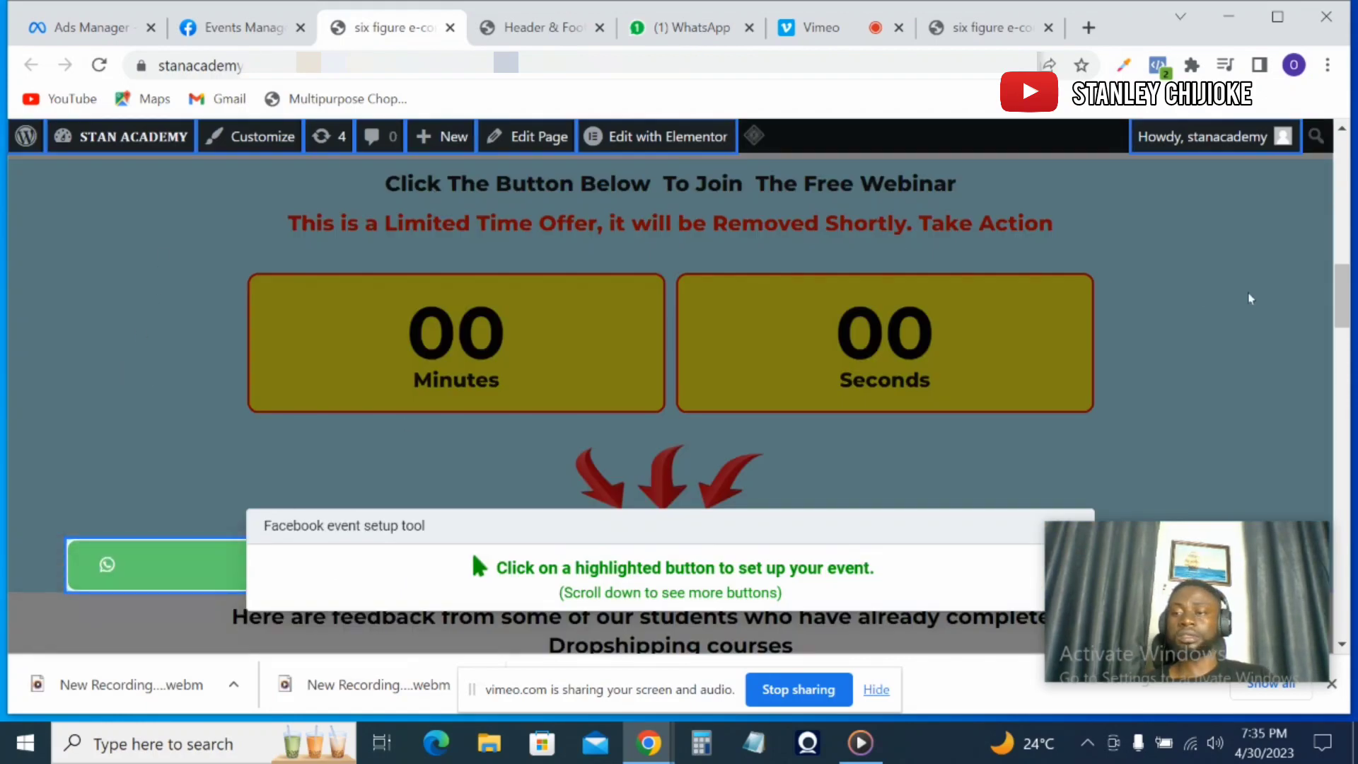
pyautogui.moveTo(1349, 286); pyautogui.dragTo(1350, 311)
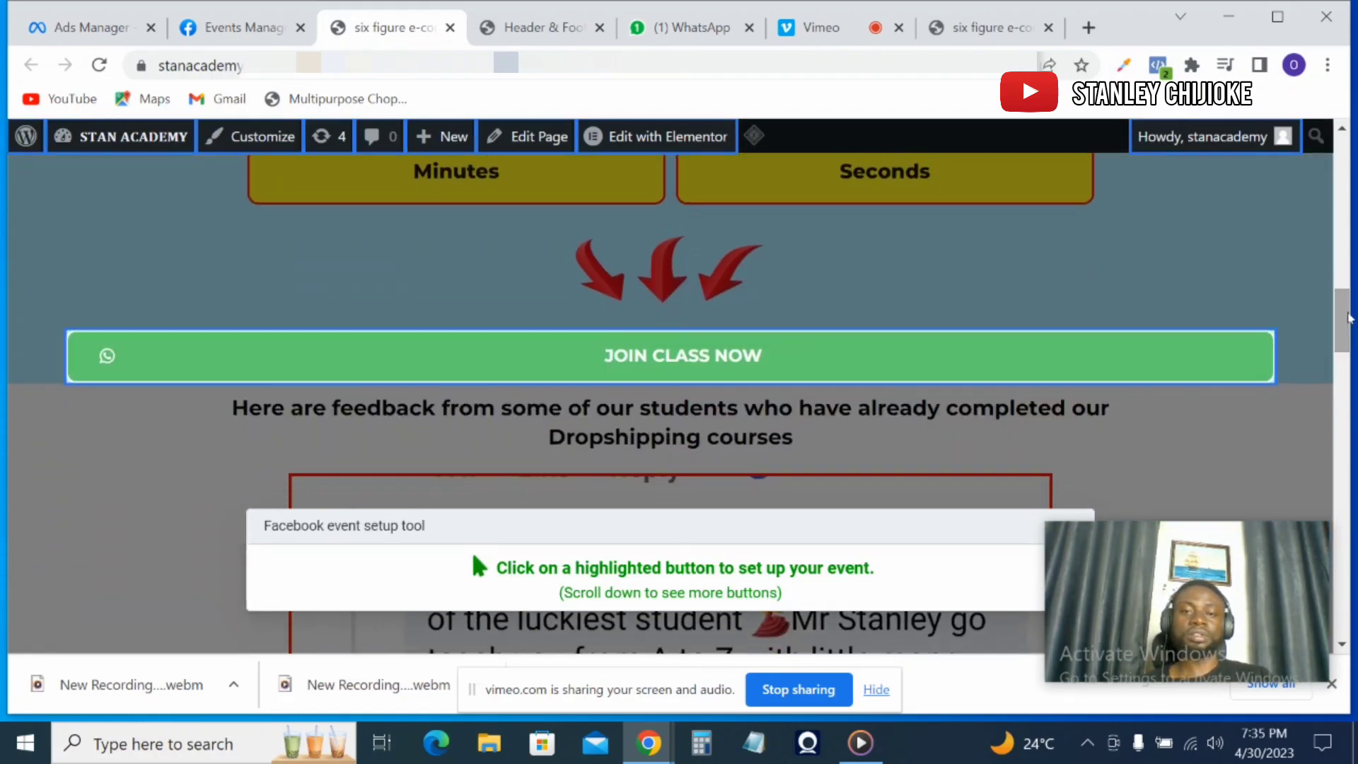
pyautogui.click(840, 368)
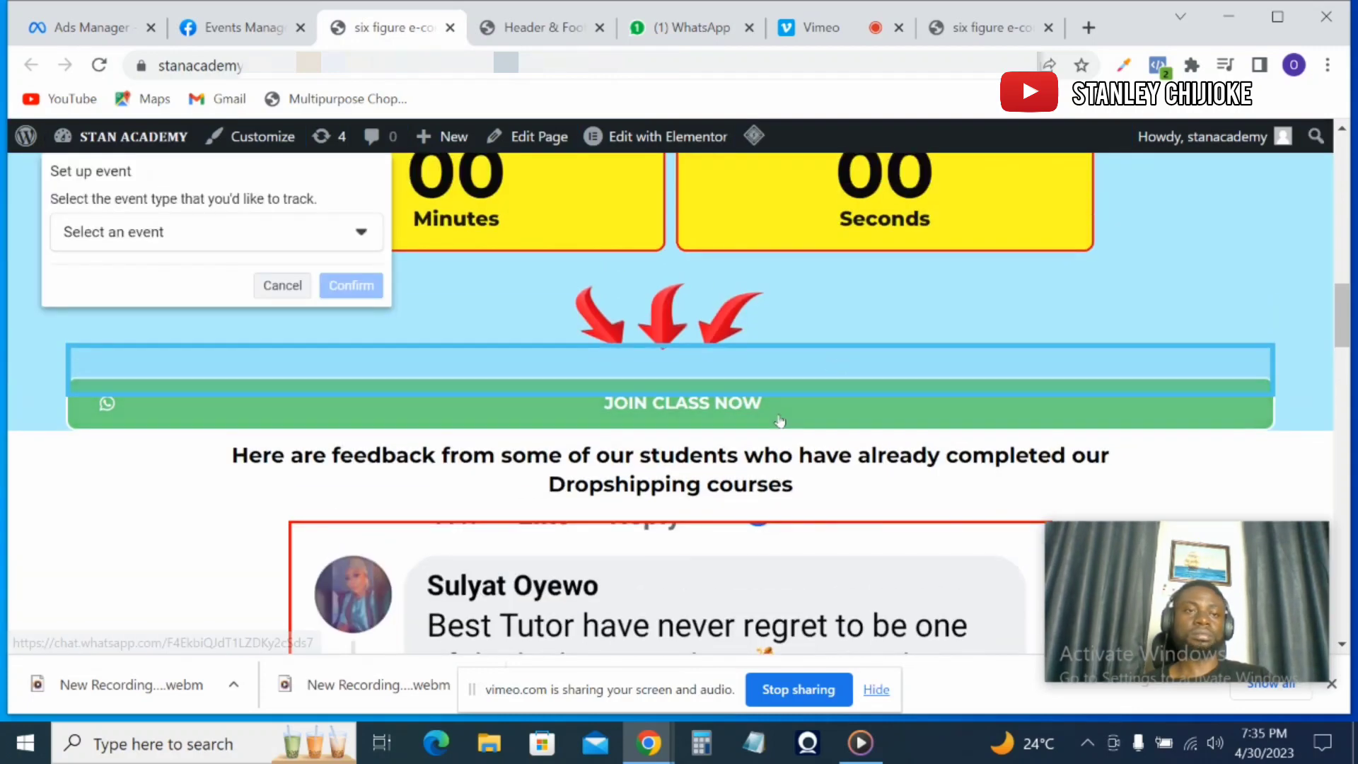
# Step: Track the JOIN CLASS NOW button as a Lead event with no value included and confirm the event
pyautogui.click(360, 234)
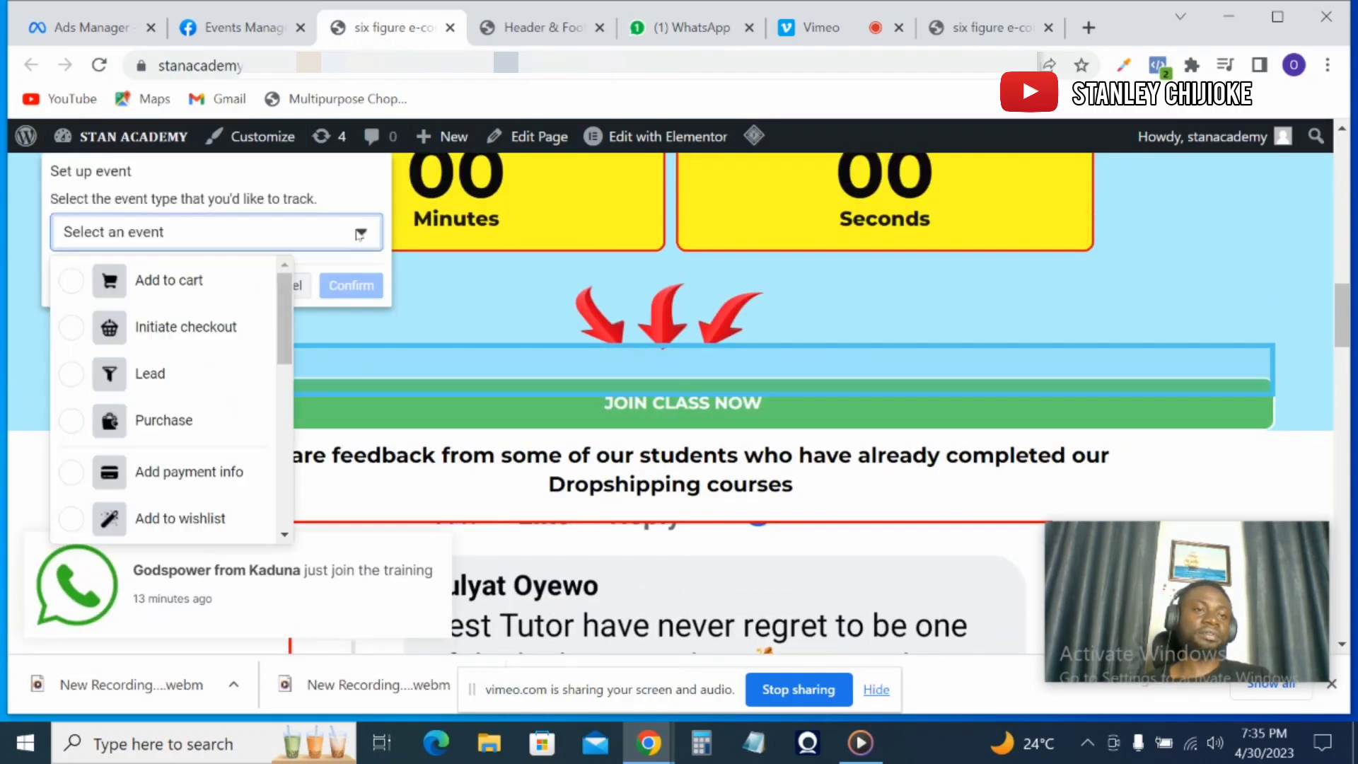
pyautogui.click(71, 373)
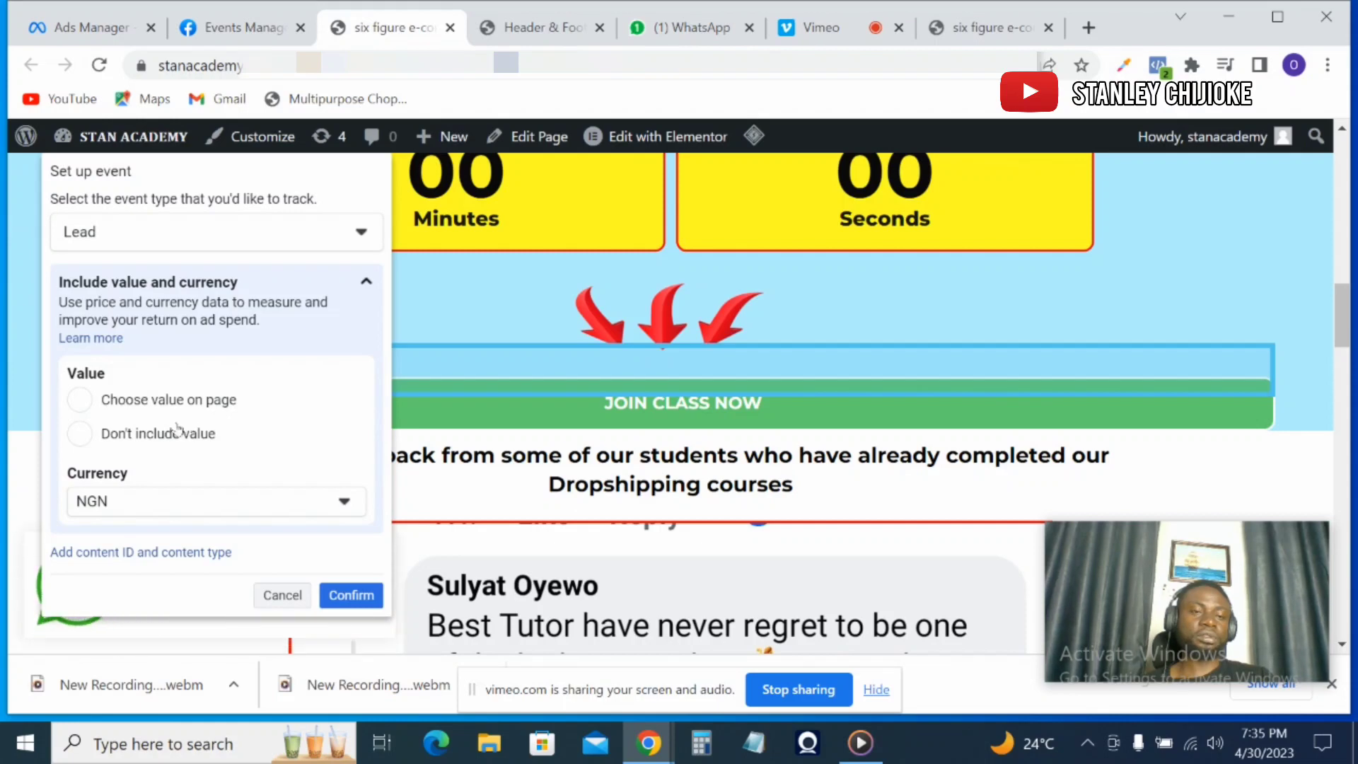
pyautogui.click(80, 434)
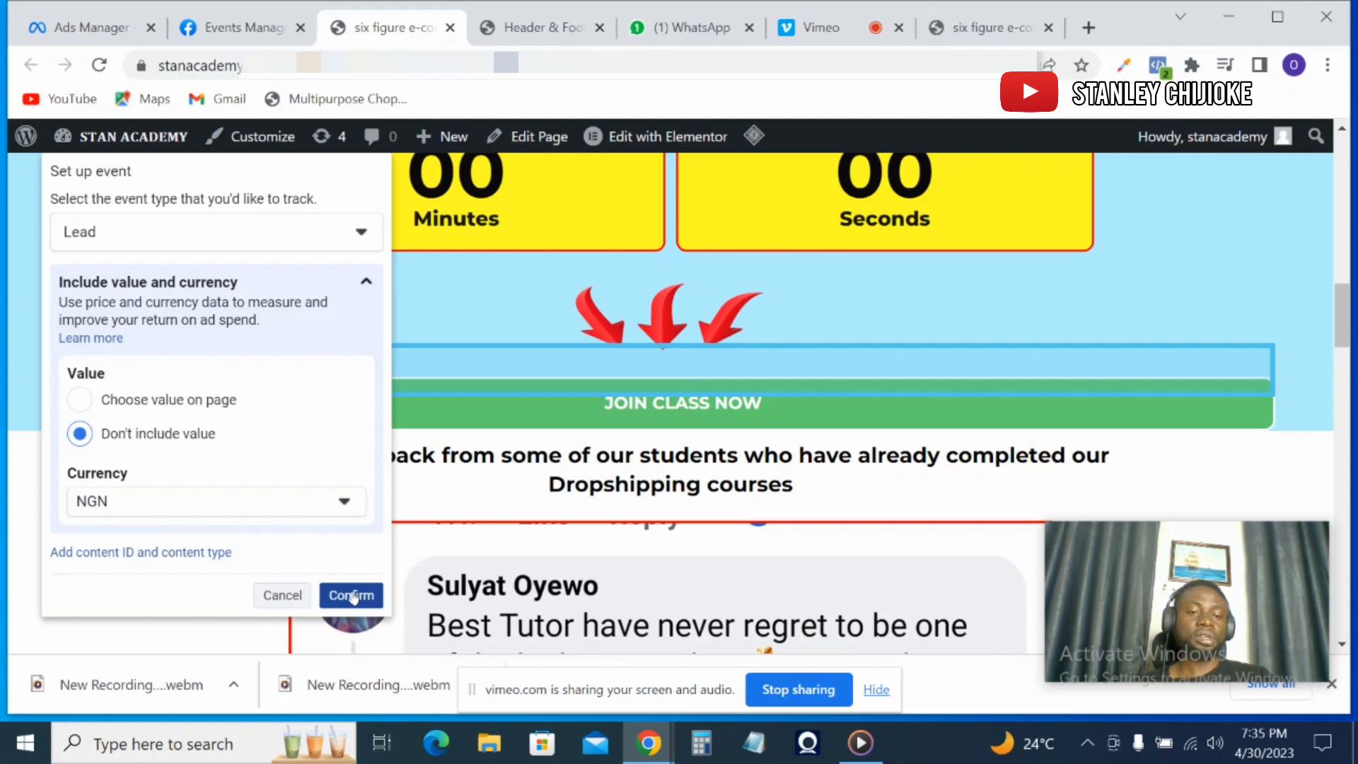
pyautogui.click(353, 597)
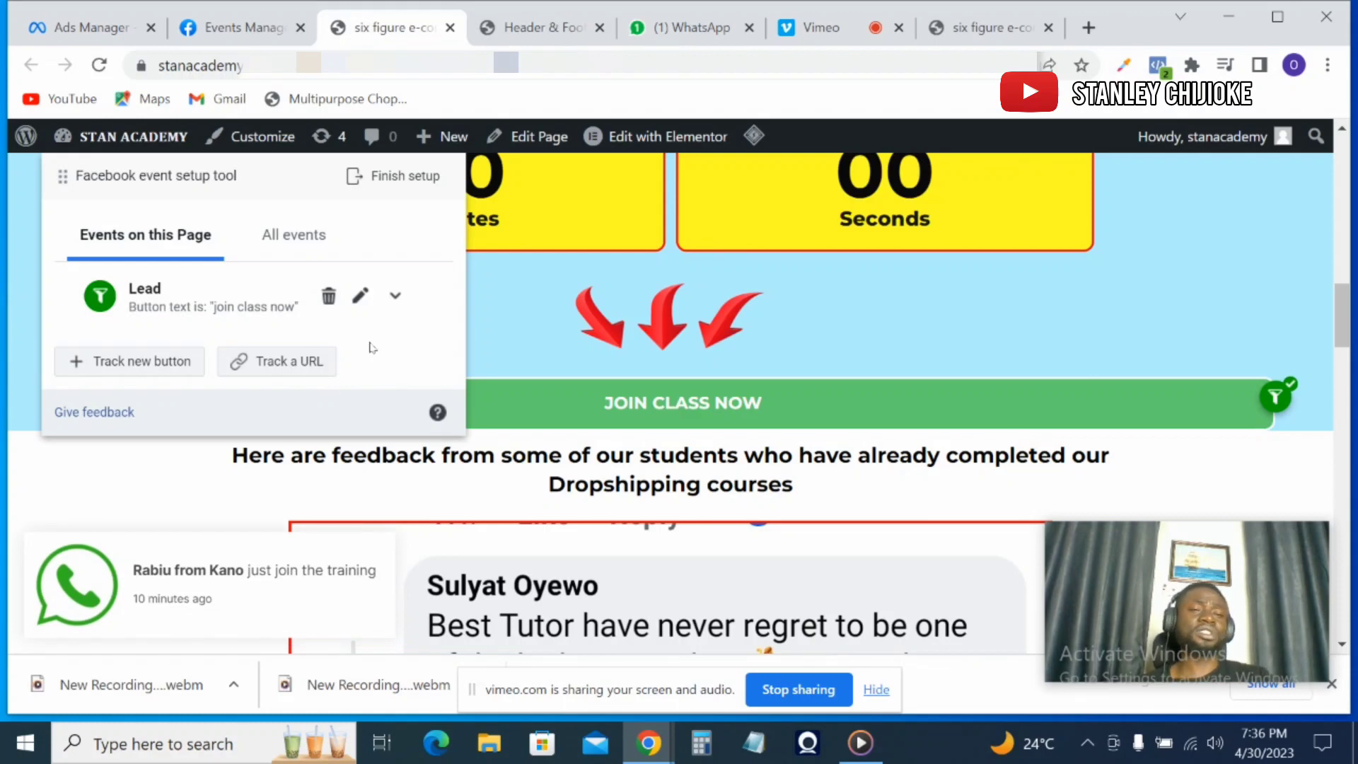
# Step: Track the landing page's exact URL as a View content event with no value included and confirm it
pyautogui.click(307, 364)
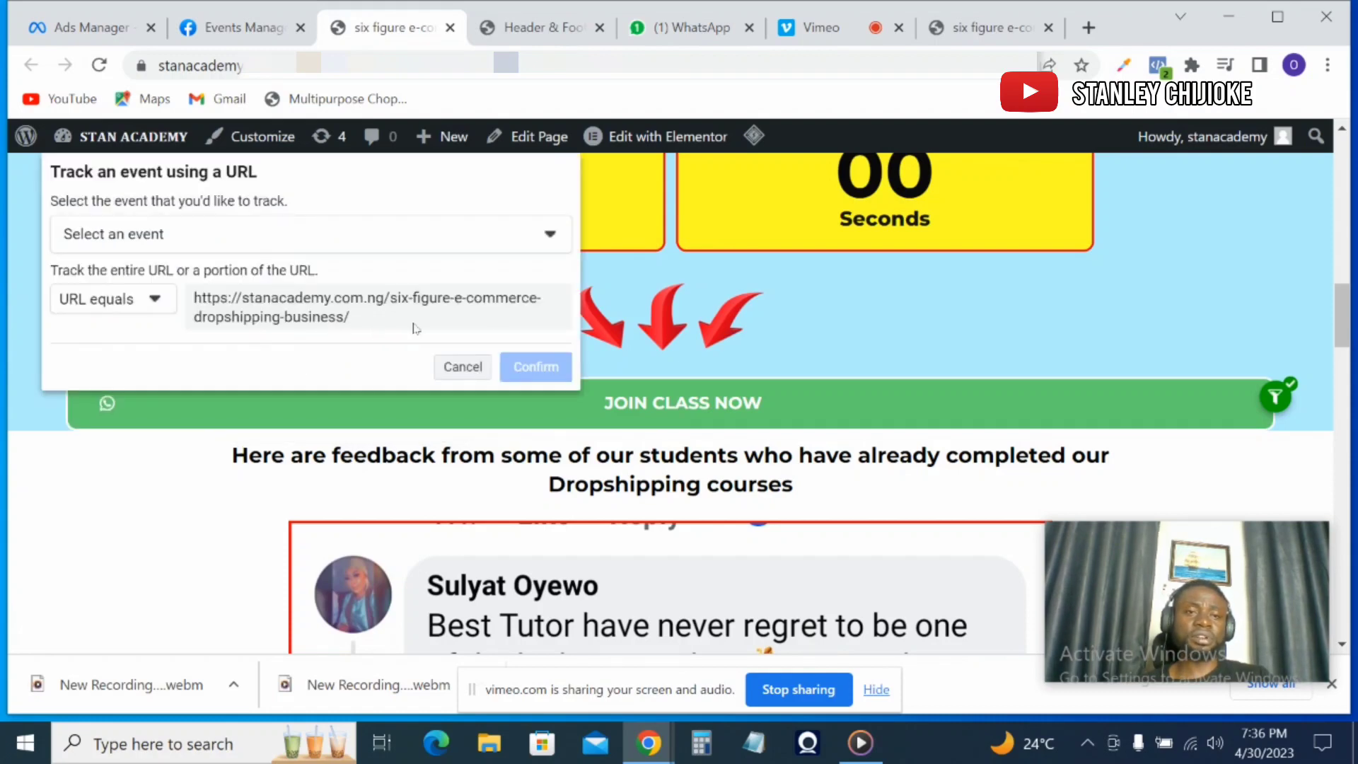
pyautogui.click(550, 237)
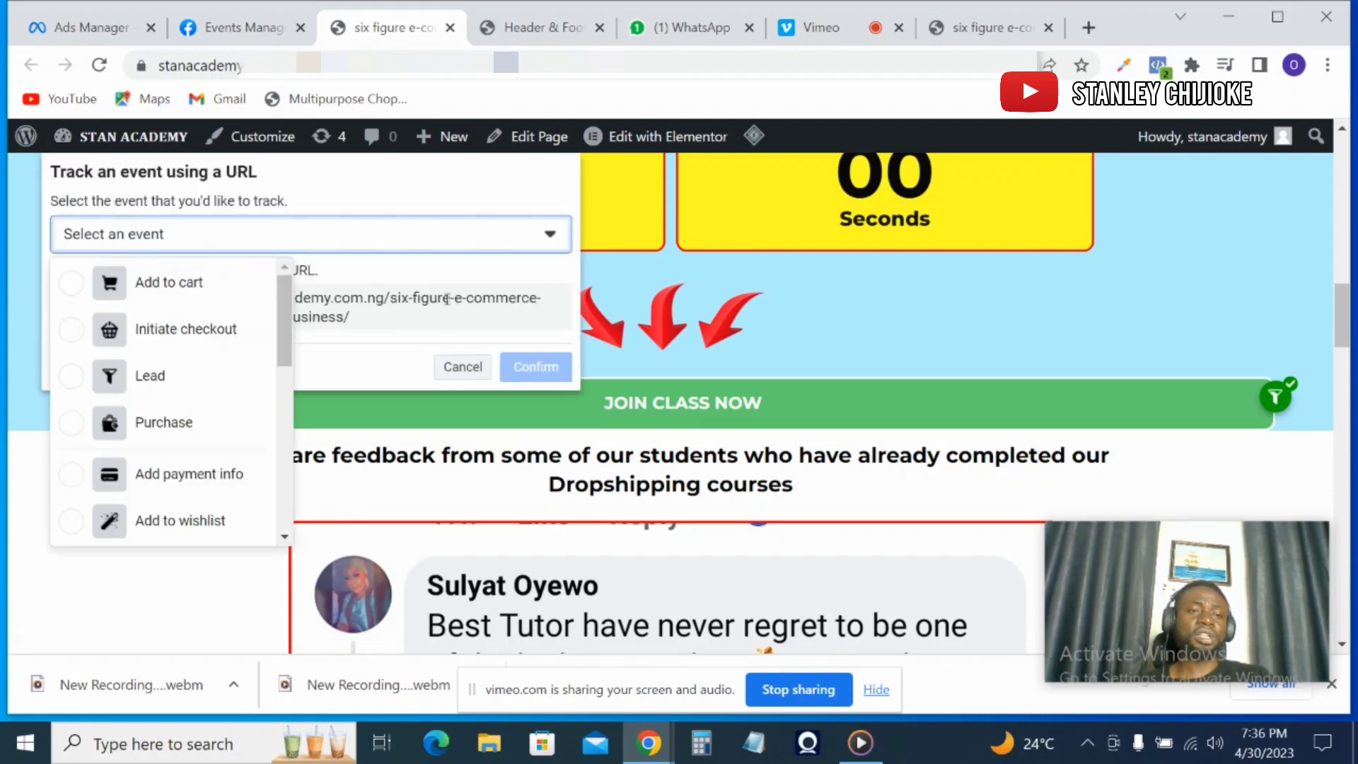
pyautogui.moveTo(283, 334); pyautogui.dragTo(282, 505)
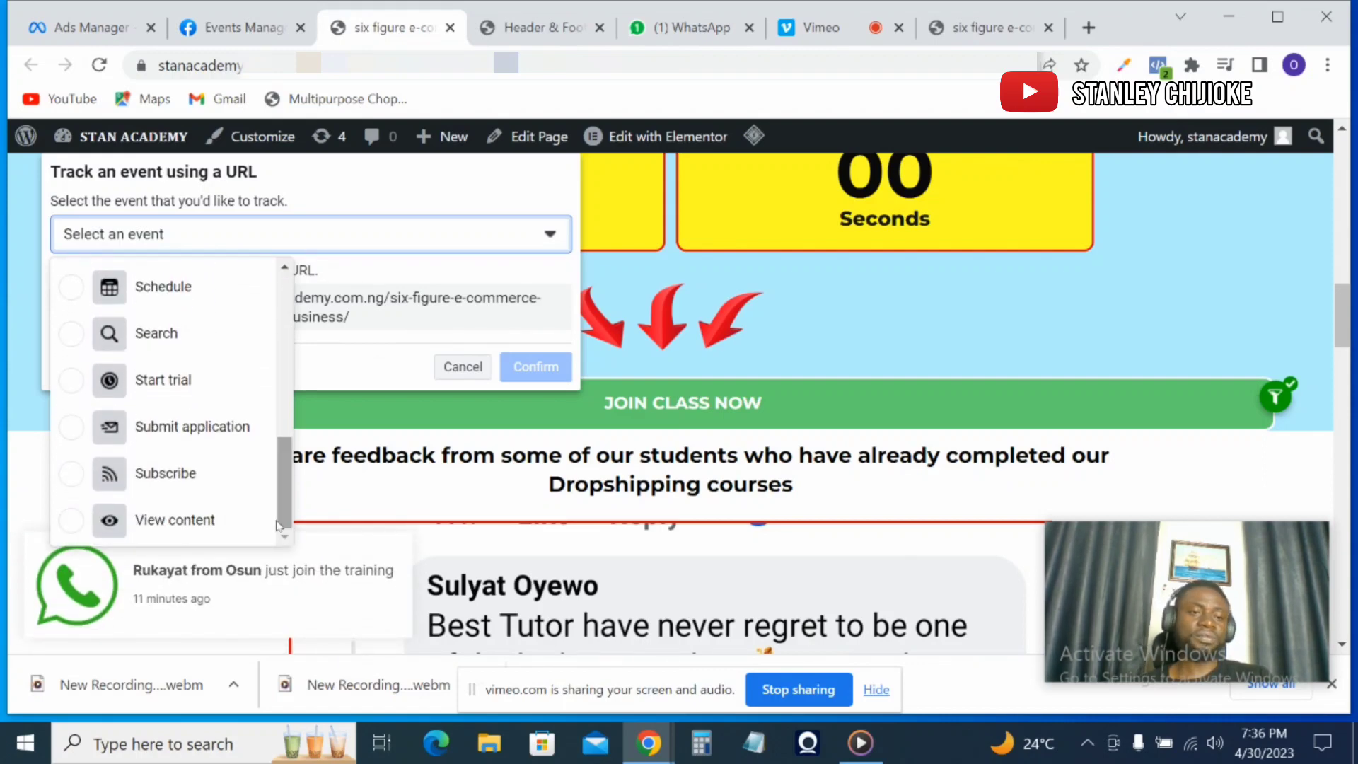
pyautogui.click(175, 520)
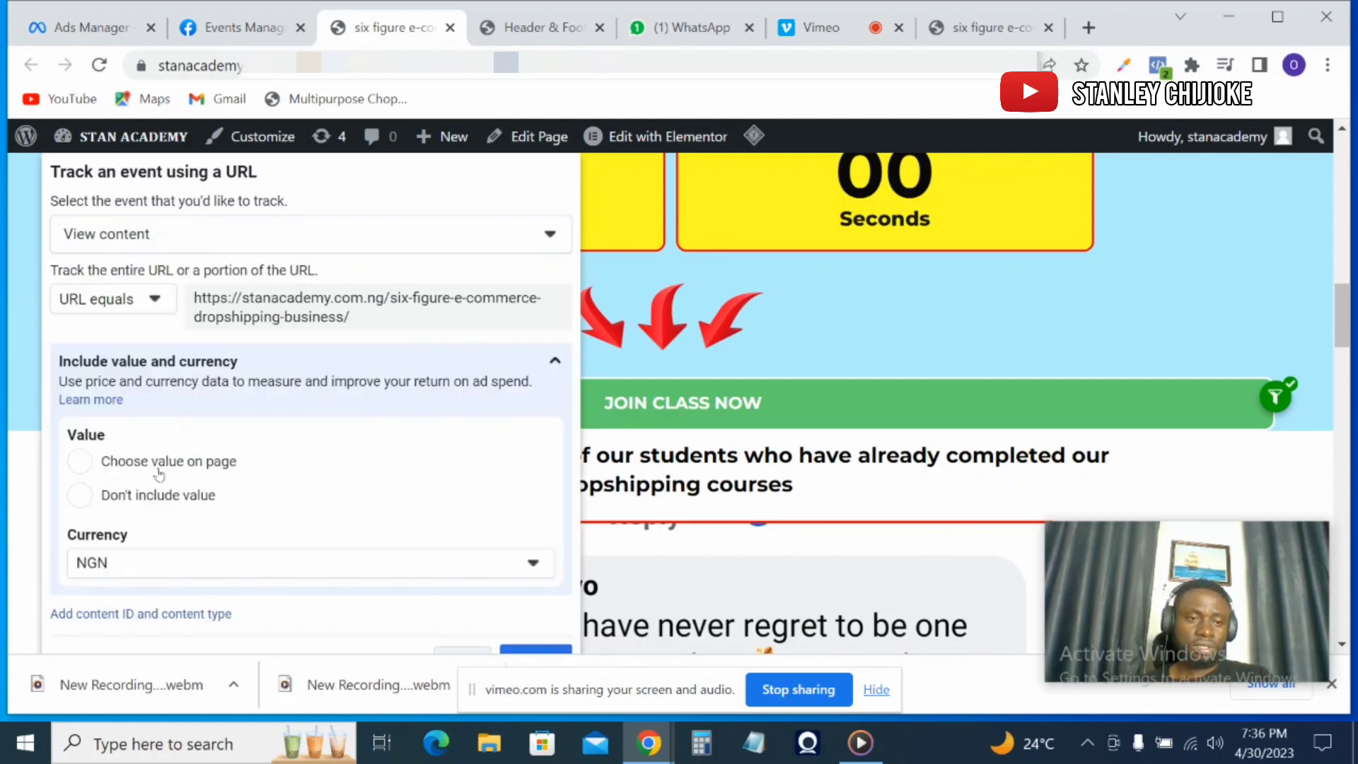
pyautogui.click(144, 498)
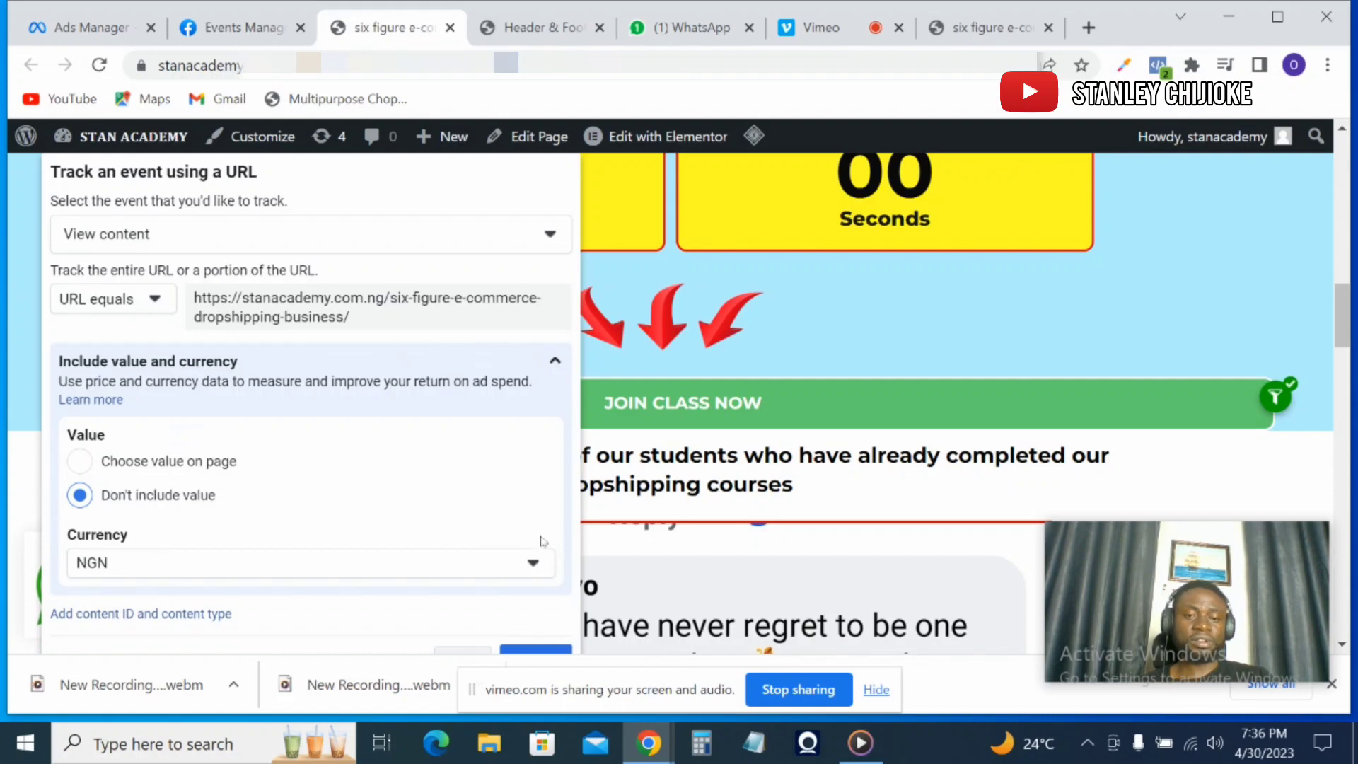
pyautogui.click(548, 649)
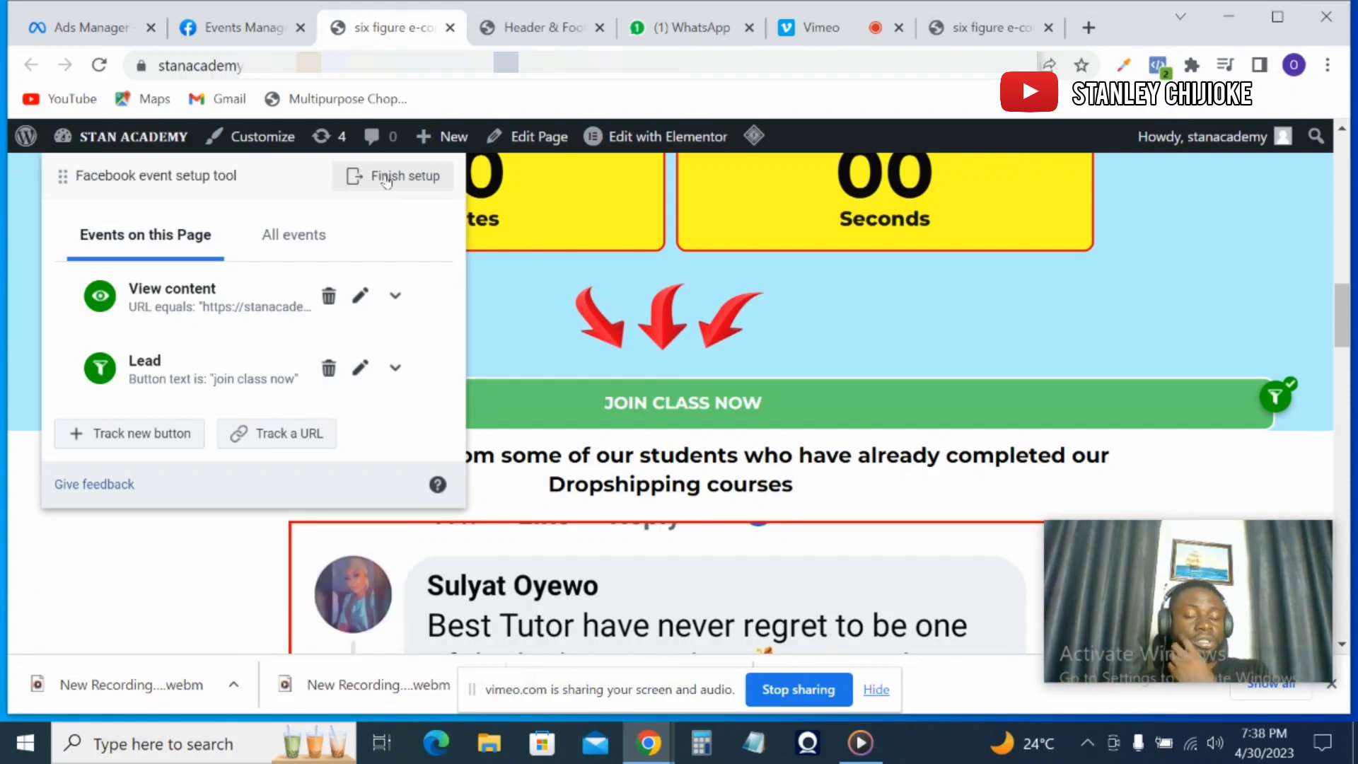
# Step: Finish the event setup with the Lead and View content events and skip the feedback survey
pyautogui.click(386, 178)
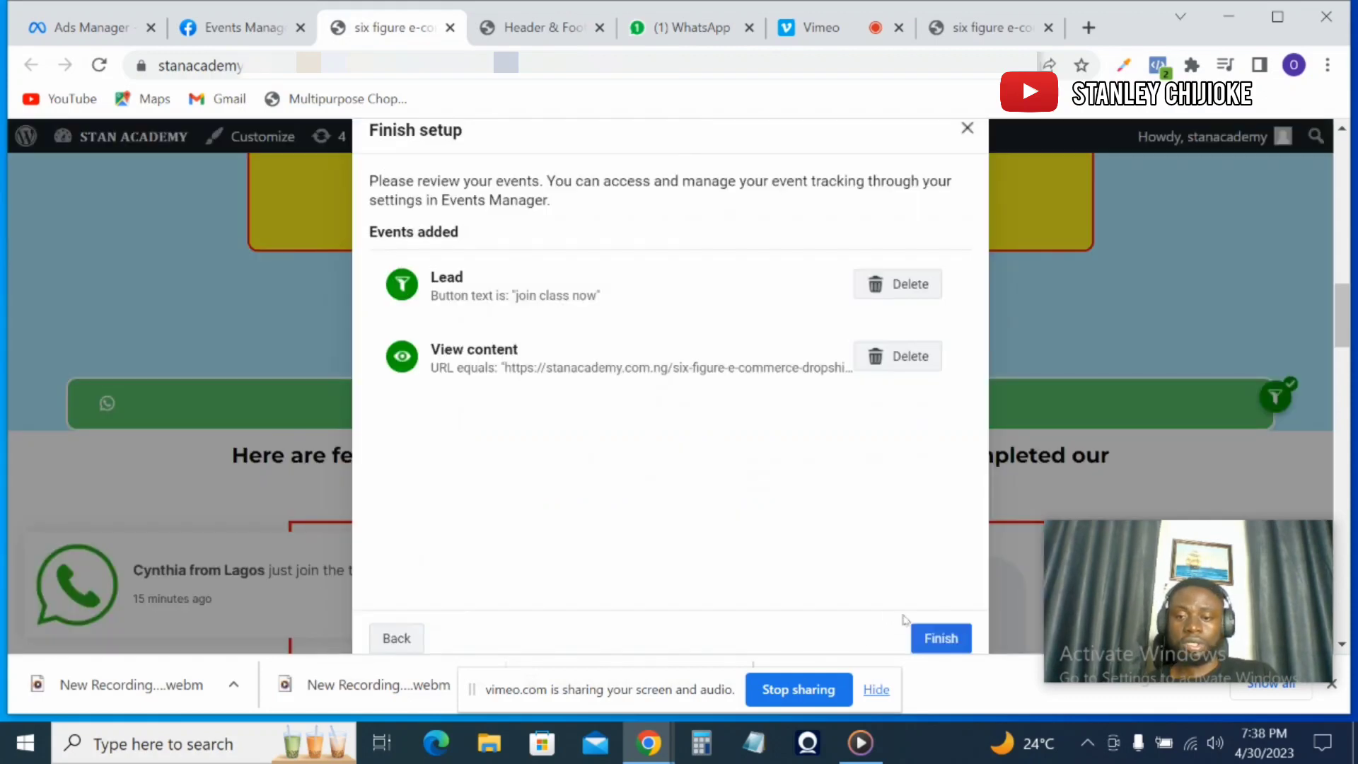
pyautogui.click(943, 639)
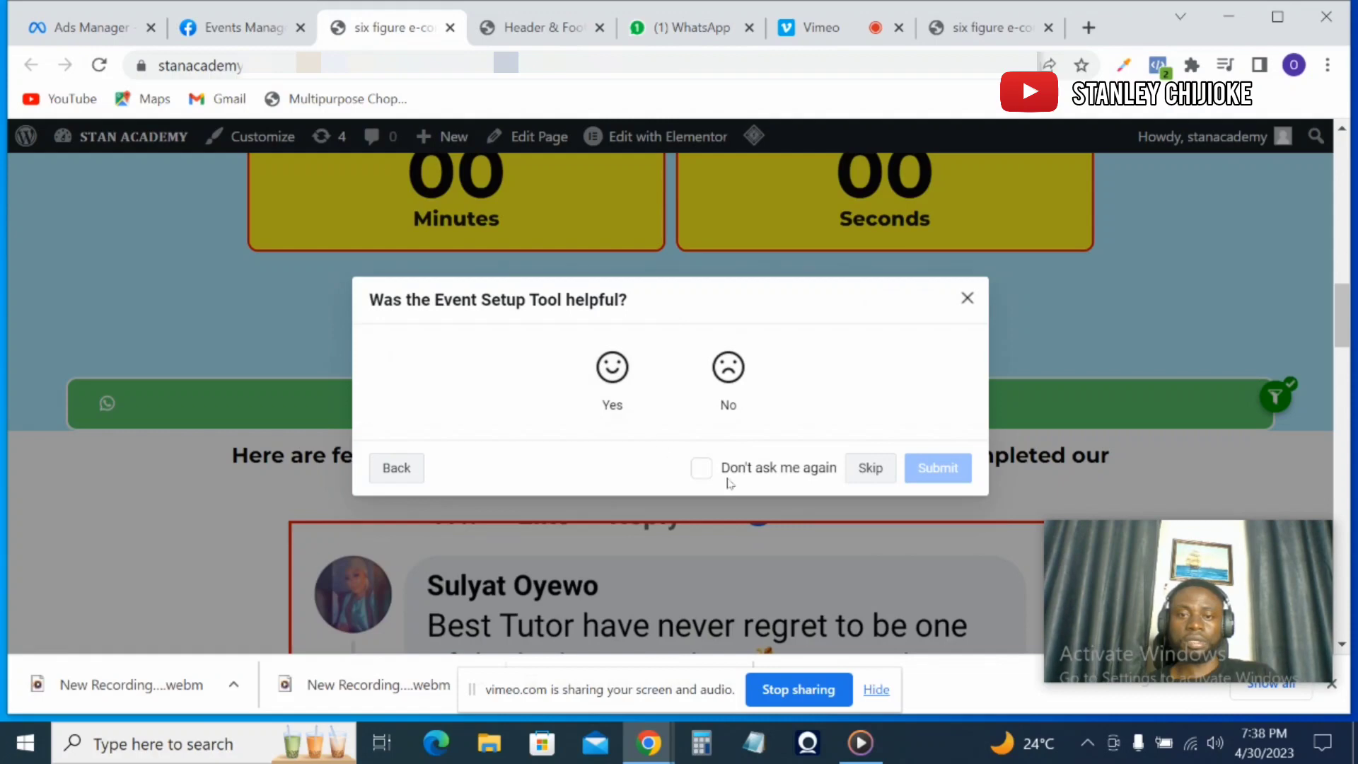
pyautogui.click(867, 468)
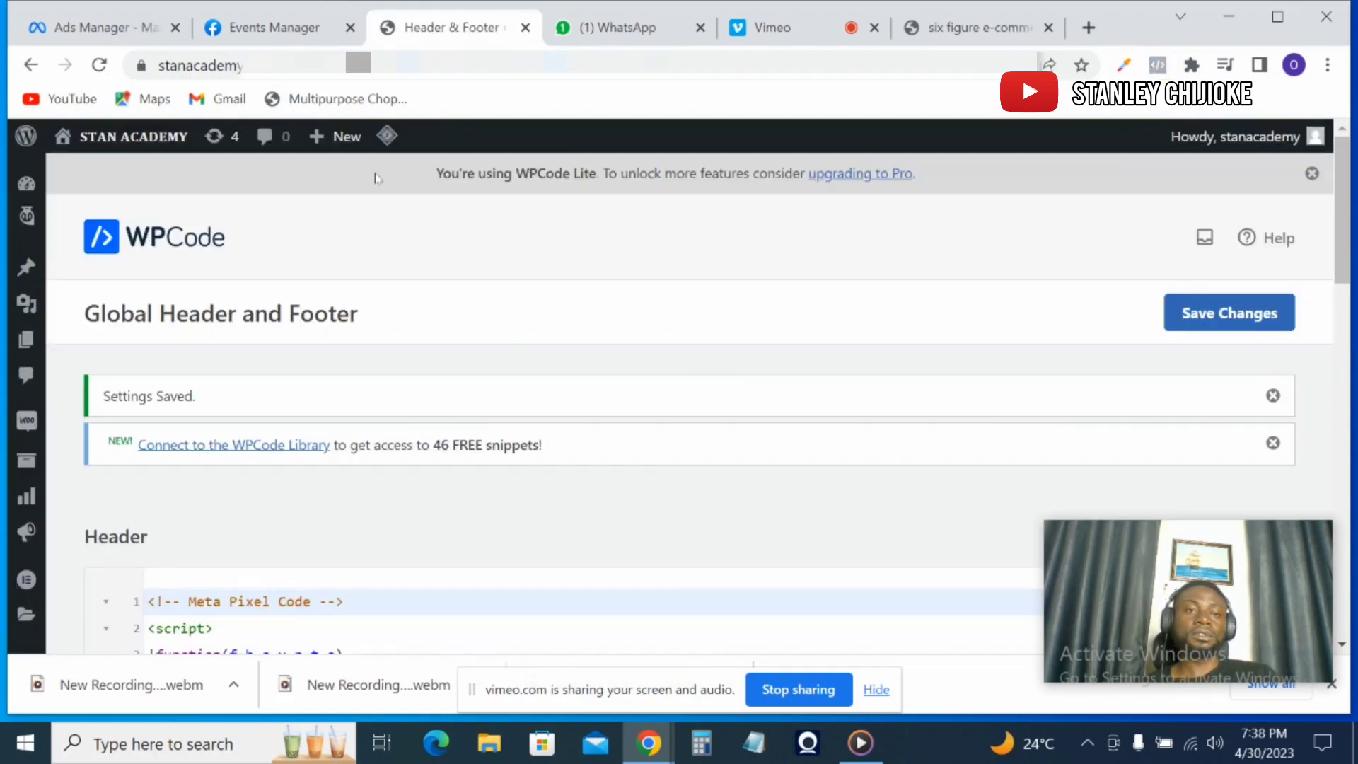
# Step: Return to the Events Manager onboarding, dismiss the Set up events dialog and continue to the Verify domains stage
pyautogui.click(245, 19)
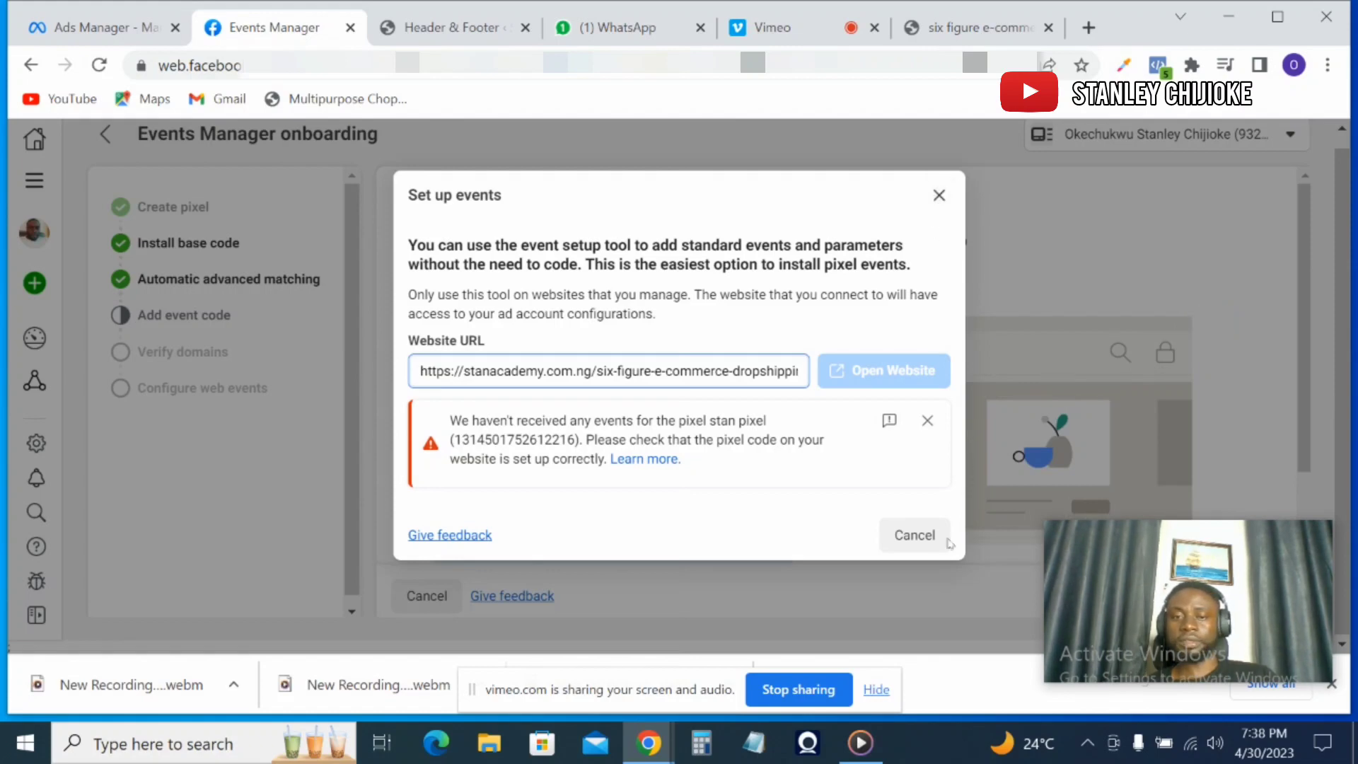
pyautogui.click(914, 541)
pyautogui.moveTo(1168, 562)
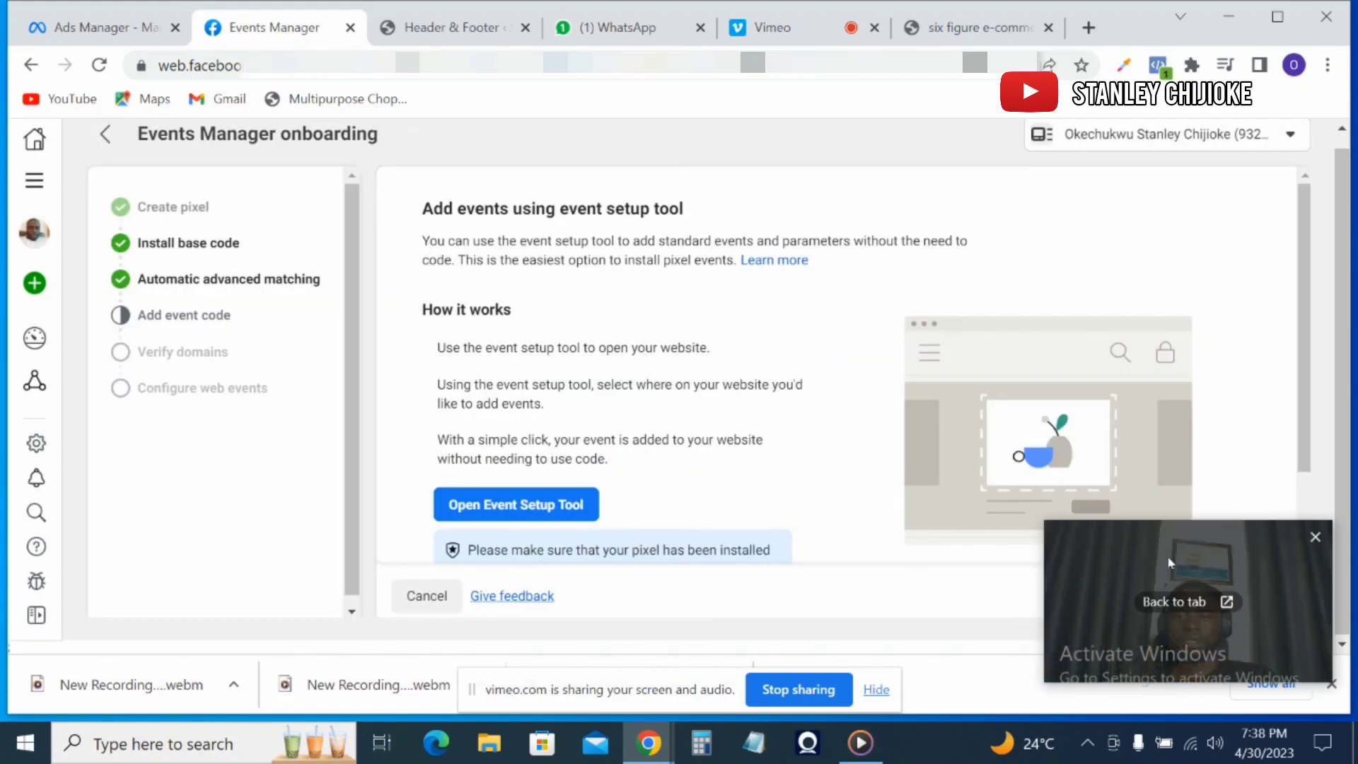
pyautogui.moveTo(1179, 571); pyautogui.dragTo(958, 555)
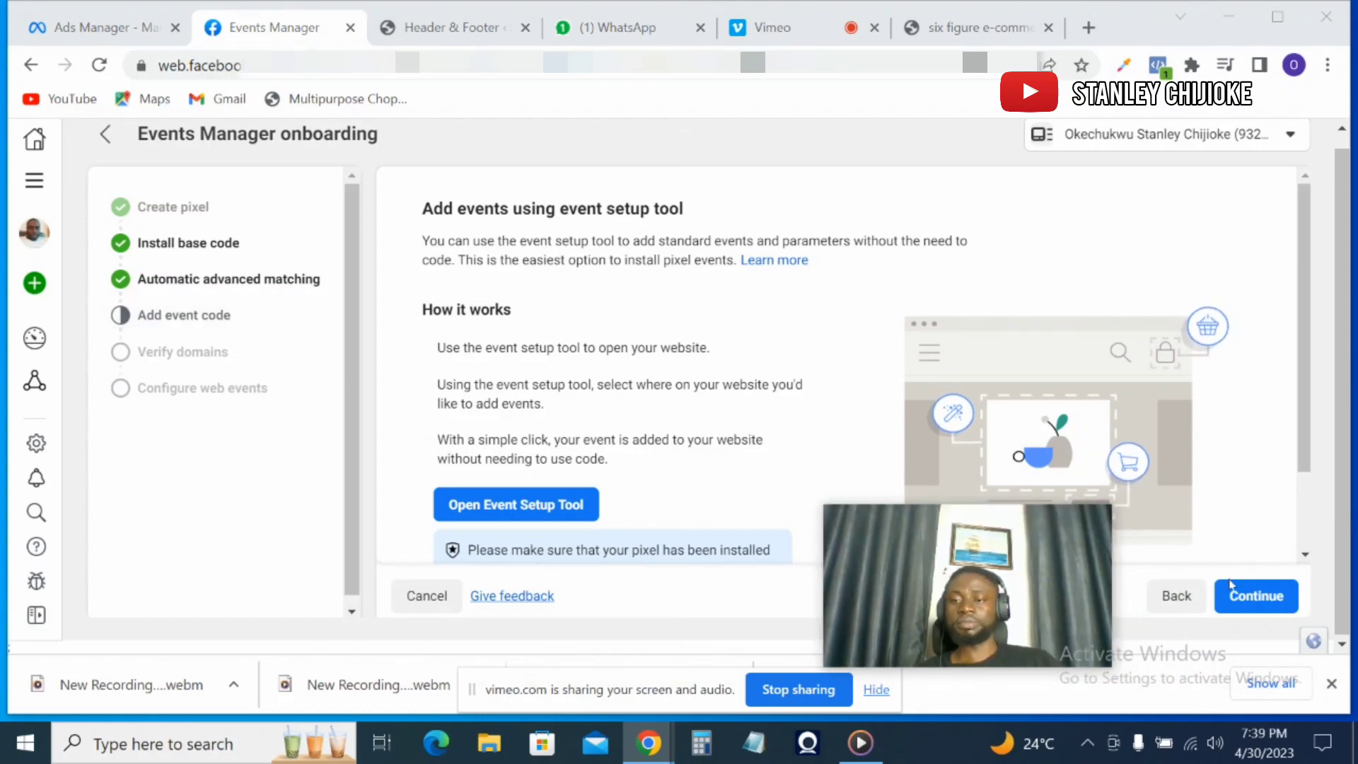
pyautogui.click(1235, 595)
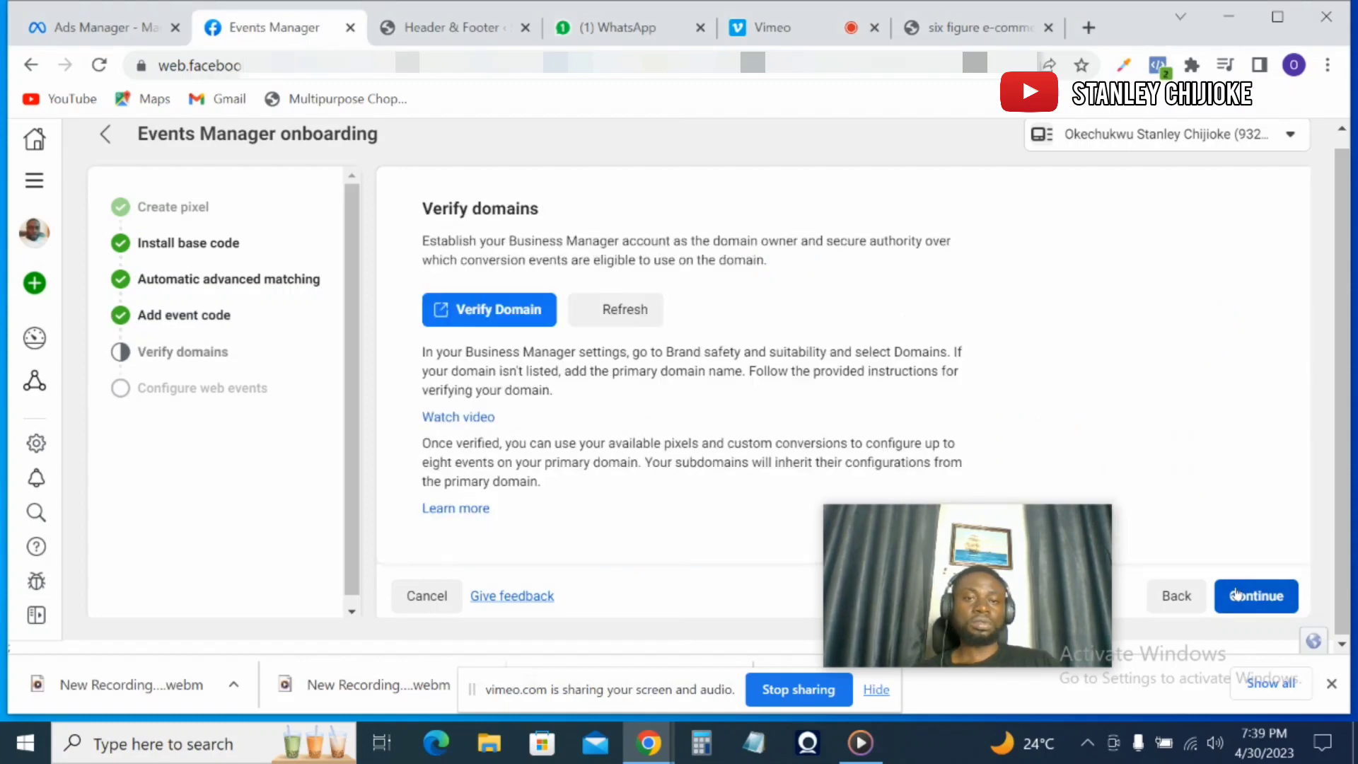
# Step: Try to open domain verification from the Verify domains stage, then return to the Events Manager onboarding
pyautogui.moveTo(985, 530); pyautogui.dragTo(1113, 459)
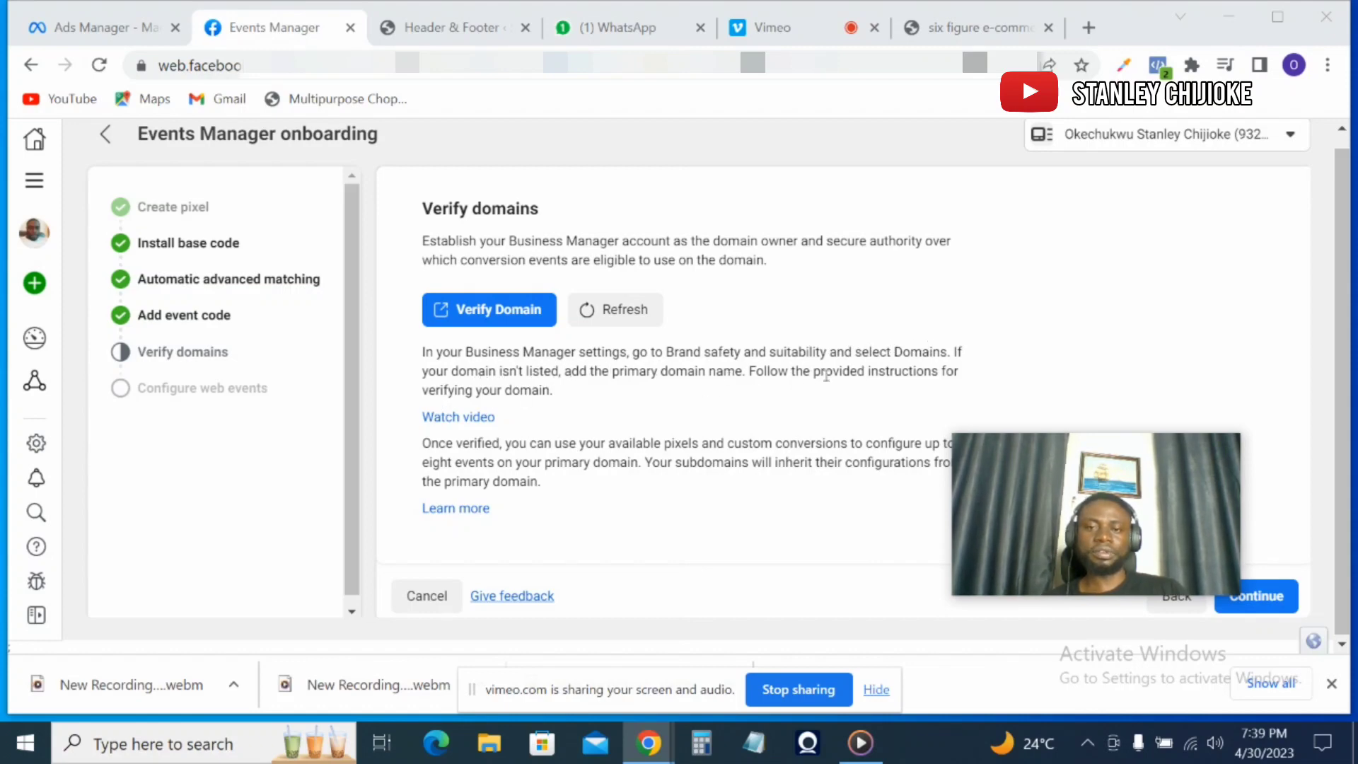
pyautogui.click(488, 317)
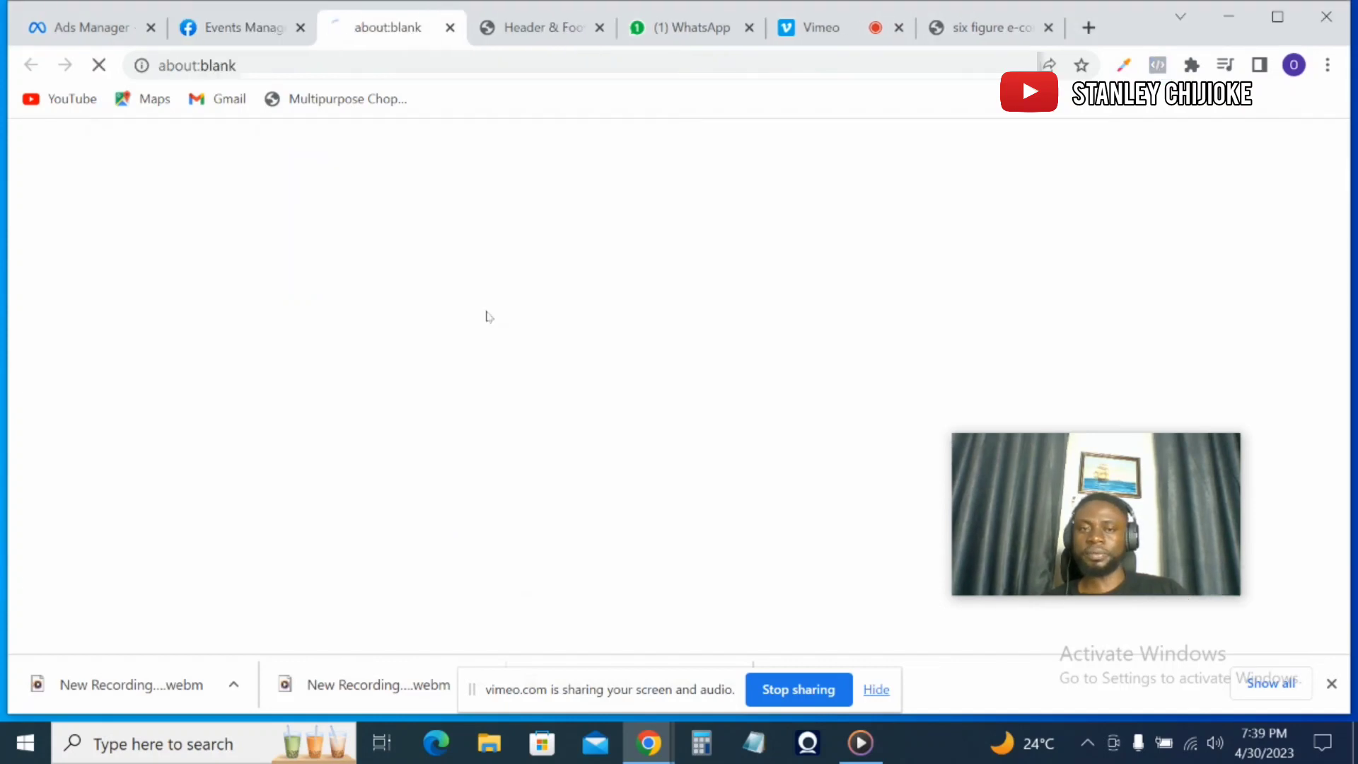
pyautogui.click(233, 31)
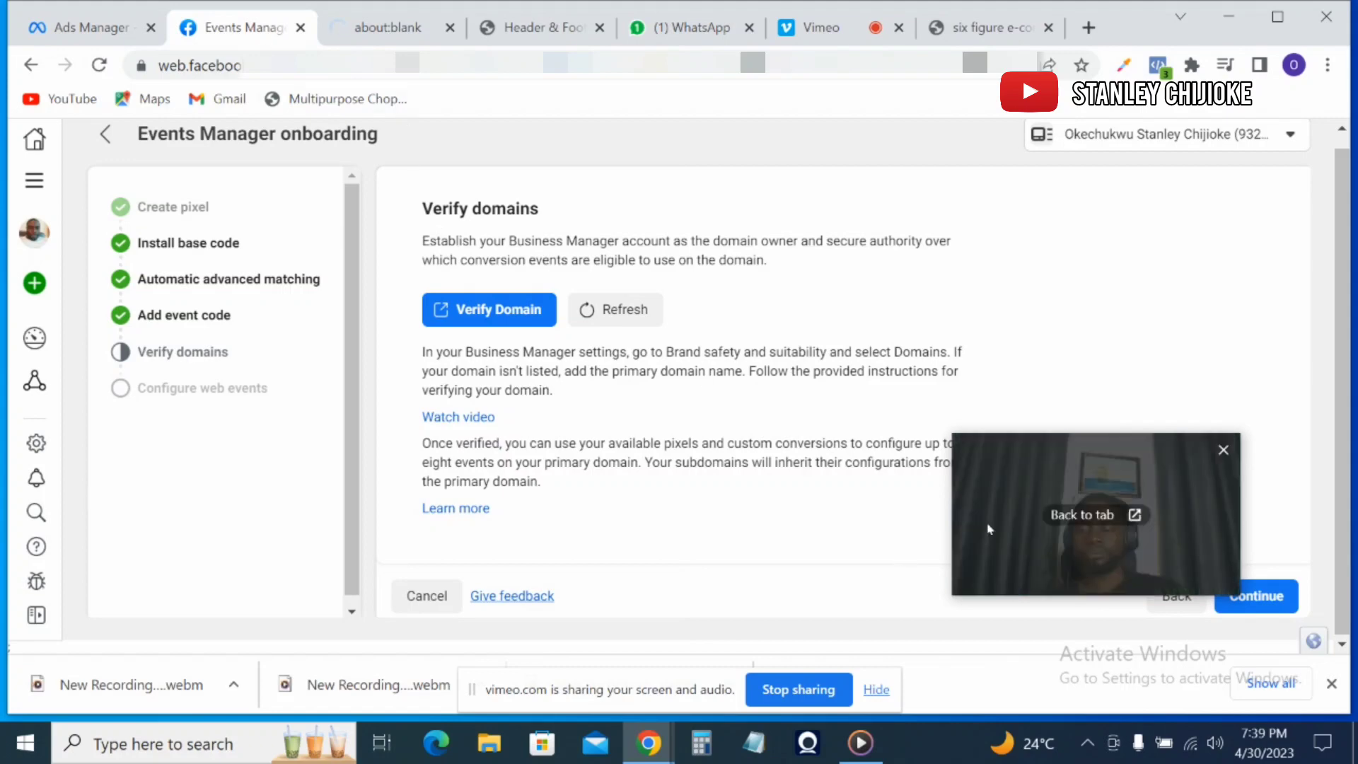
pyautogui.moveTo(1094, 477); pyautogui.dragTo(1049, 573)
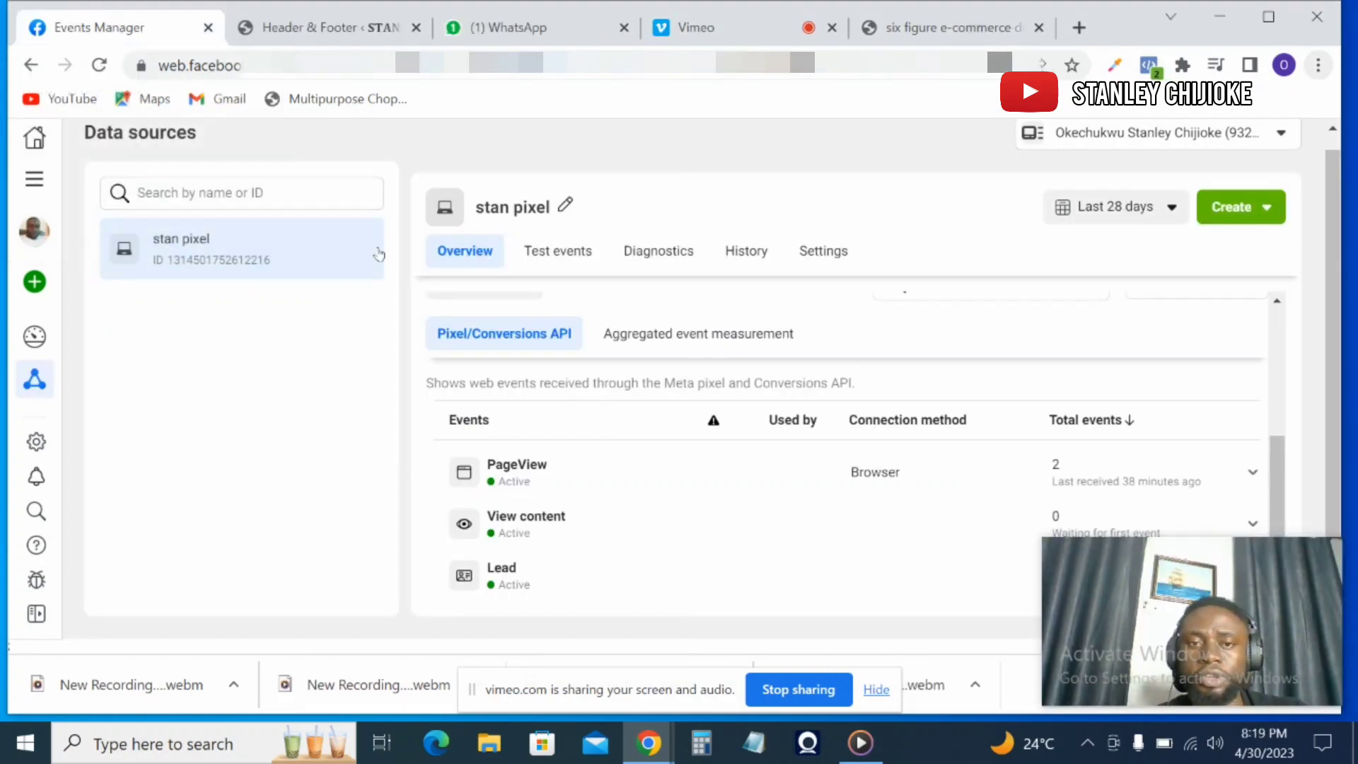
pyautogui.moveTo(861, 428)
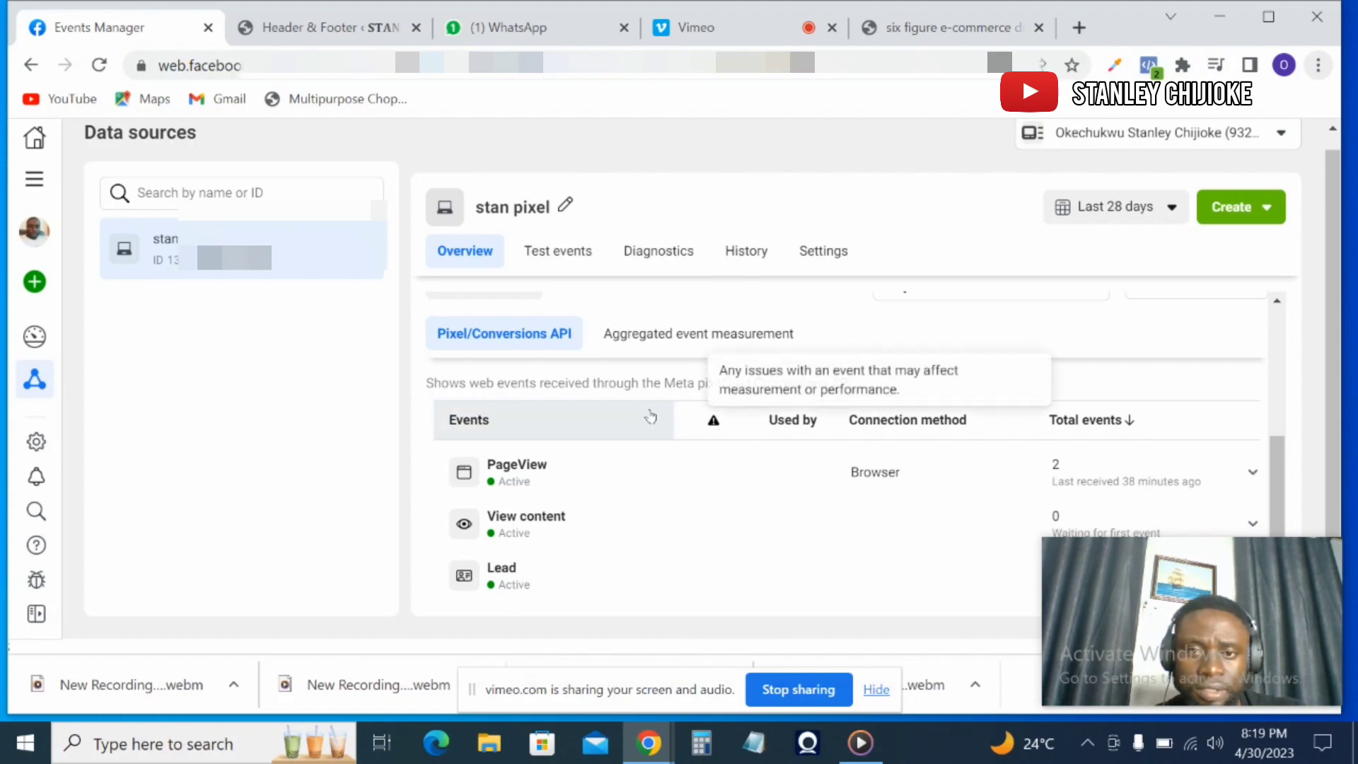
pyautogui.moveTo(712, 422)
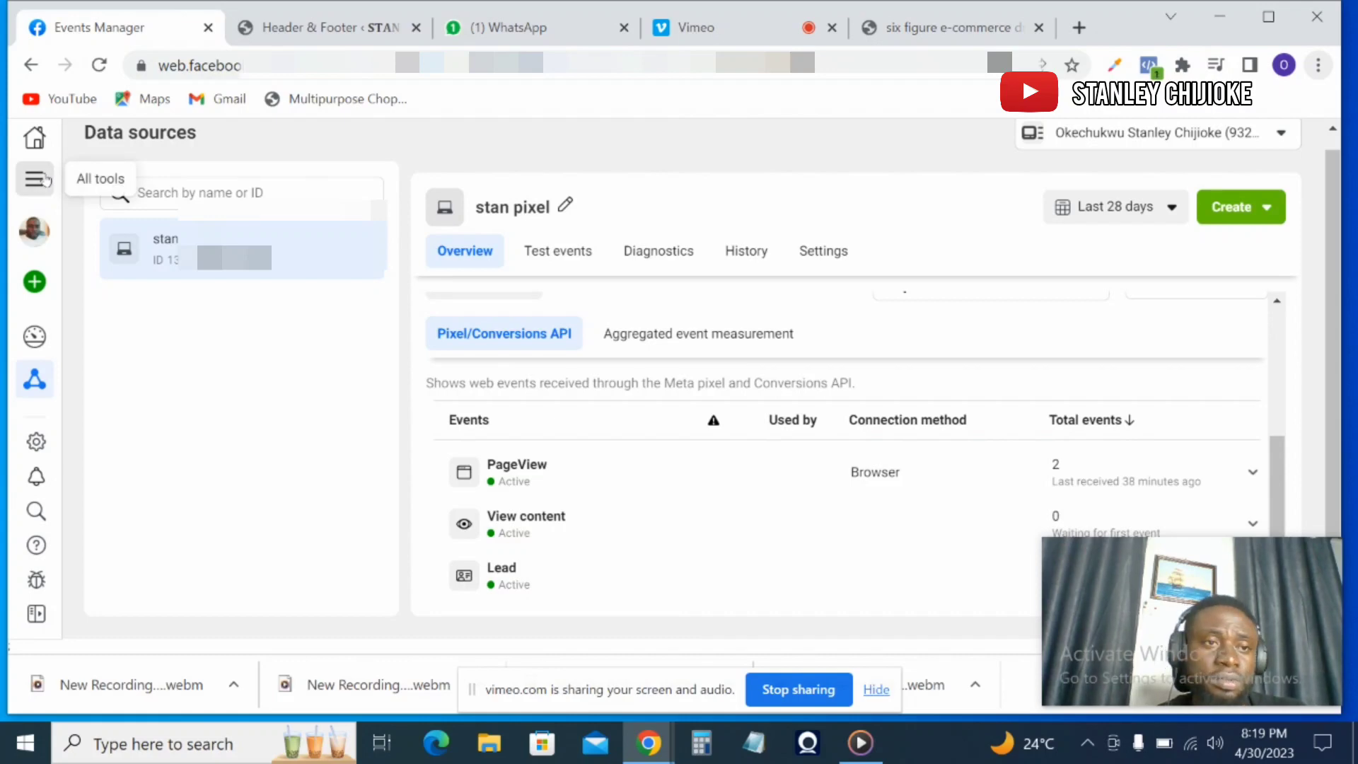
pyautogui.click(43, 180)
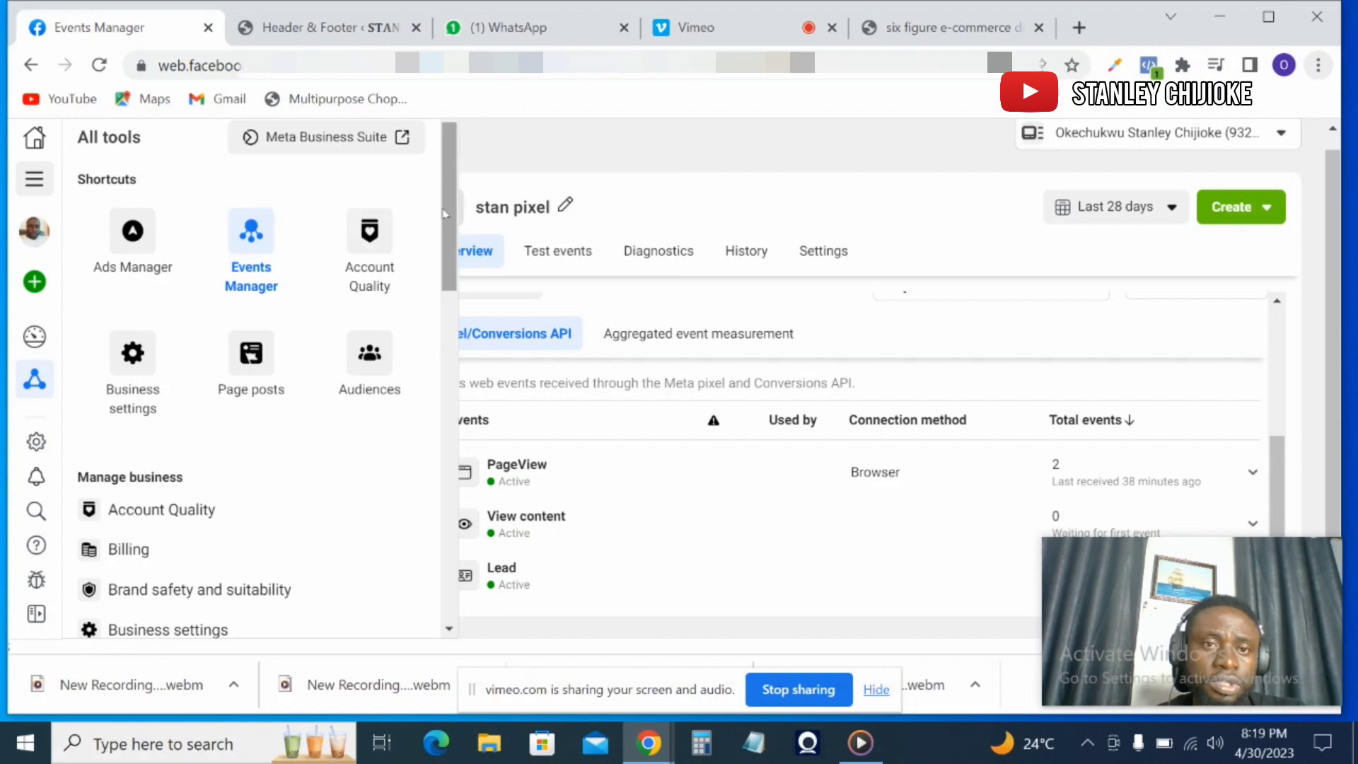
pyautogui.scroll(-4, 444, 214)
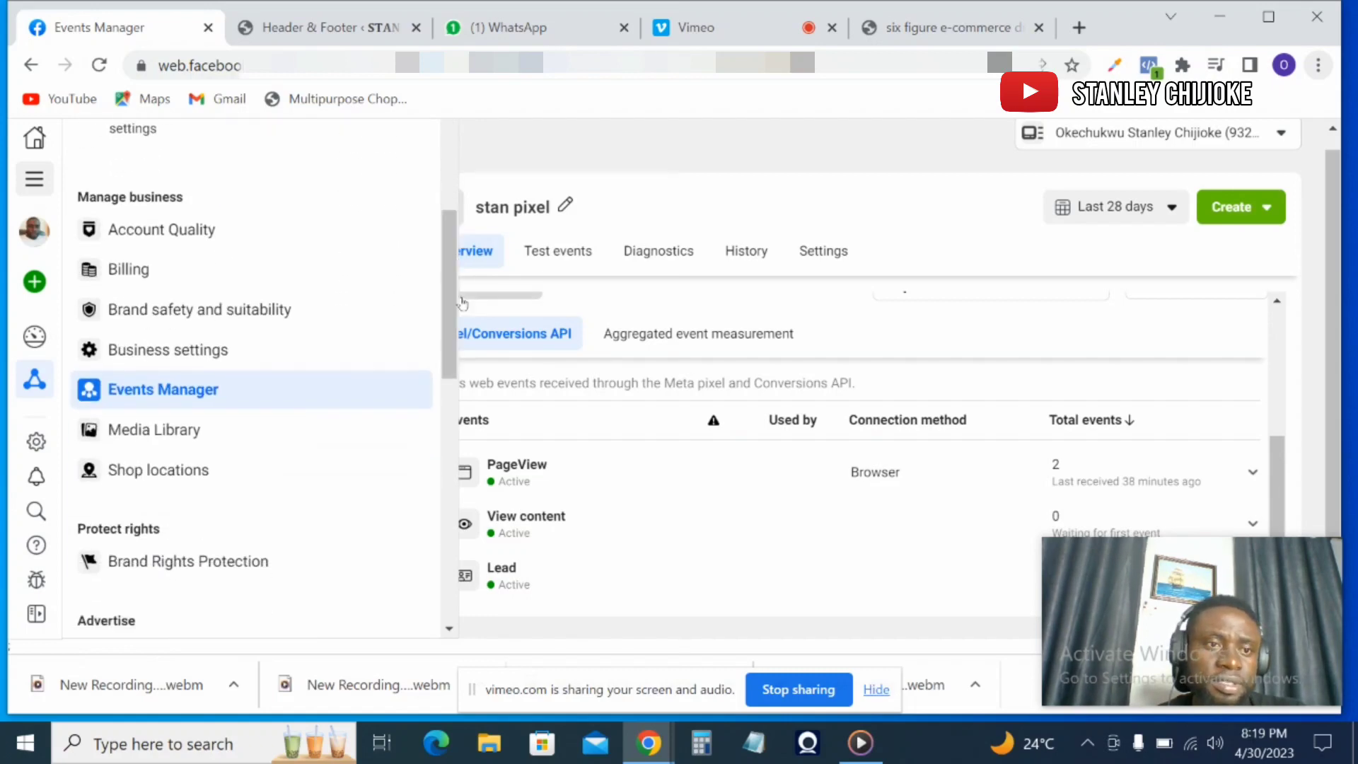
pyautogui.click(176, 391)
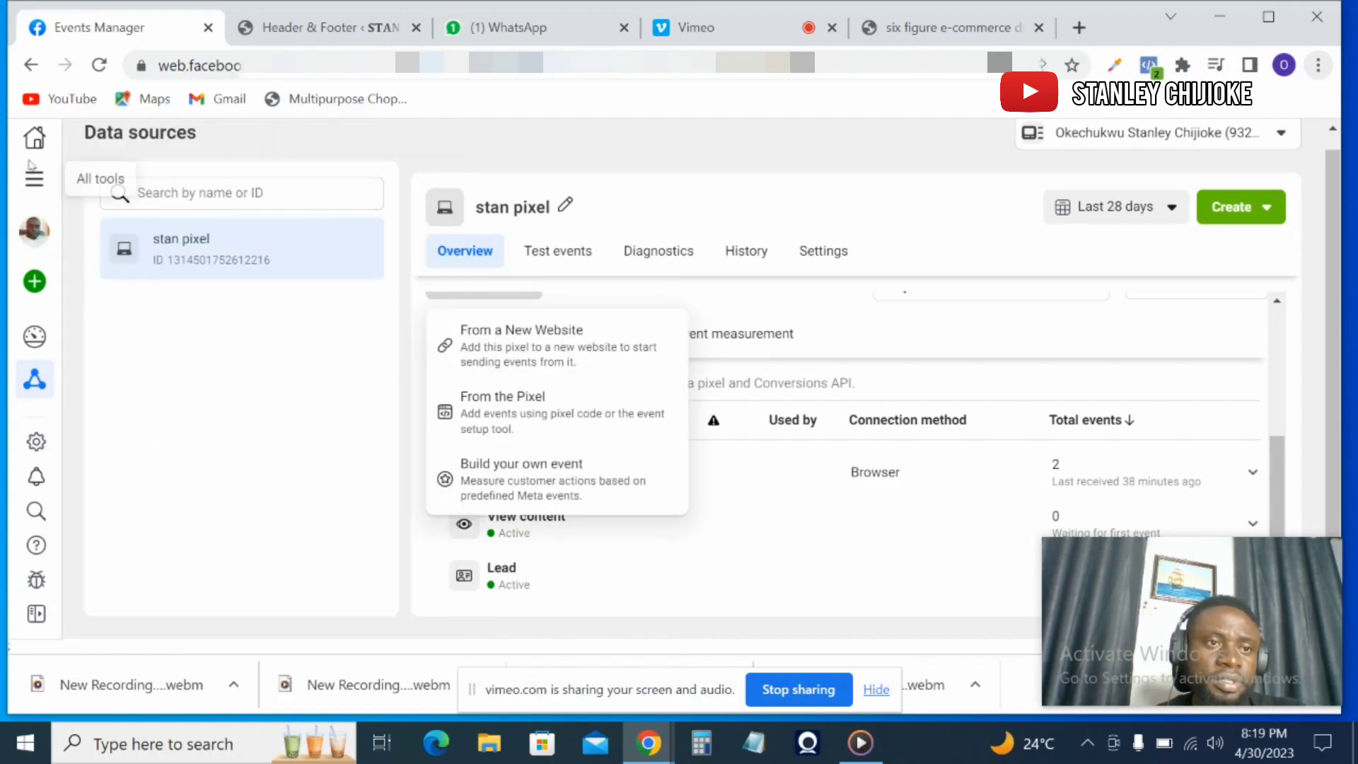
# Step: Open Business settings for the business that has 2 Pages and 0 ad accounts
pyautogui.click(61, 190)
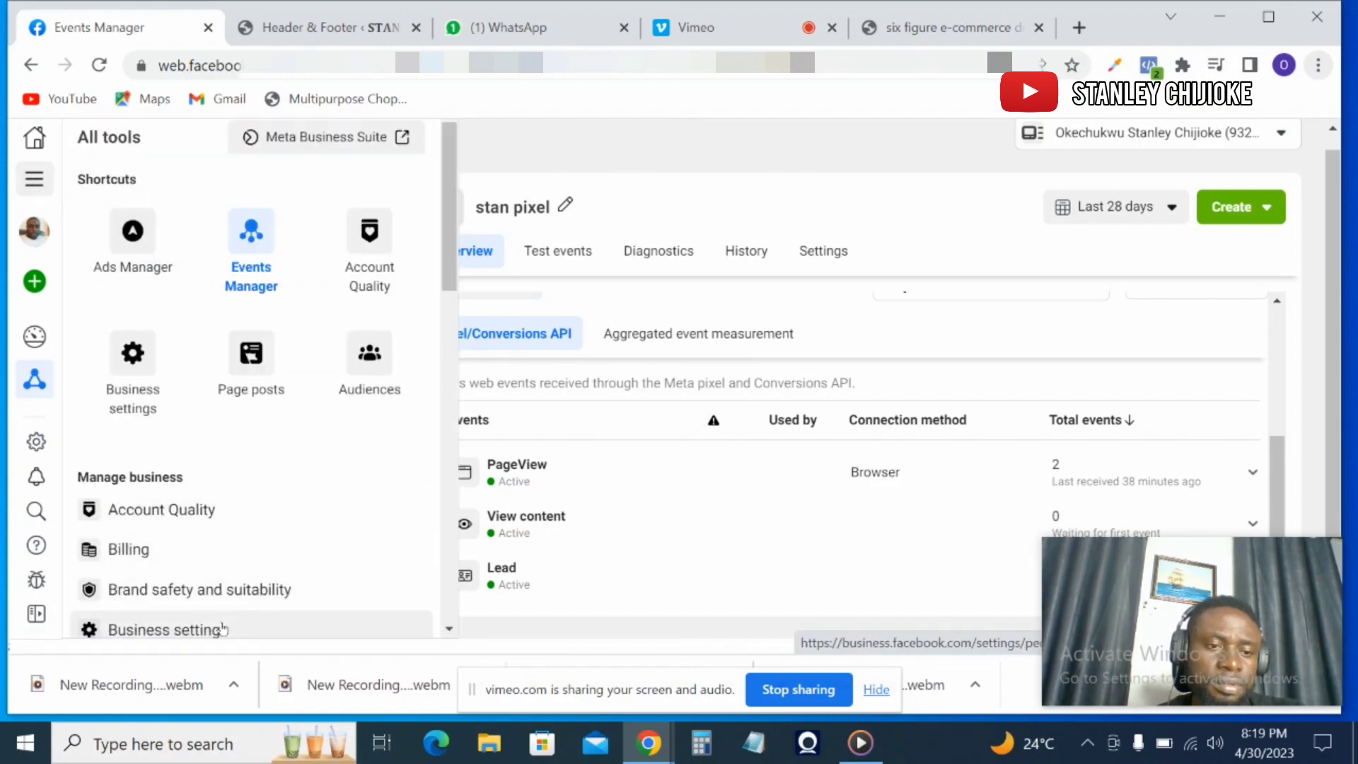
pyautogui.click(223, 629)
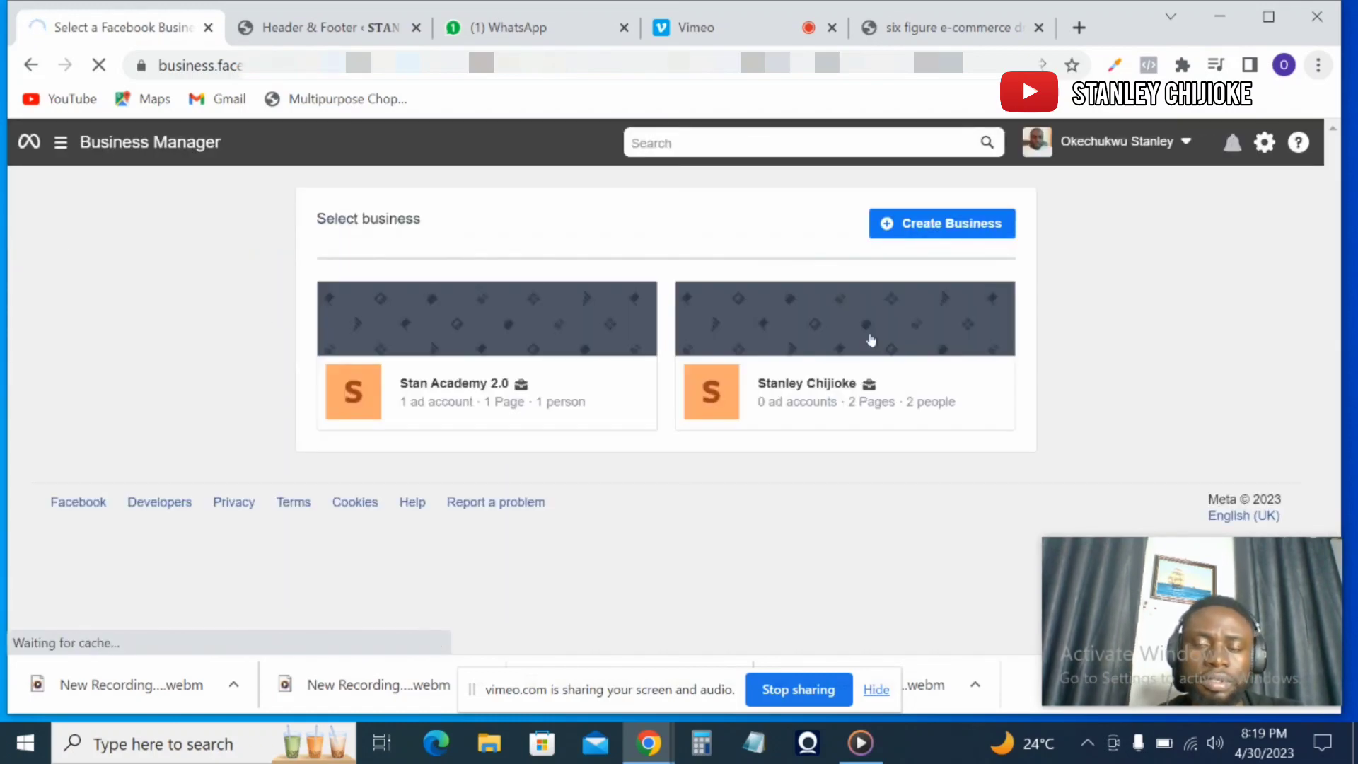
pyautogui.click(871, 340)
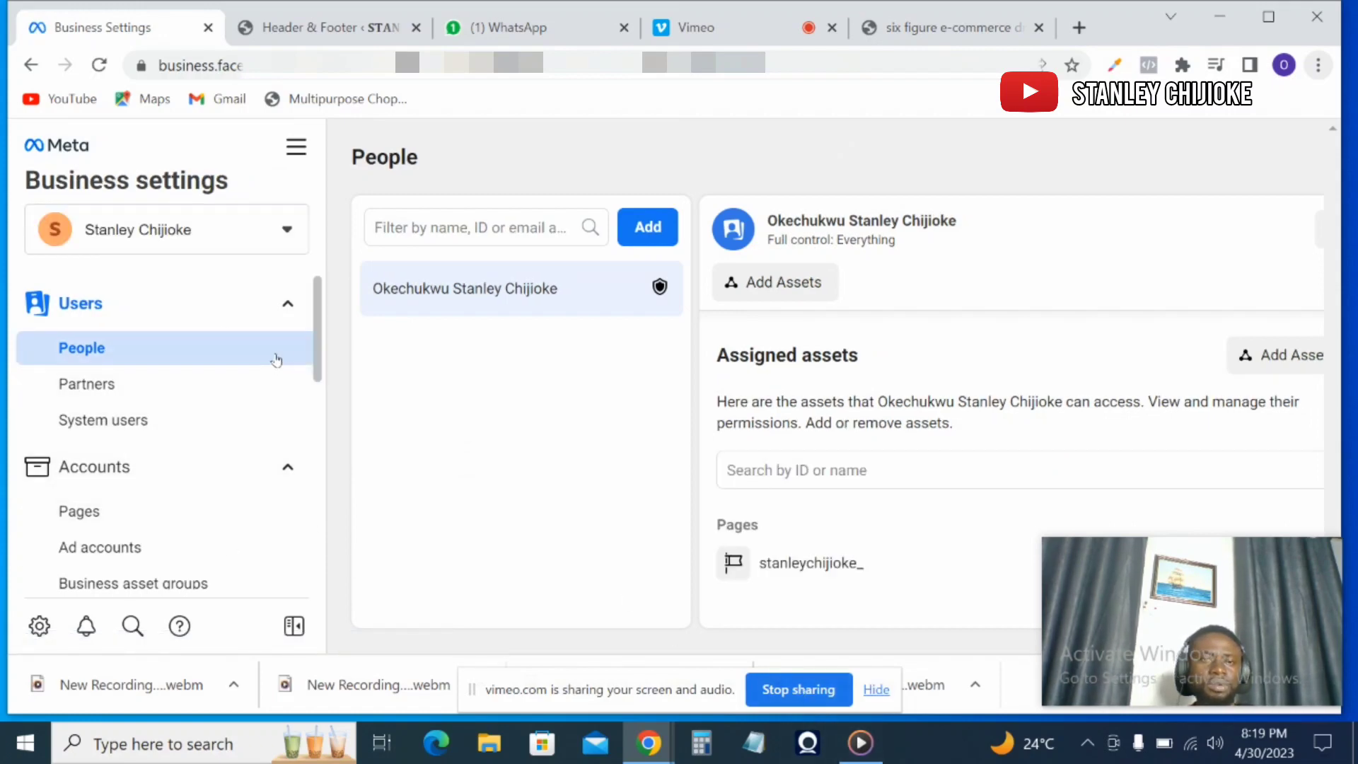
# Step: Expand Brand safety and suitability in the Business settings and open its Domains page
pyautogui.scroll(-1, 320, 348)
pyautogui.moveTo(320, 348); pyautogui.dragTo(312, 446)
pyautogui.click(252, 459)
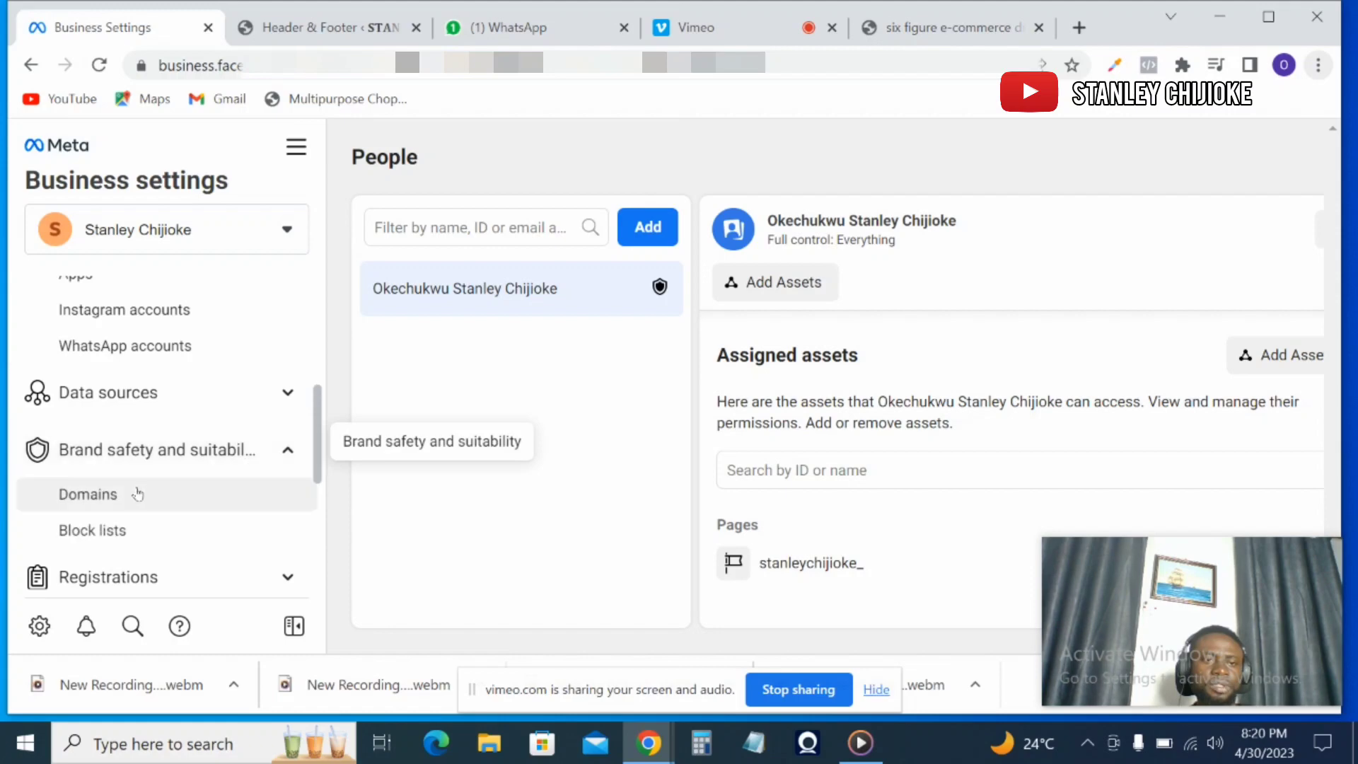
pyautogui.click(135, 495)
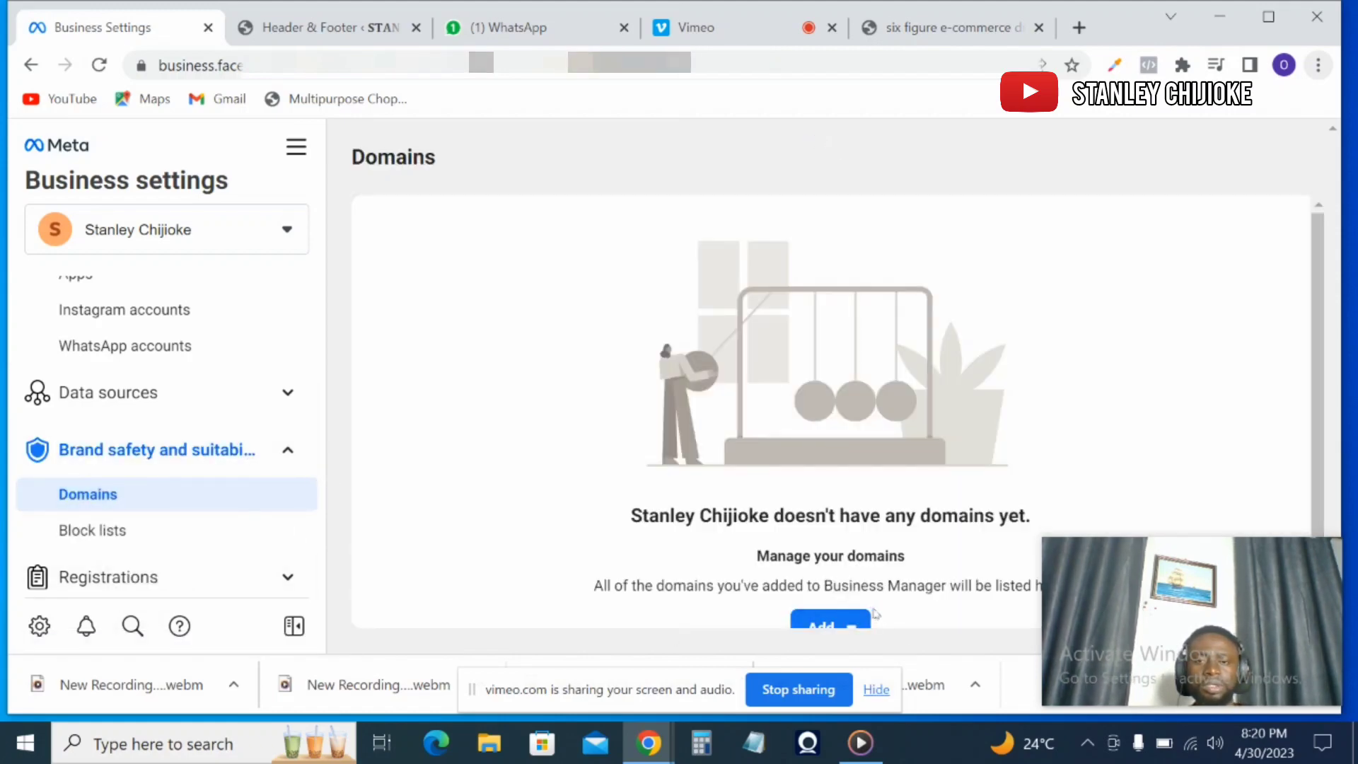
# Step: Create a new domain entry for stanacademy.com.ng on the Domains page
pyautogui.click(847, 624)
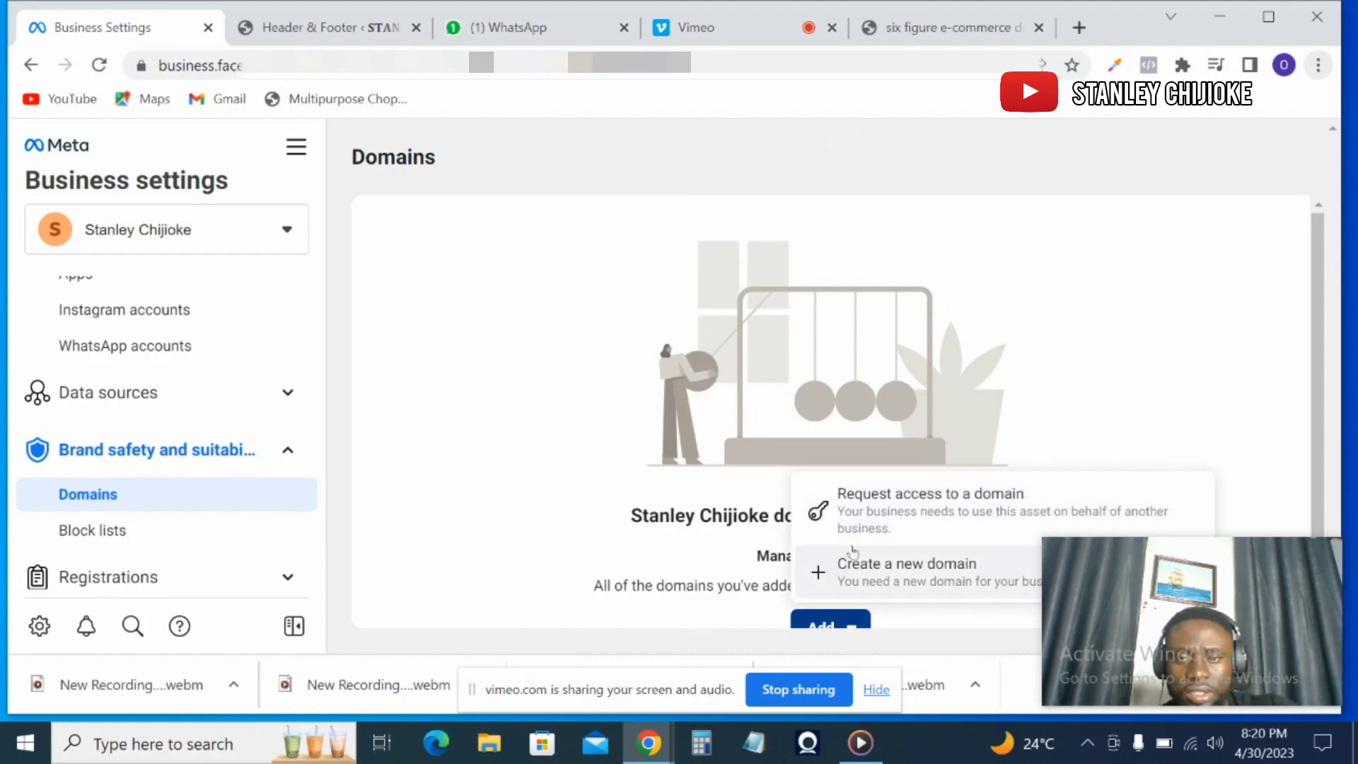
pyautogui.click(918, 580)
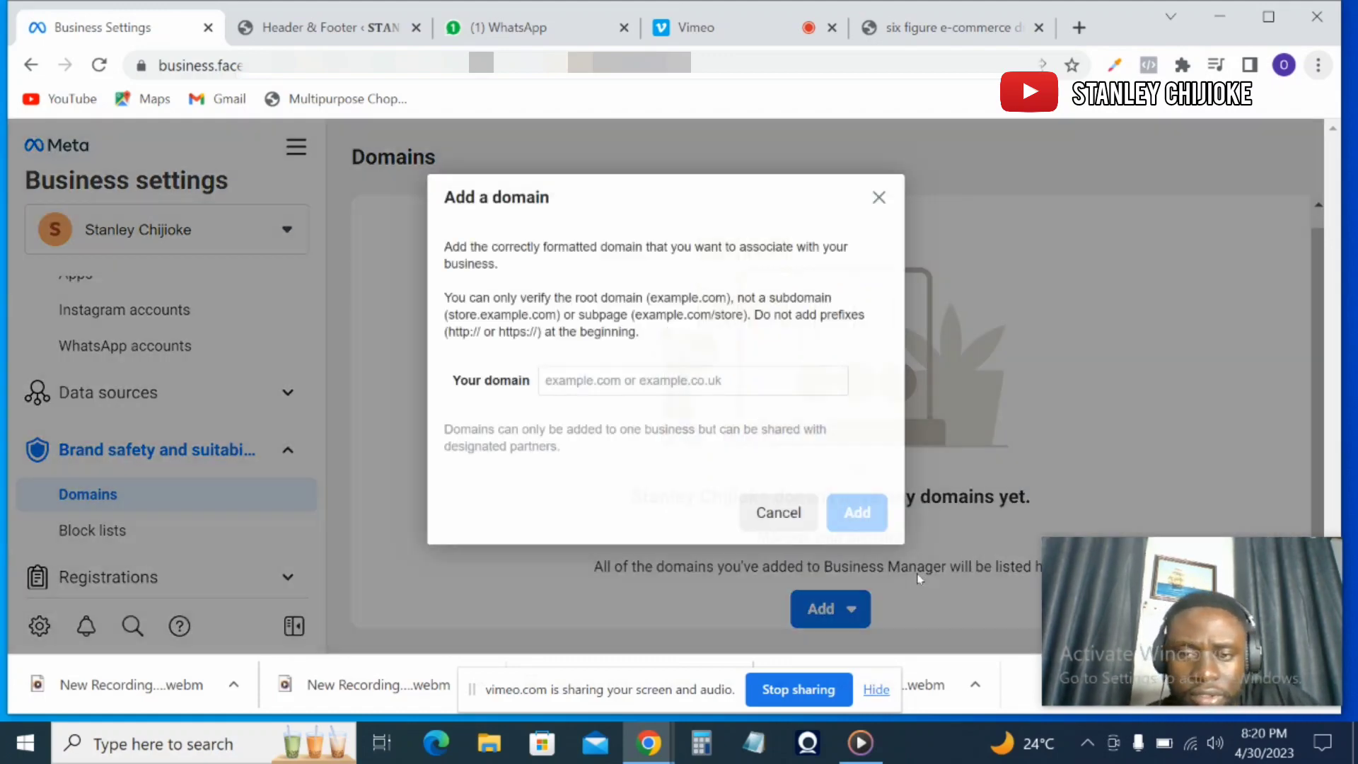
pyautogui.click(697, 380)
pyautogui.write('s')
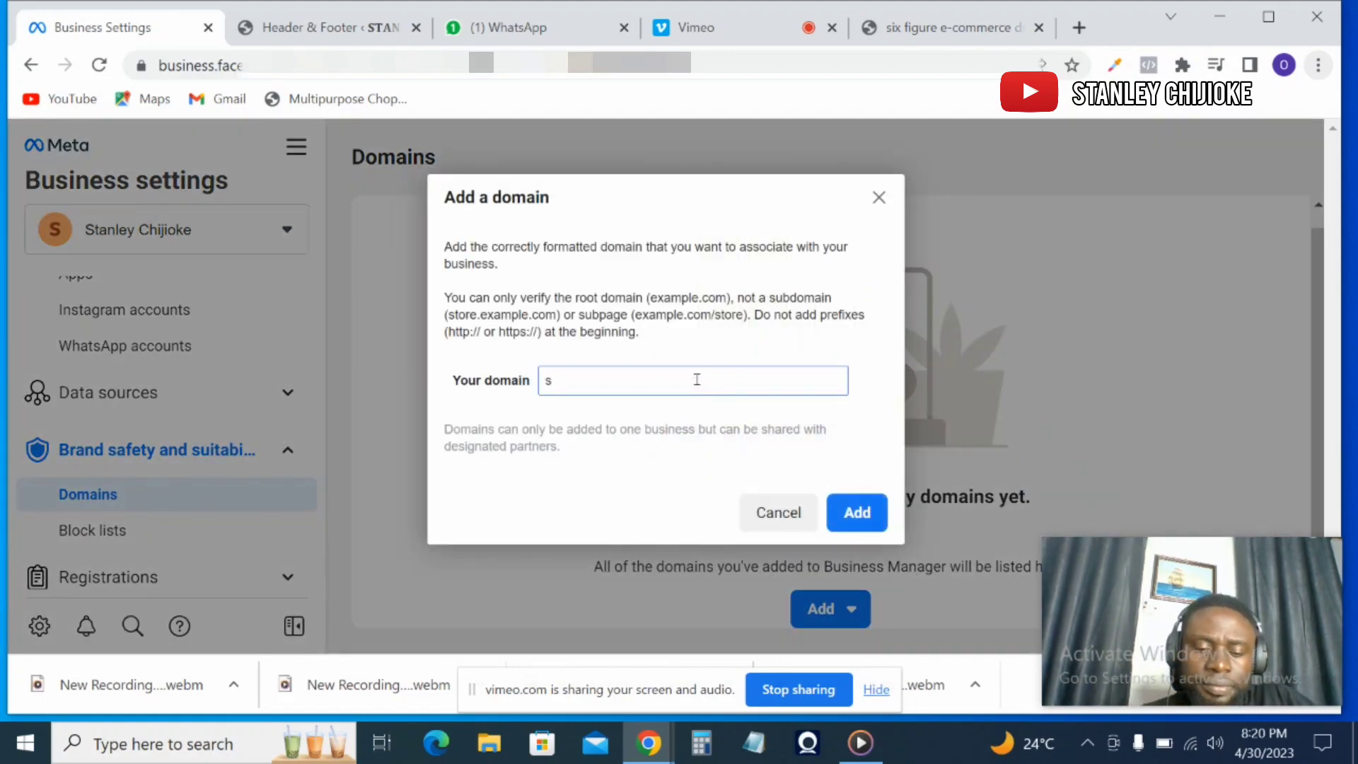
pyautogui.write('tanacademy')
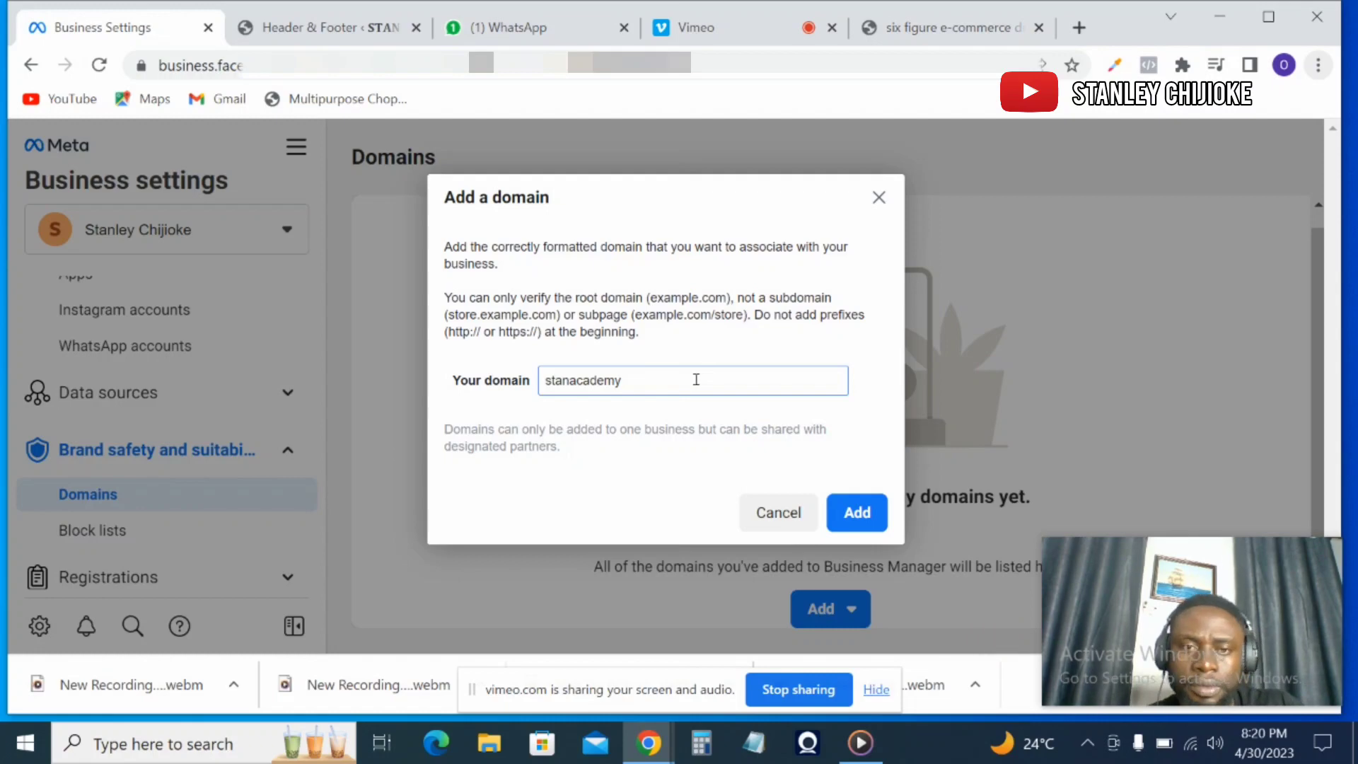
pyautogui.write('.com.ng')
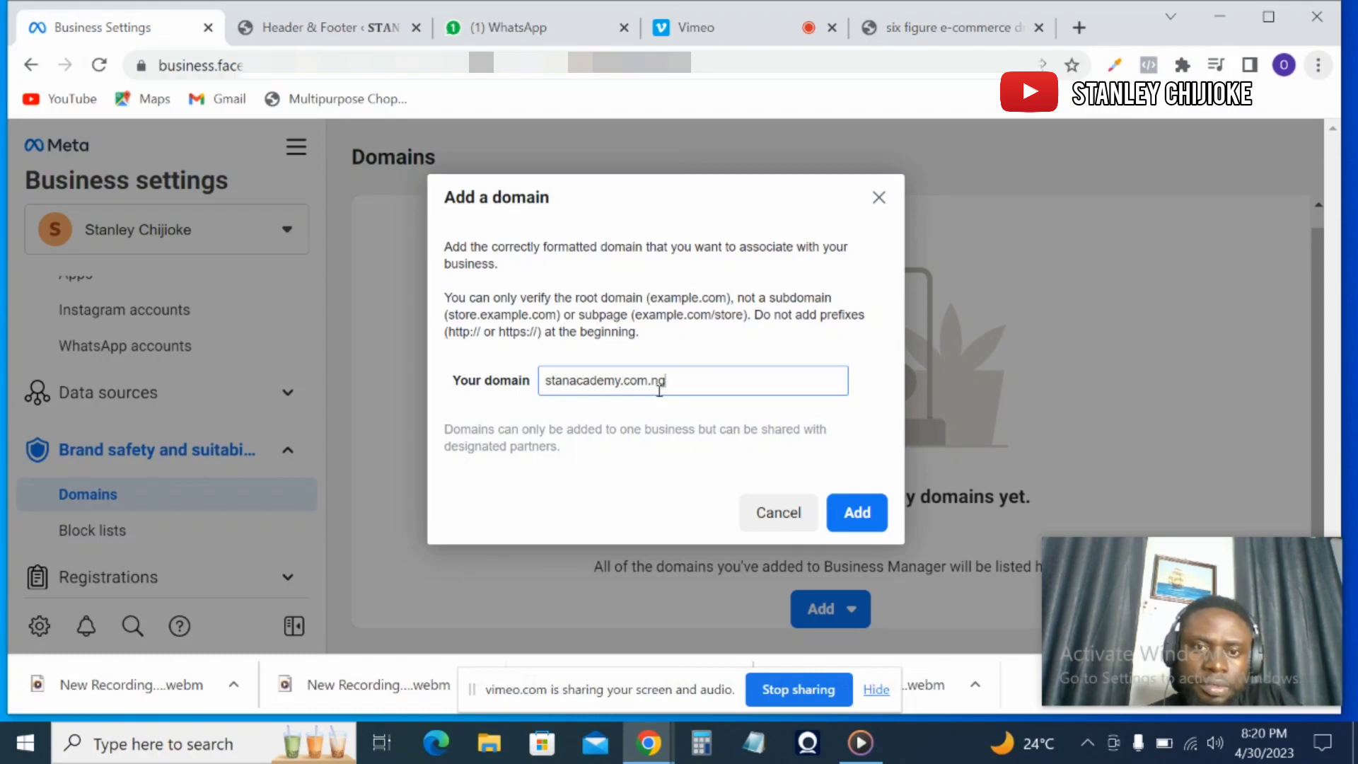
pyautogui.click(849, 510)
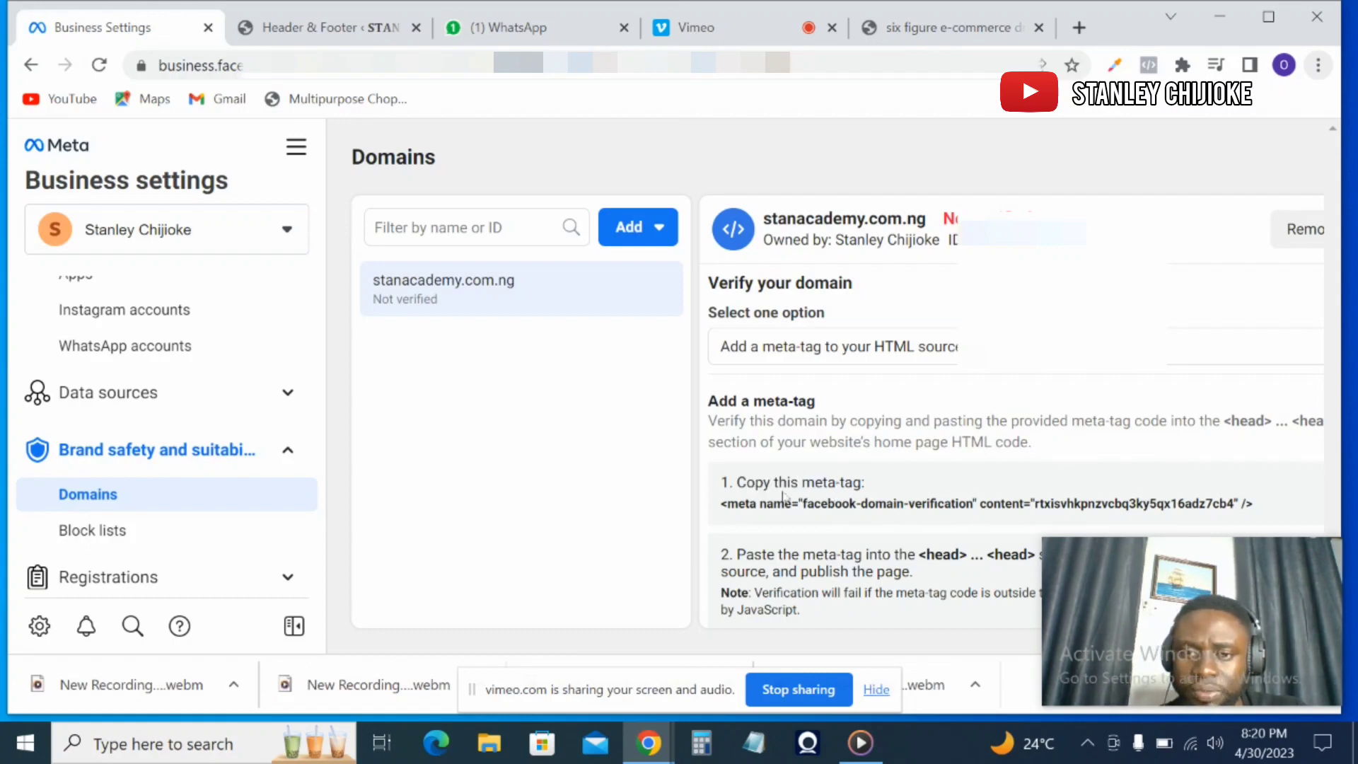
# Step: Copy the domain verification meta-tag into a new line below the Meta Pixel code in the WPCode header scripts and save the changes
pyautogui.doubleClick(758, 485)
pyautogui.click(760, 510)
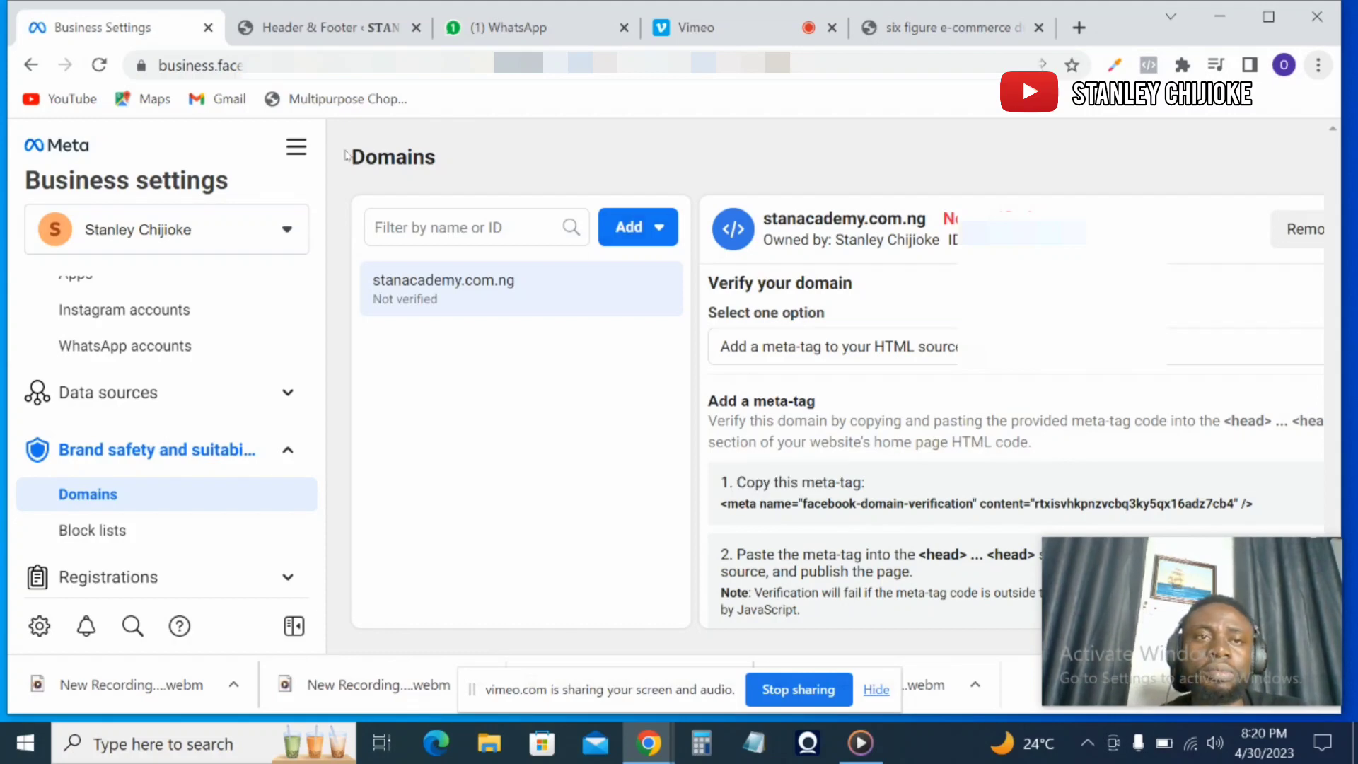
pyautogui.click(317, 19)
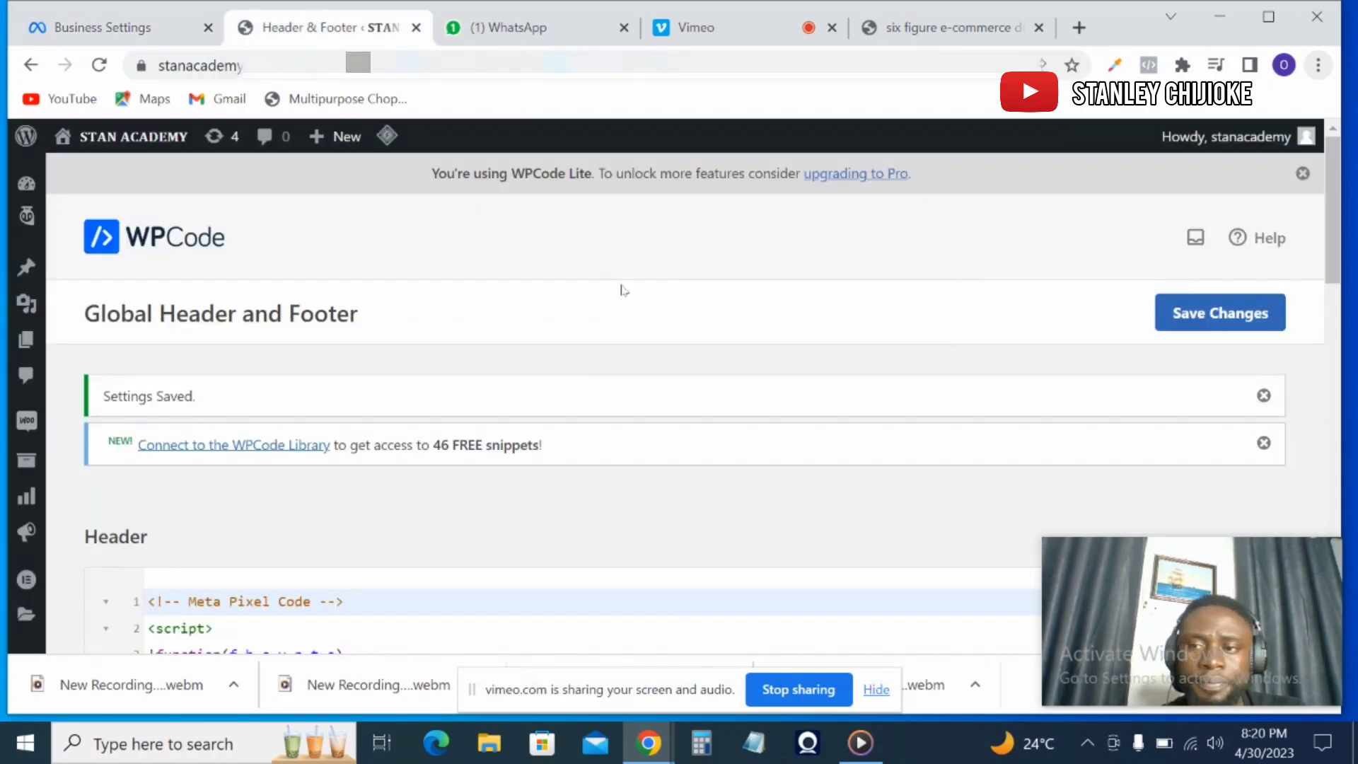
pyautogui.moveTo(1320, 204); pyautogui.dragTo(1277, 400)
pyautogui.click(678, 424)
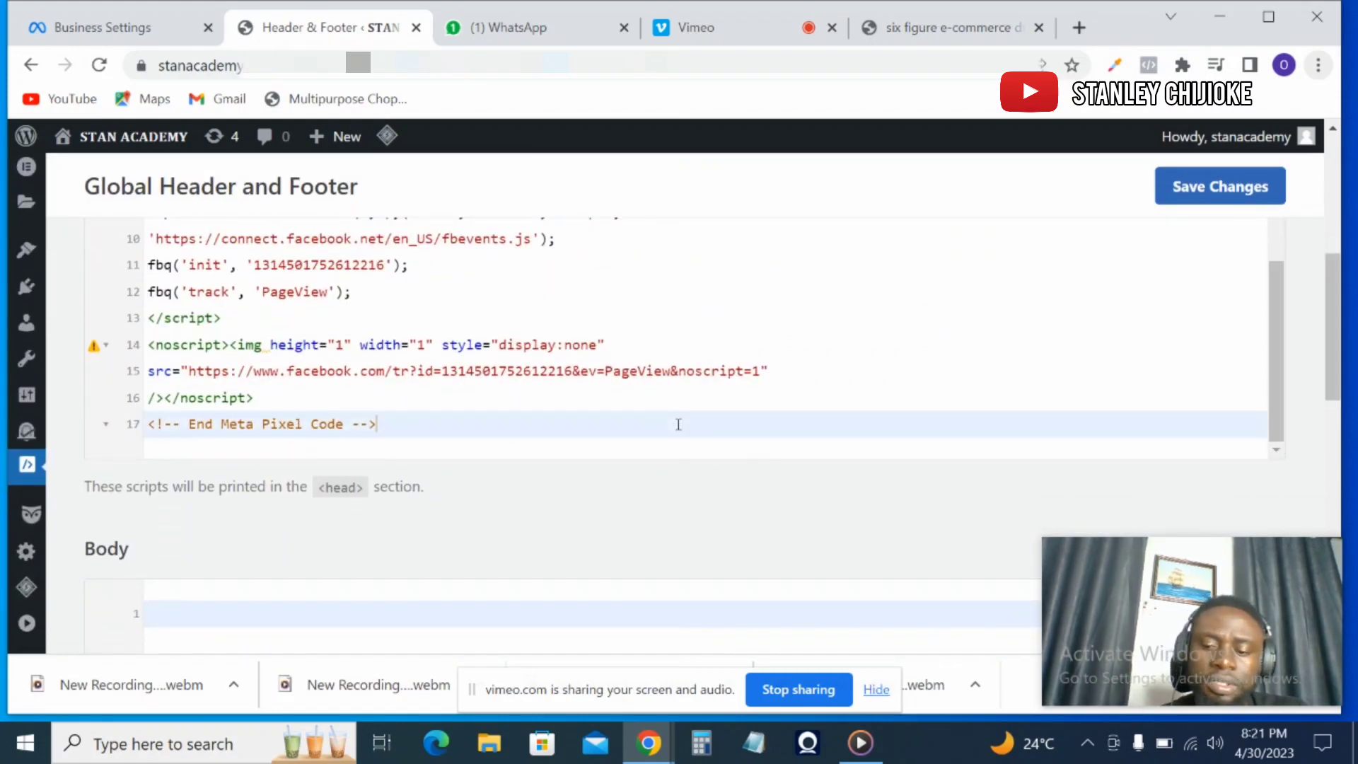
pyautogui.press('Return')
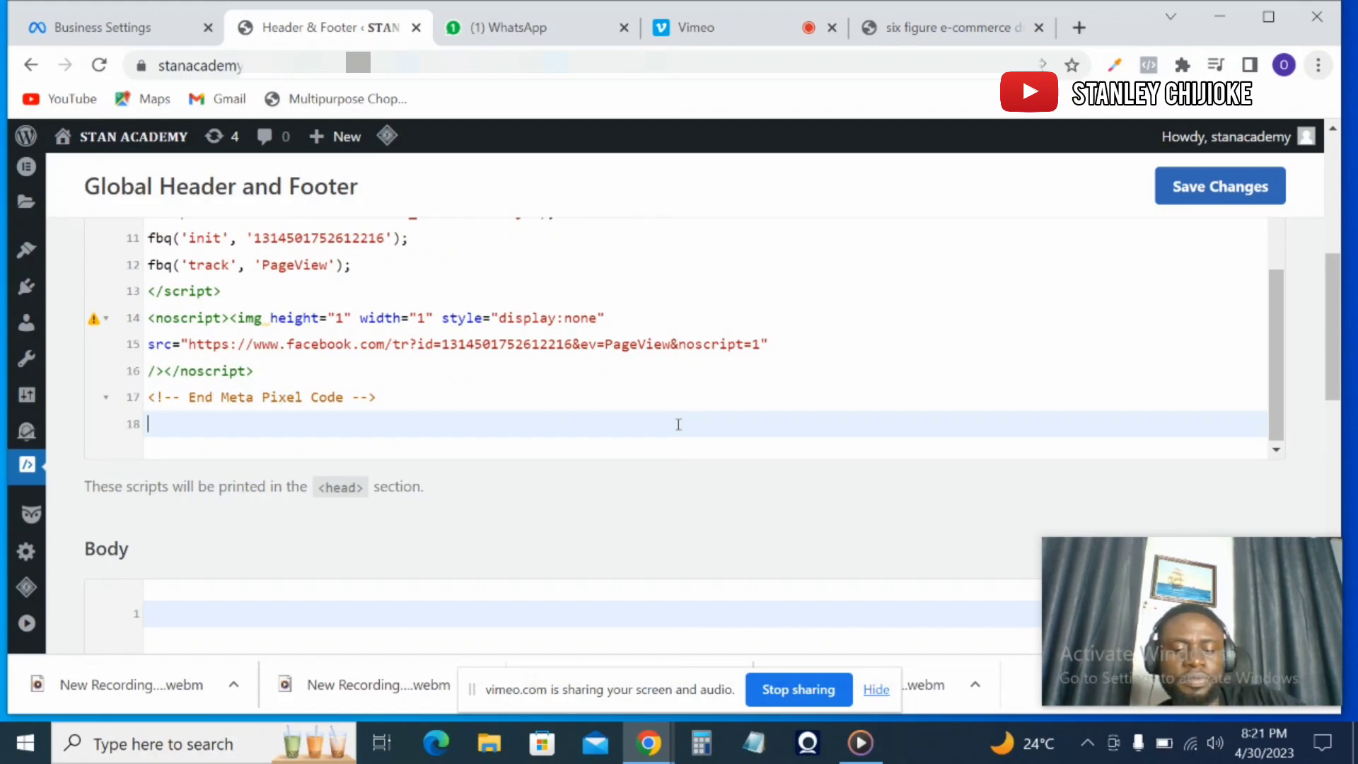
pyautogui.hotkey('ctrl', 'v')
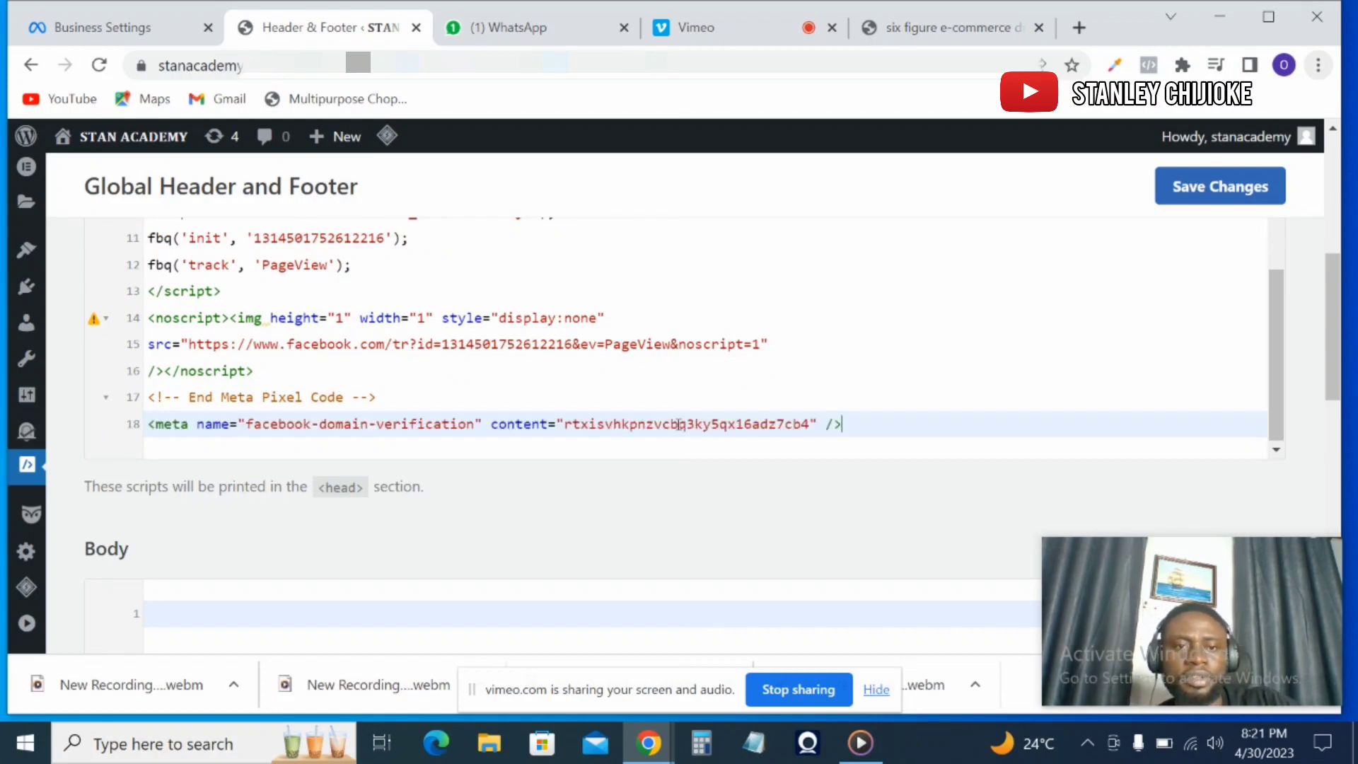
pyautogui.click(1204, 186)
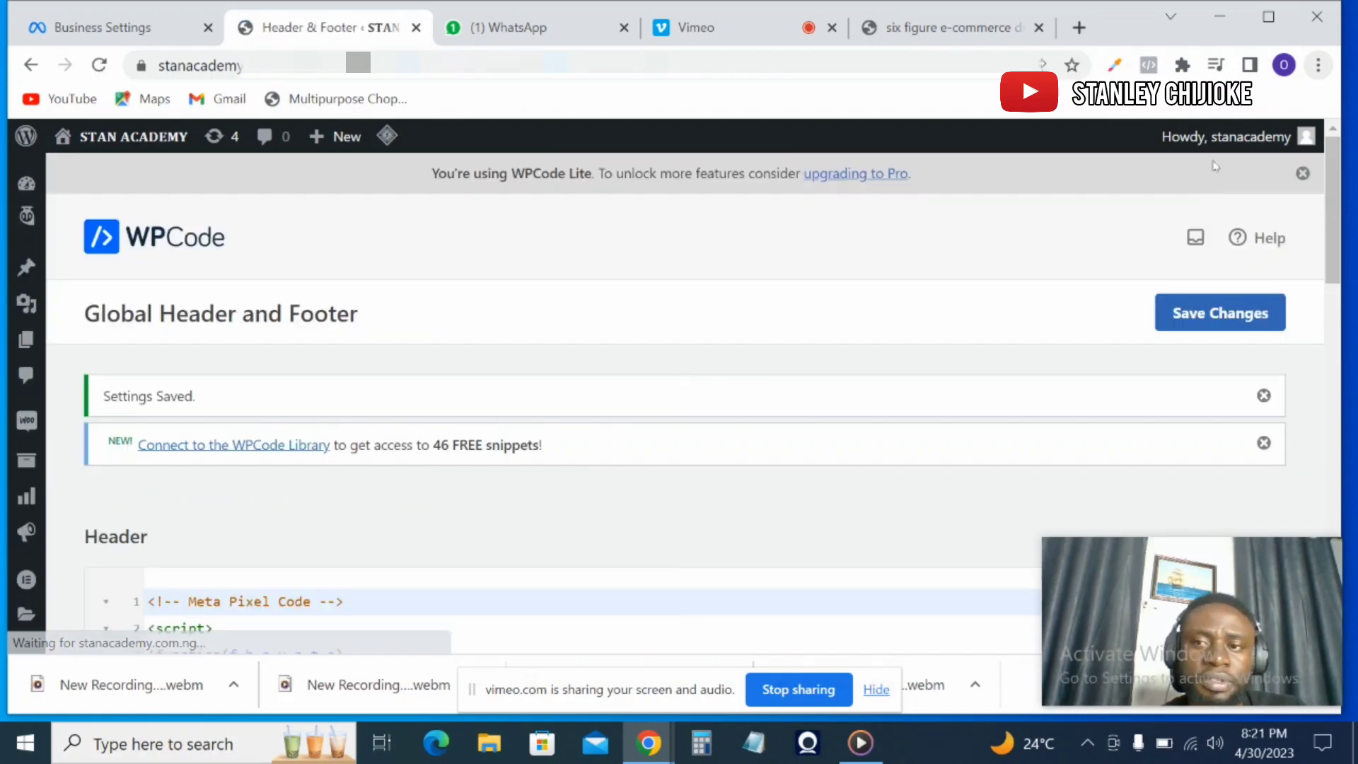
# Step: Go from the Business settings to Events Manager and review the event list in the stan pixel overview
pyautogui.click(126, 22)
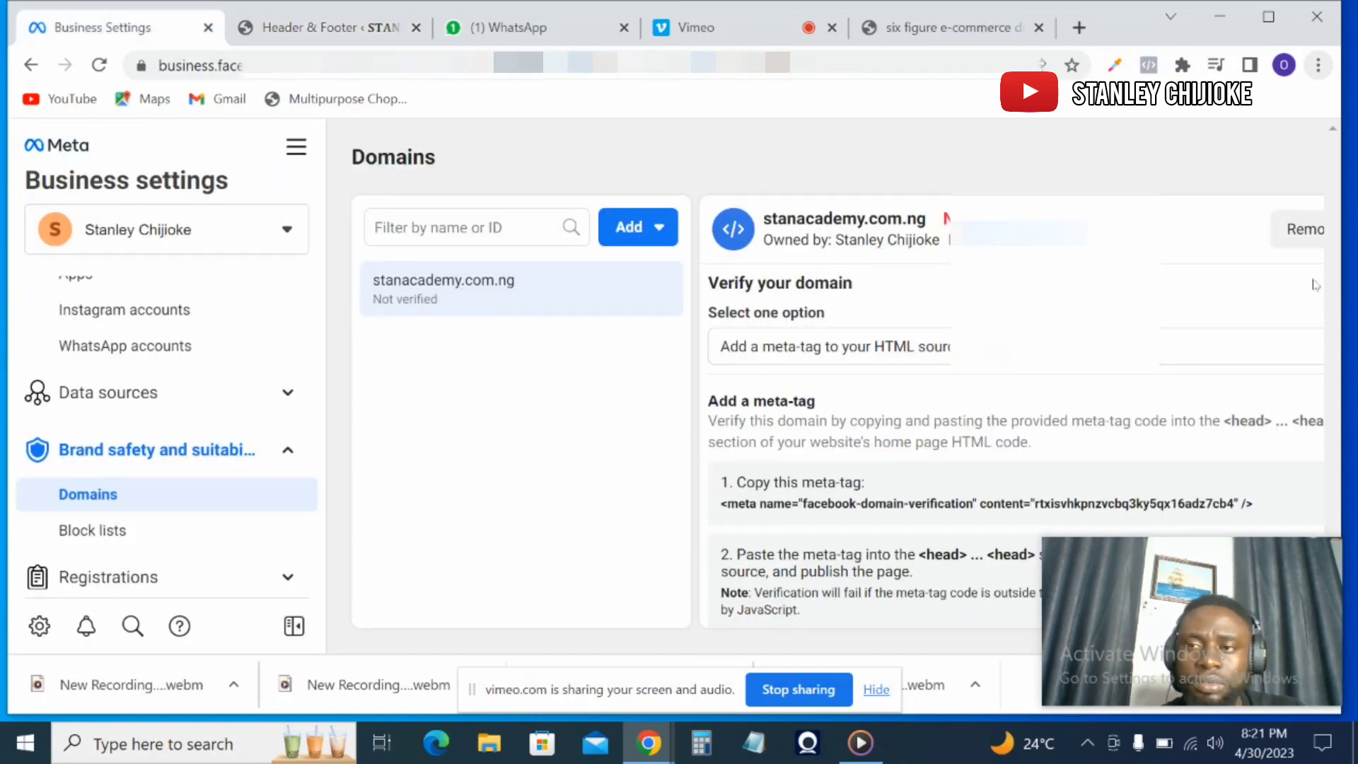
pyautogui.click(298, 146)
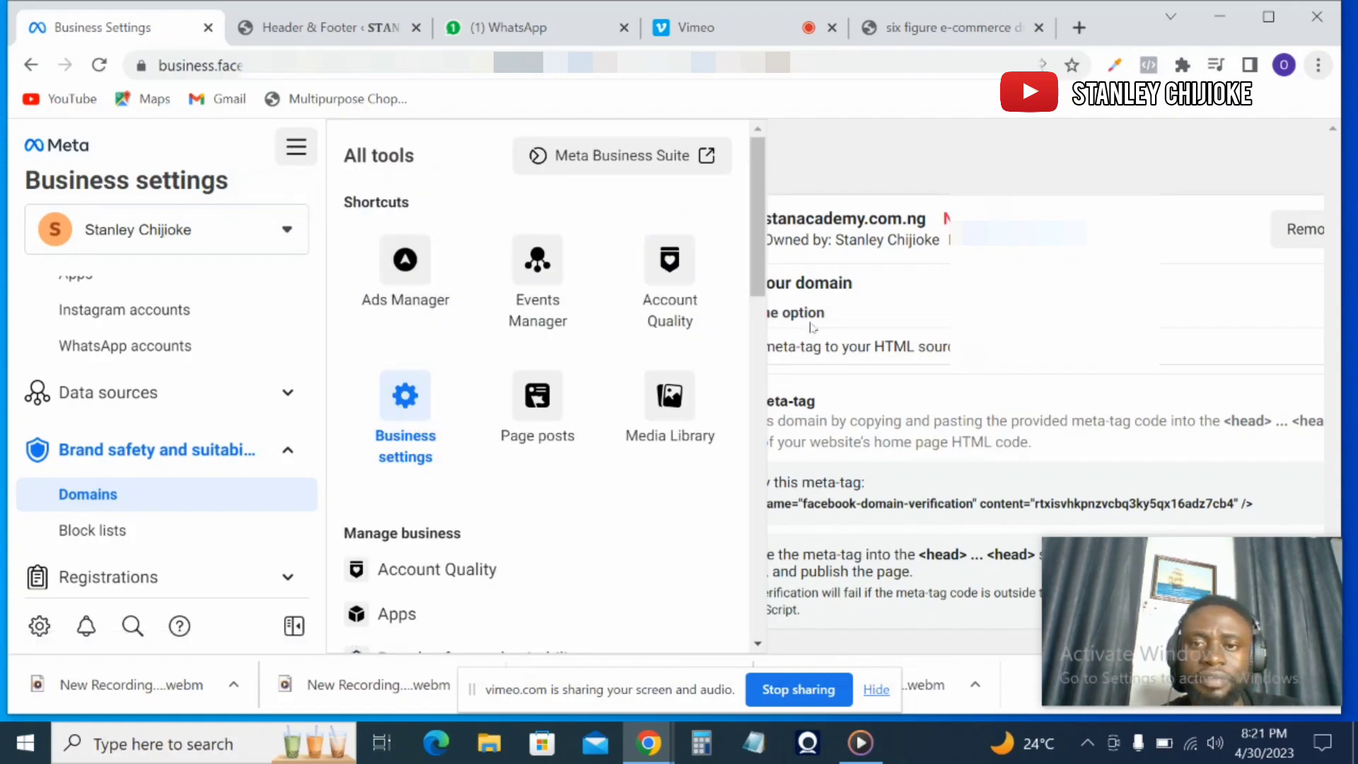
pyautogui.click(545, 285)
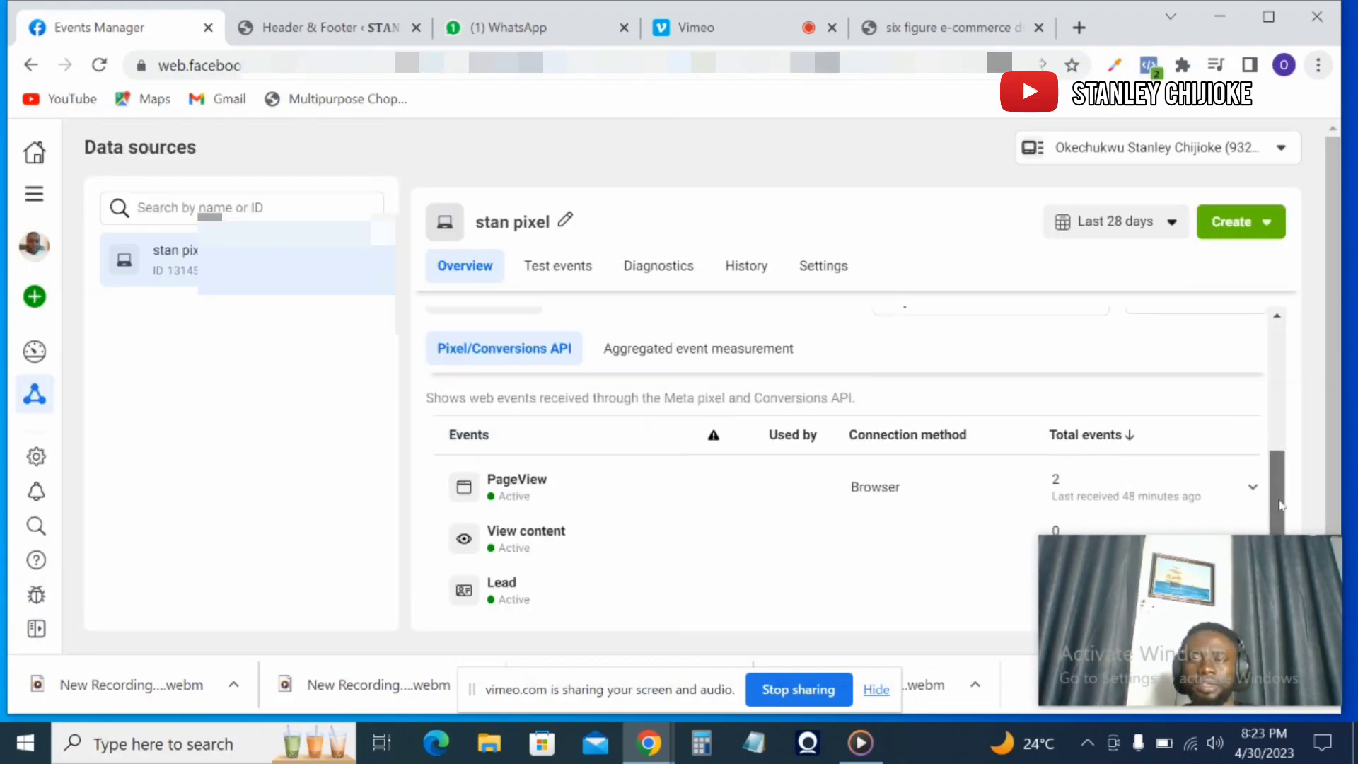
pyautogui.moveTo(1312, 568)
pyautogui.moveTo(1312, 567); pyautogui.dragTo(1150, 627)
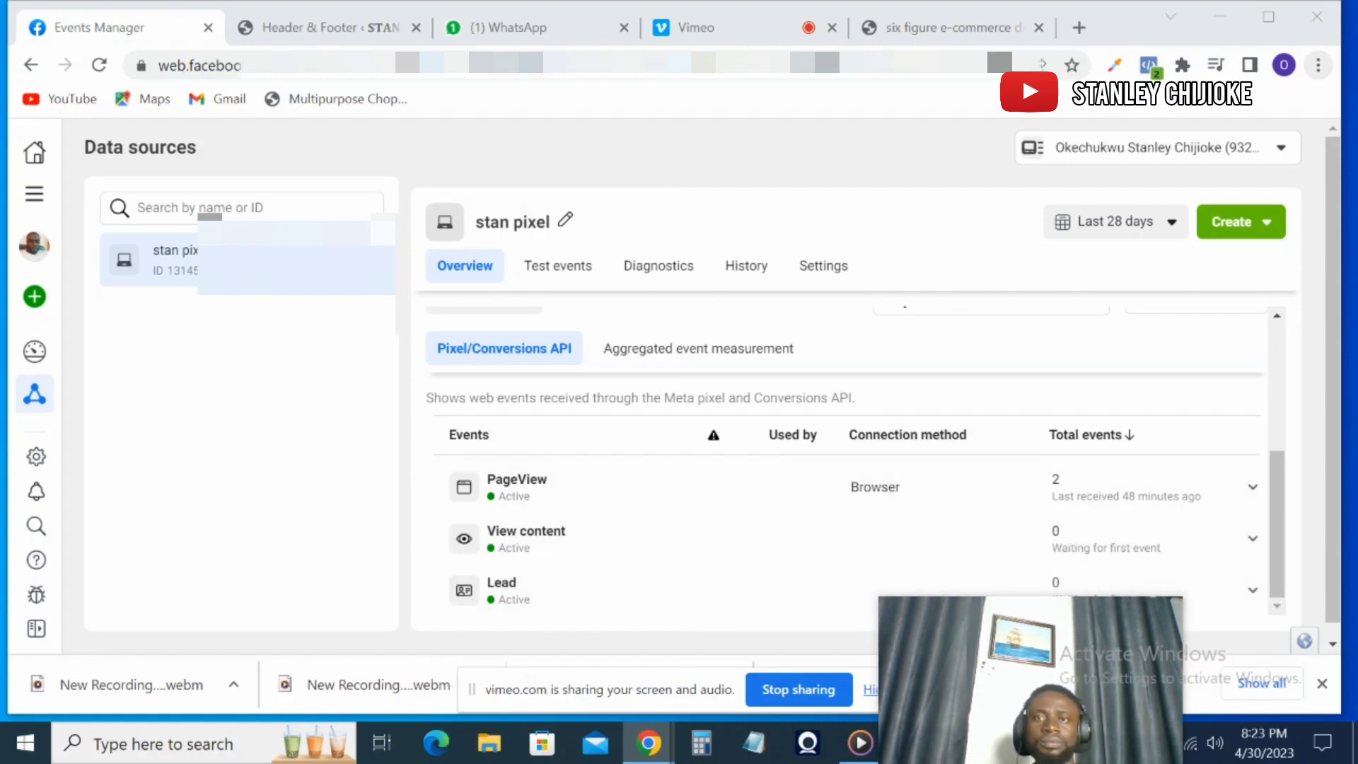
# Step: Test both JOIN CLASS NOW buttons on the e-commerce landing page, going back to the page between the two
pyautogui.click(936, 28)
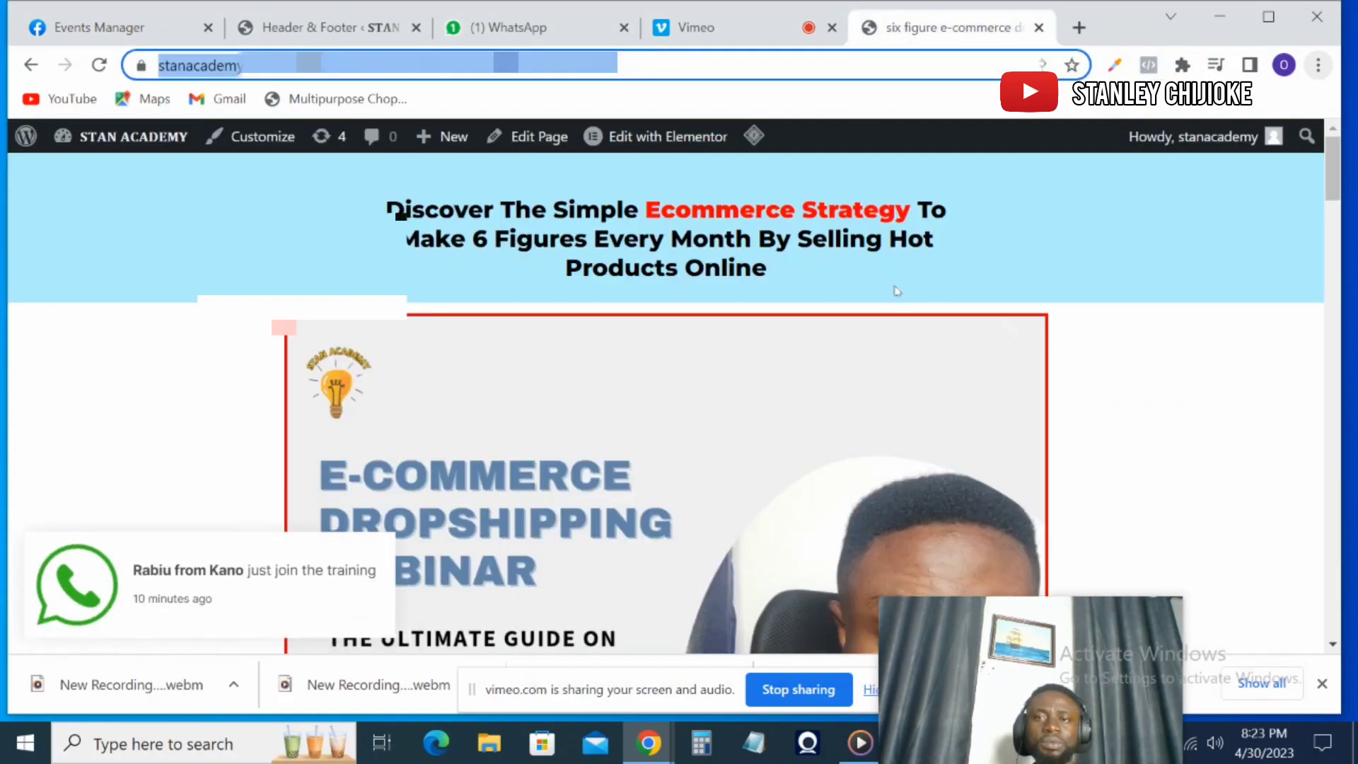
pyautogui.moveTo(1333, 180); pyautogui.dragTo(1333, 346)
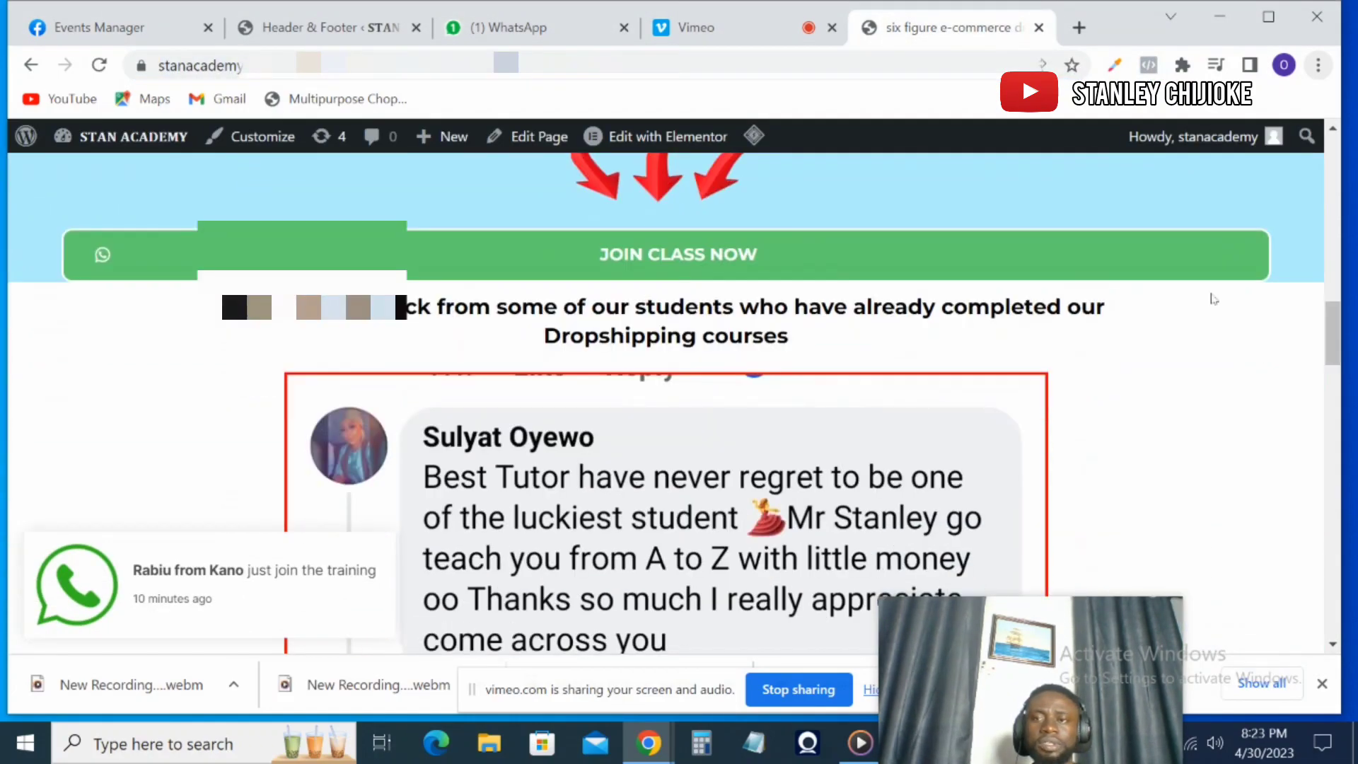
pyautogui.click(841, 269)
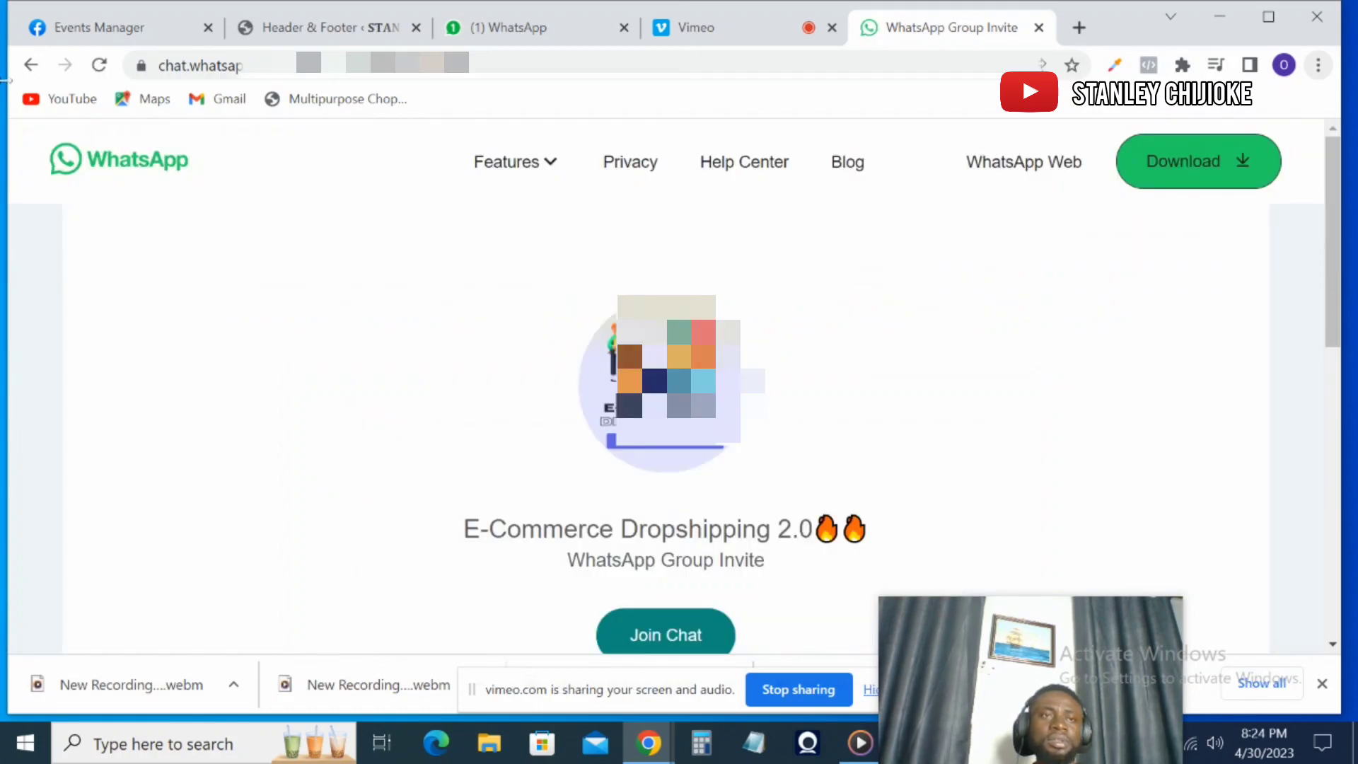
pyautogui.click(32, 67)
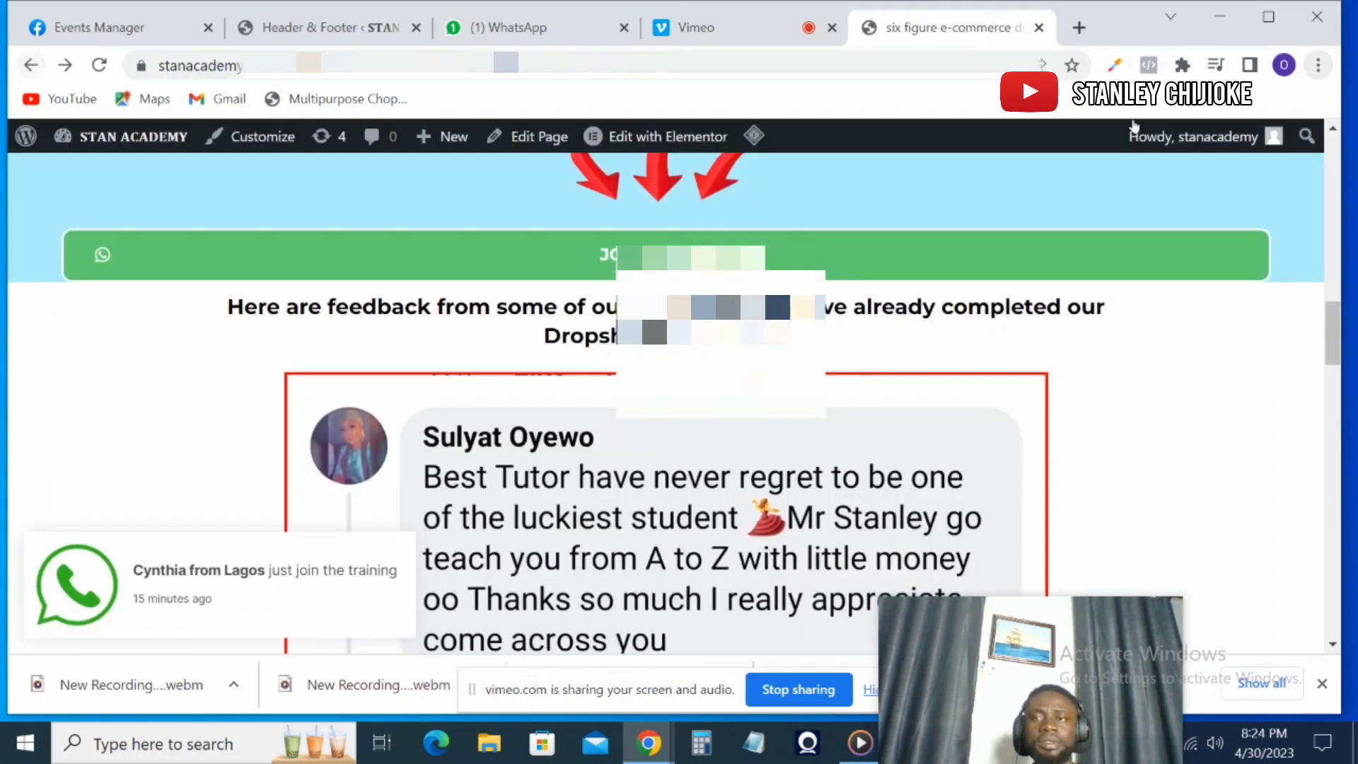
pyautogui.moveTo(1335, 305); pyautogui.dragTo(1335, 576)
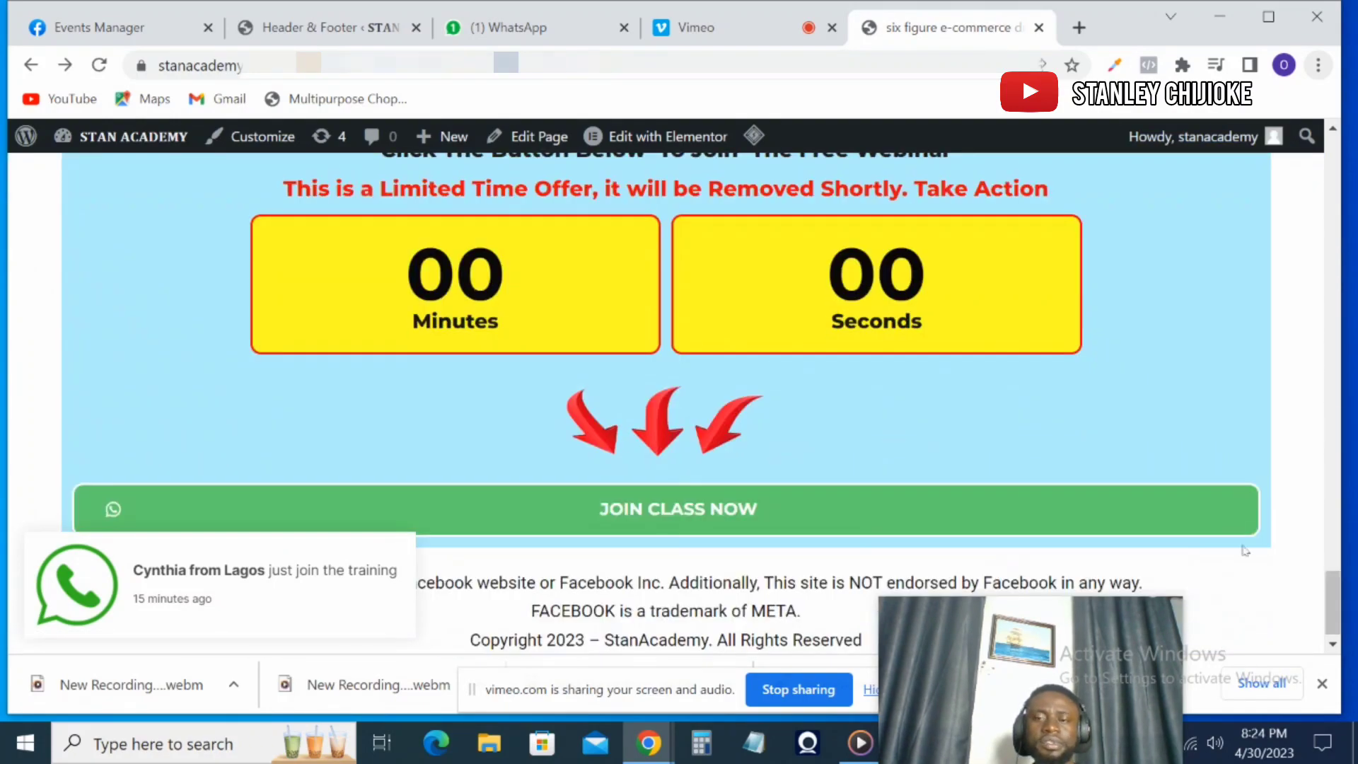
pyautogui.click(1128, 511)
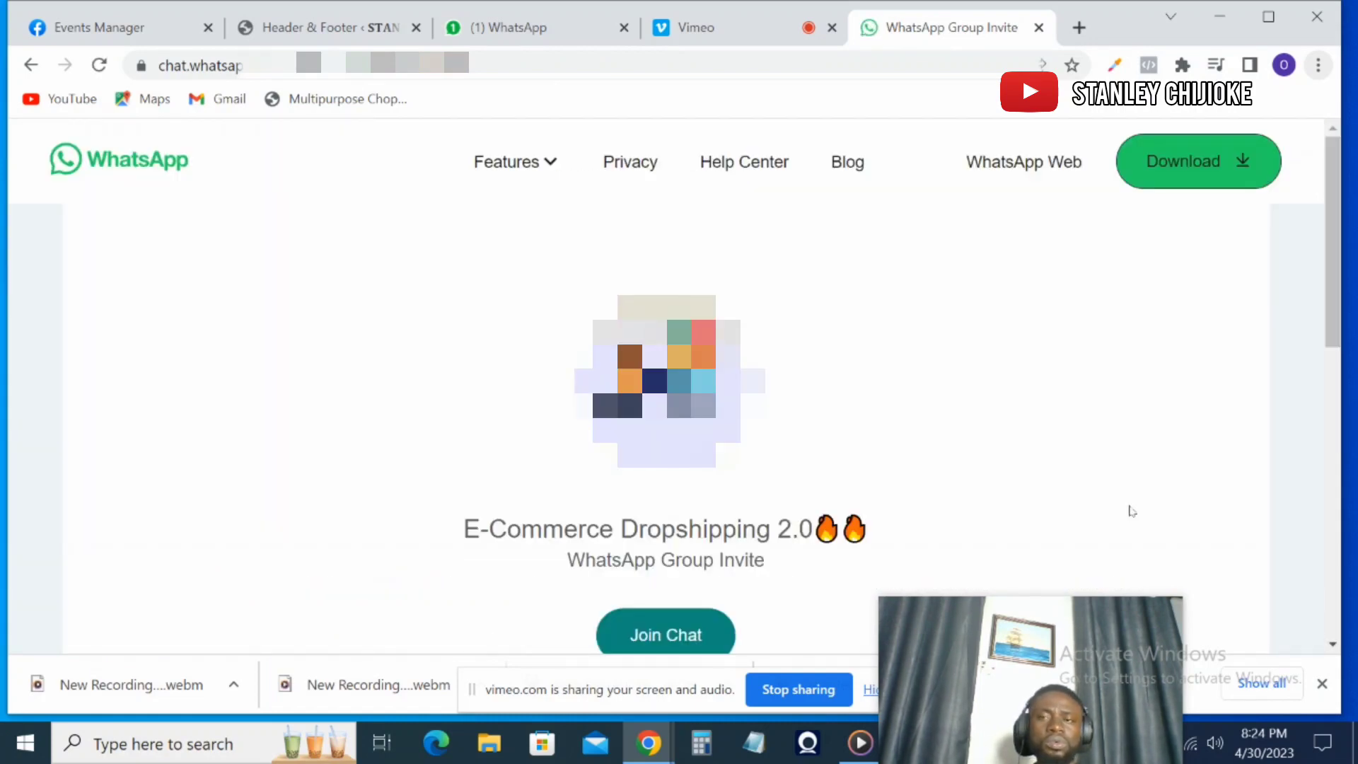
# Step: Reload the stan pixel overview in Events Manager and check the PageView, View content and Lead event totals
pyautogui.click(138, 28)
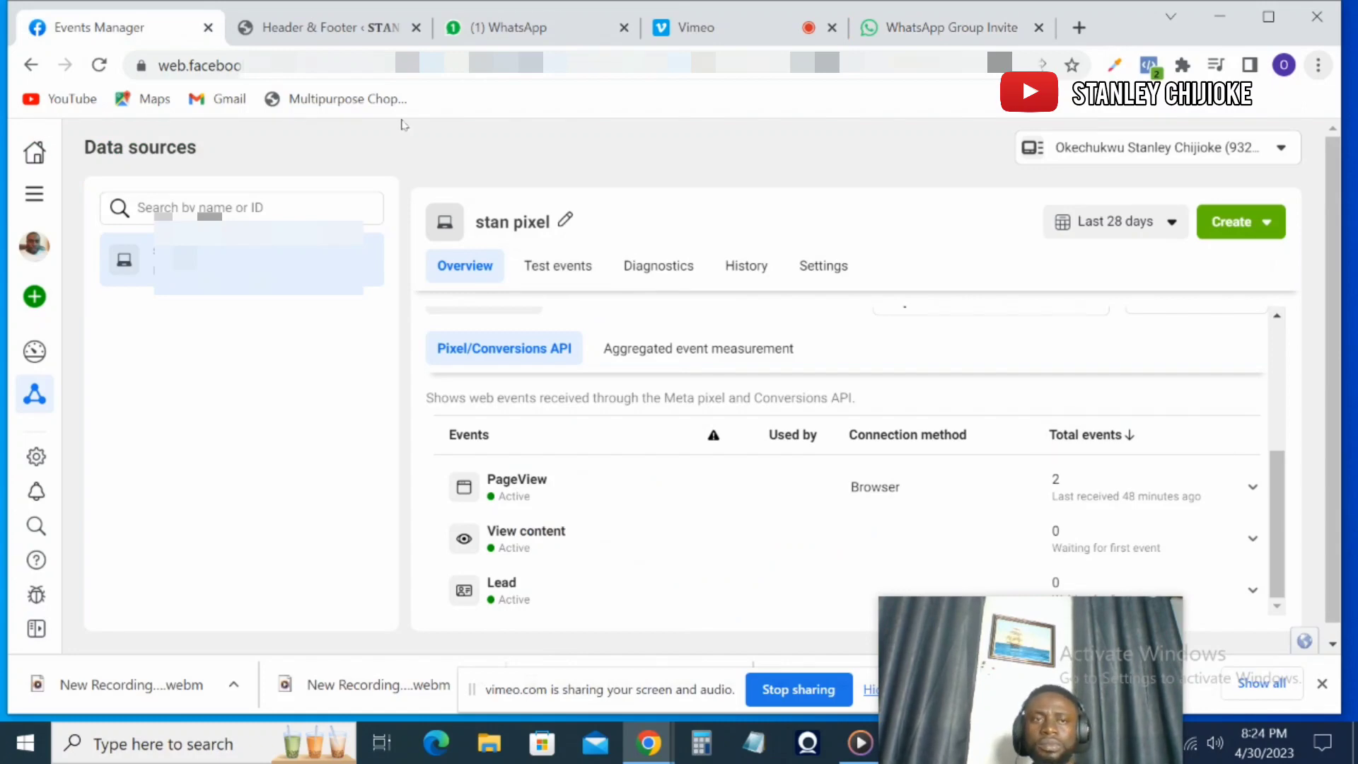
pyautogui.click(99, 65)
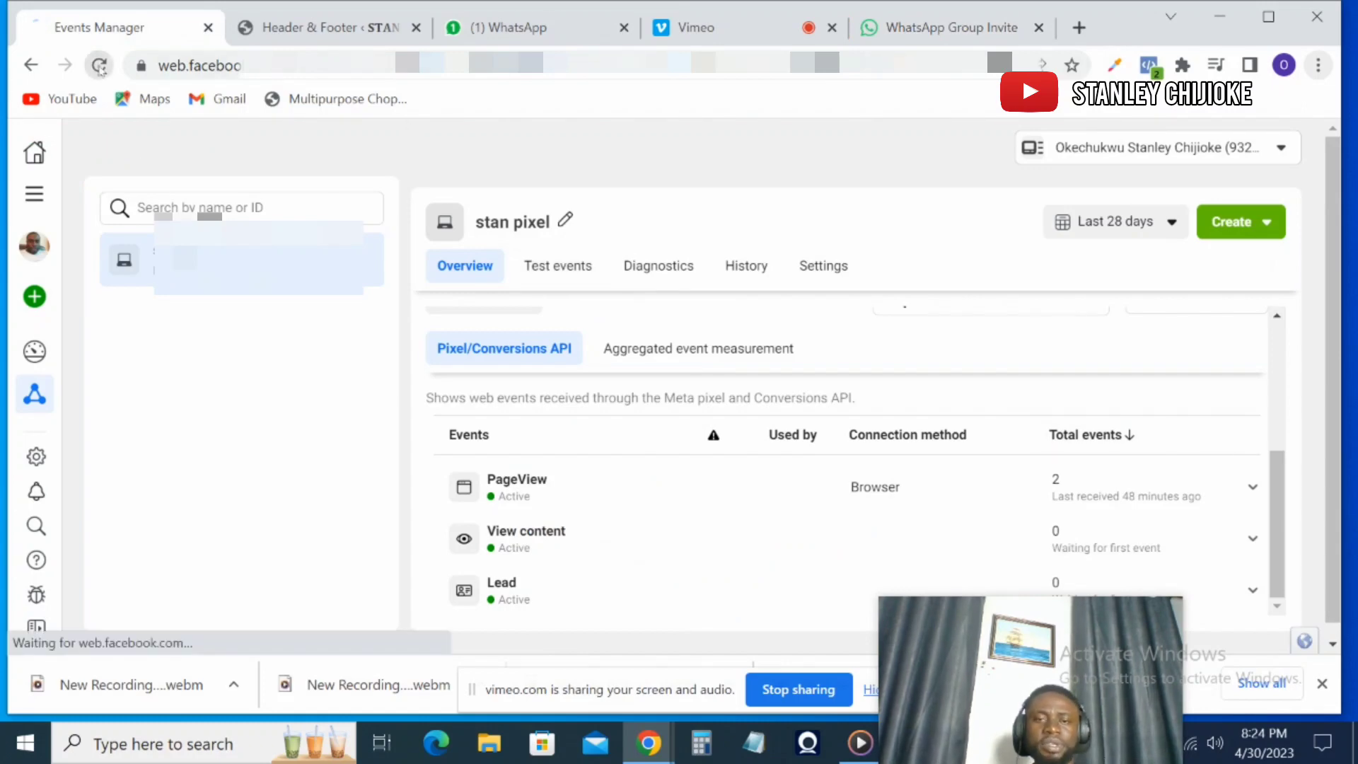
pyautogui.moveTo(986, 635); pyautogui.dragTo(1128, 704)
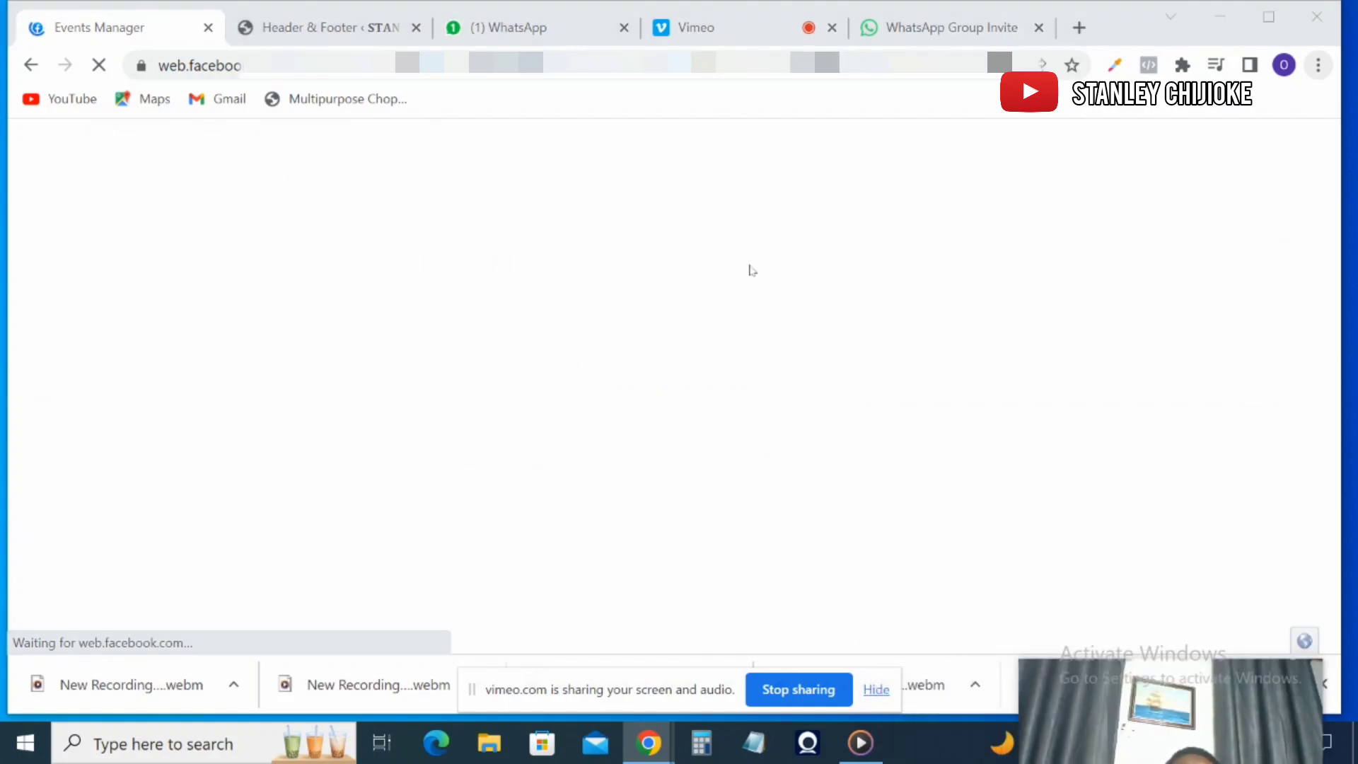
pyautogui.moveTo(1039, 687); pyautogui.dragTo(1068, 645)
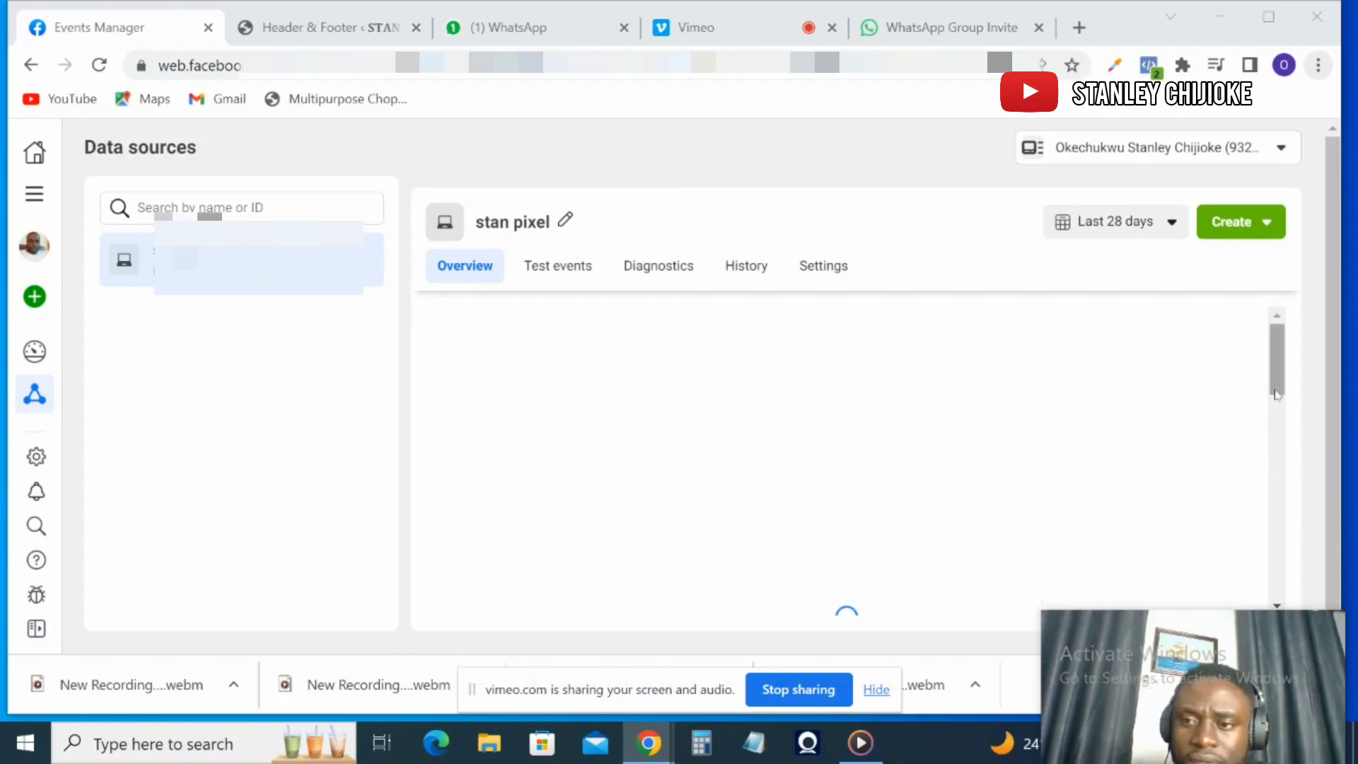
pyautogui.moveTo(1281, 389); pyautogui.dragTo(1284, 520)
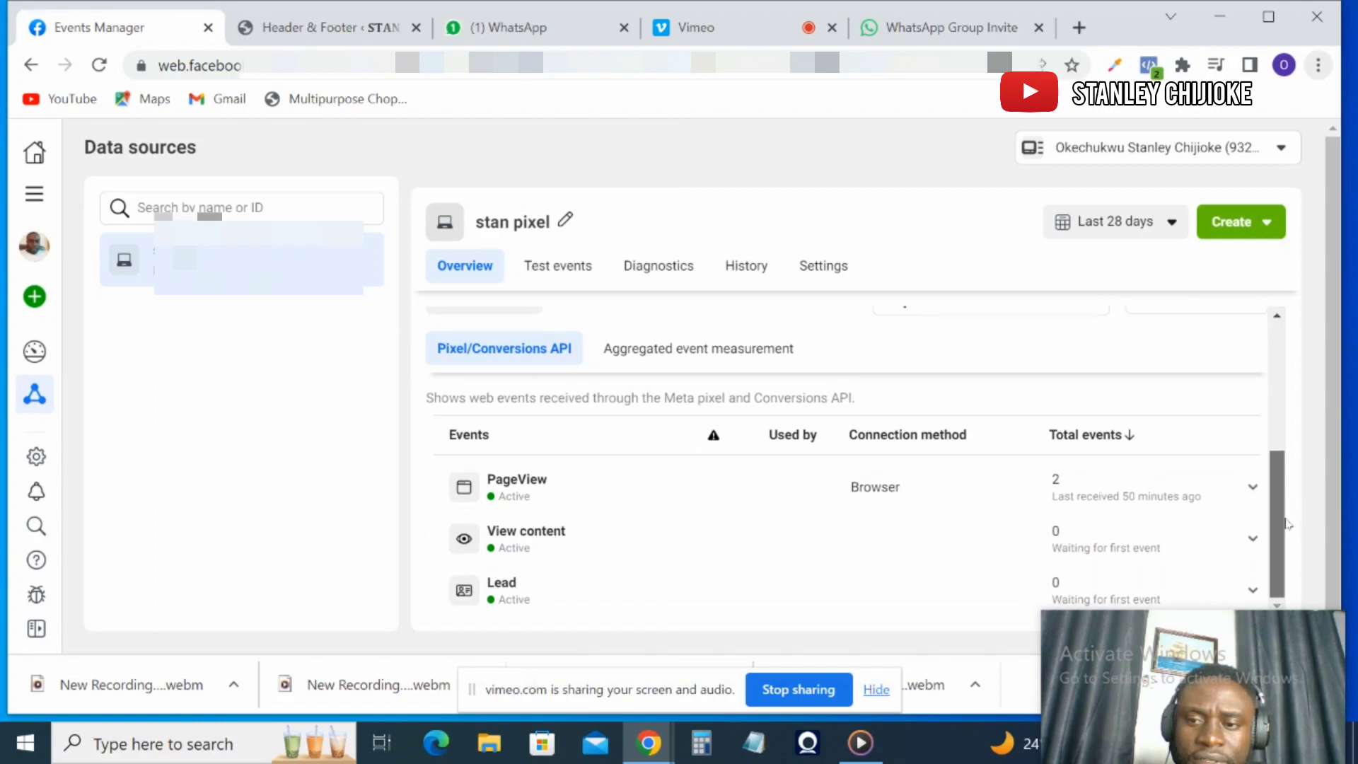